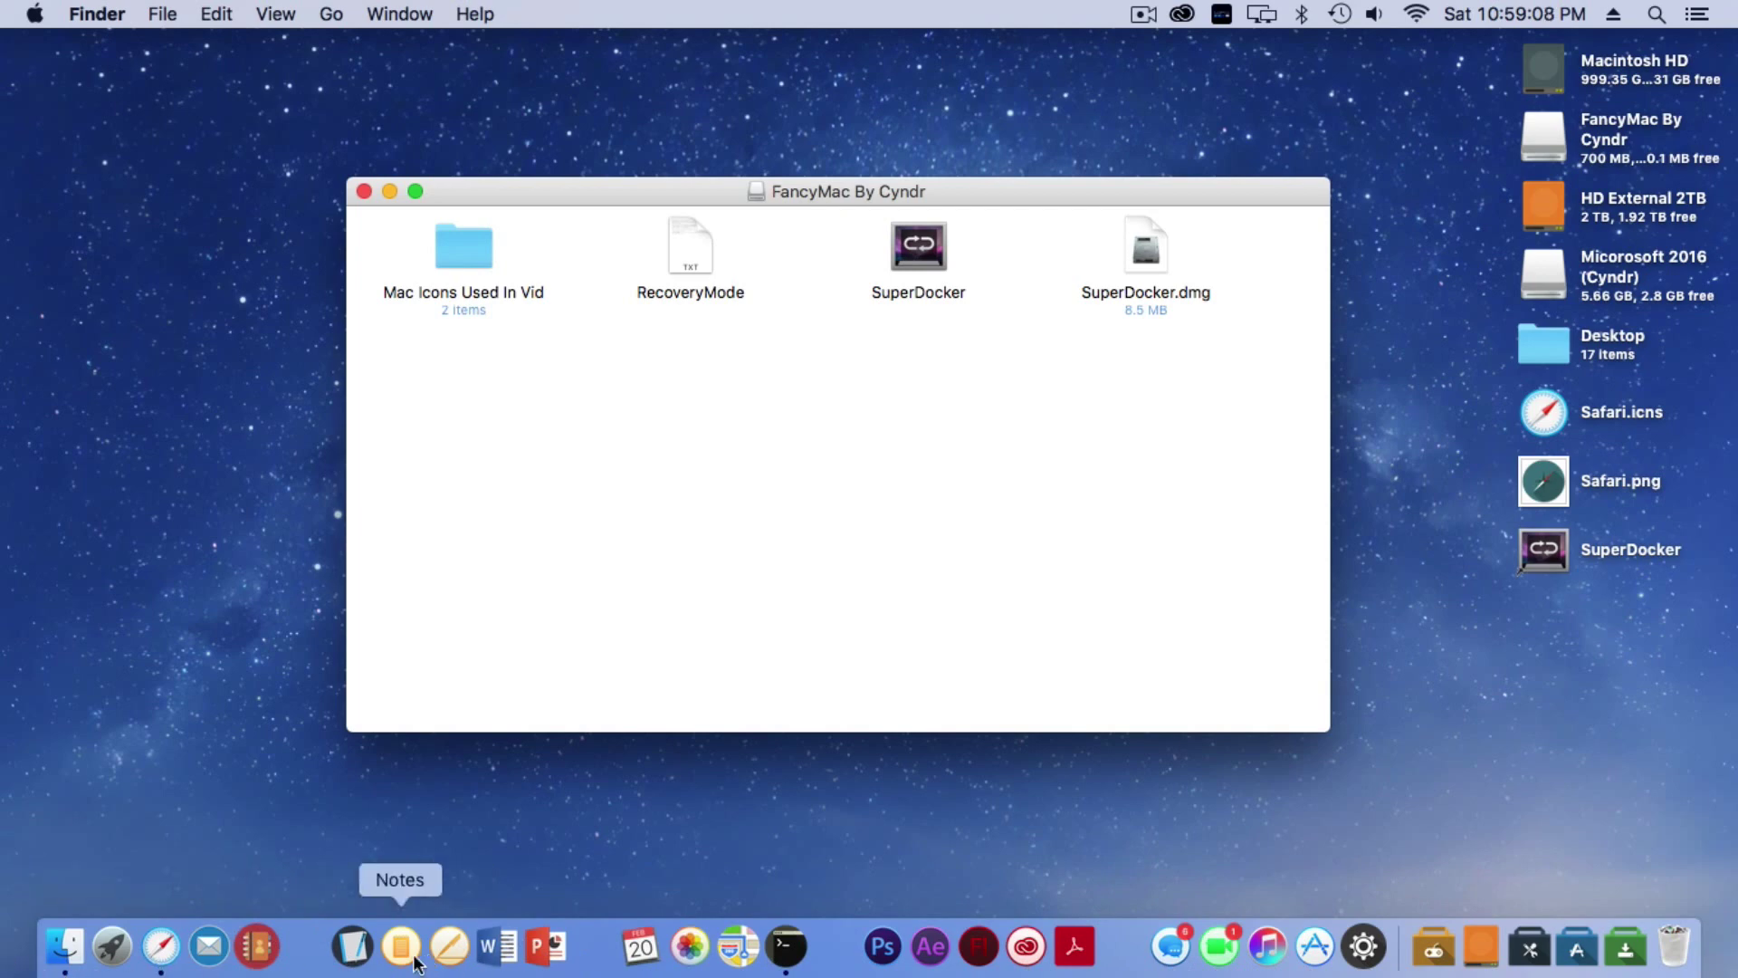
- Close the Safari window, then force-quit iTunes from its Dock menu
left_click(168, 960)
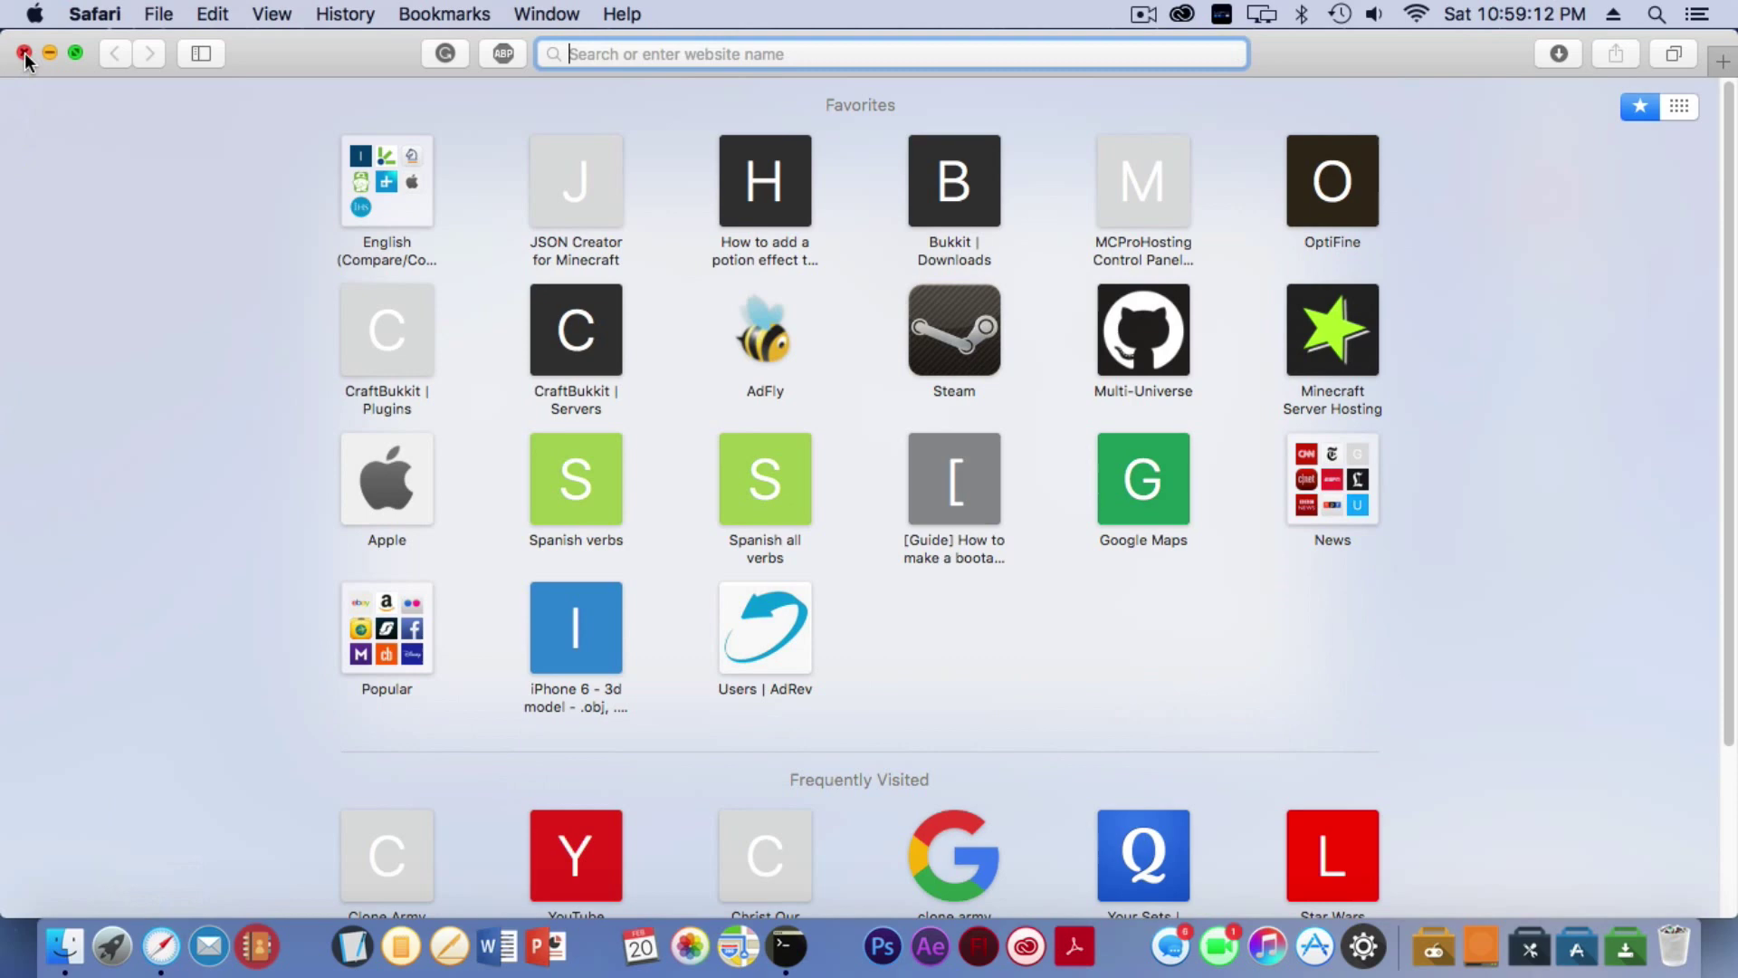
left_click(24, 53)
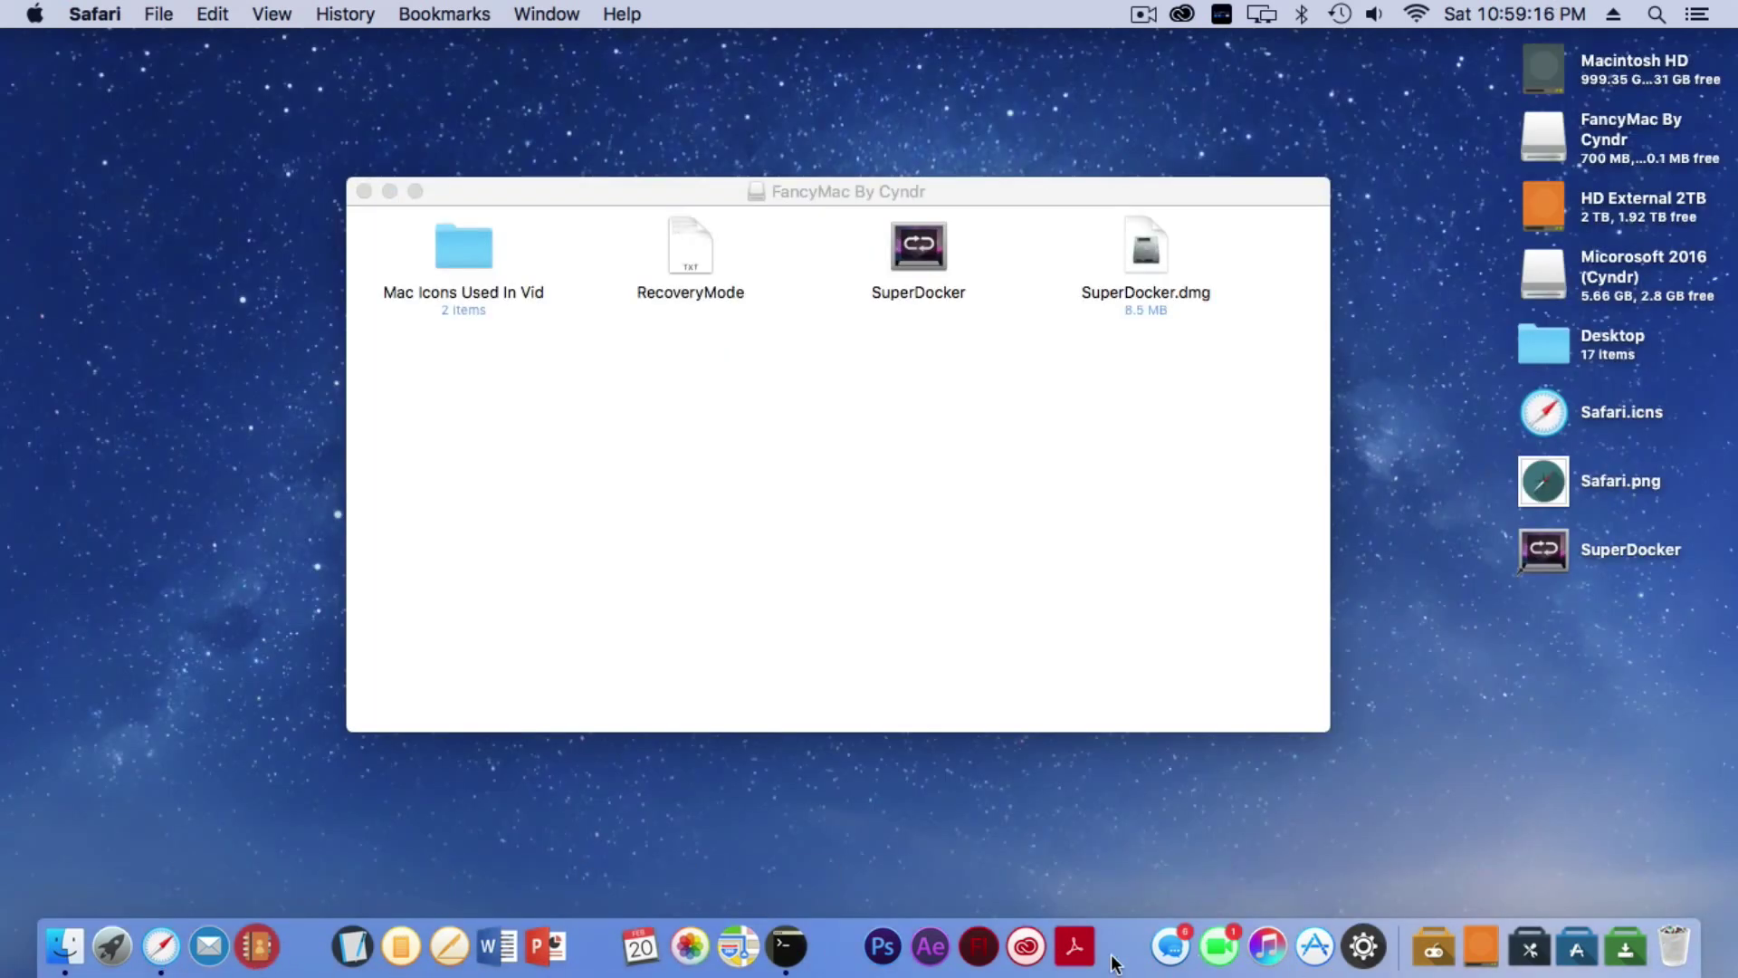
left_click(1267, 946)
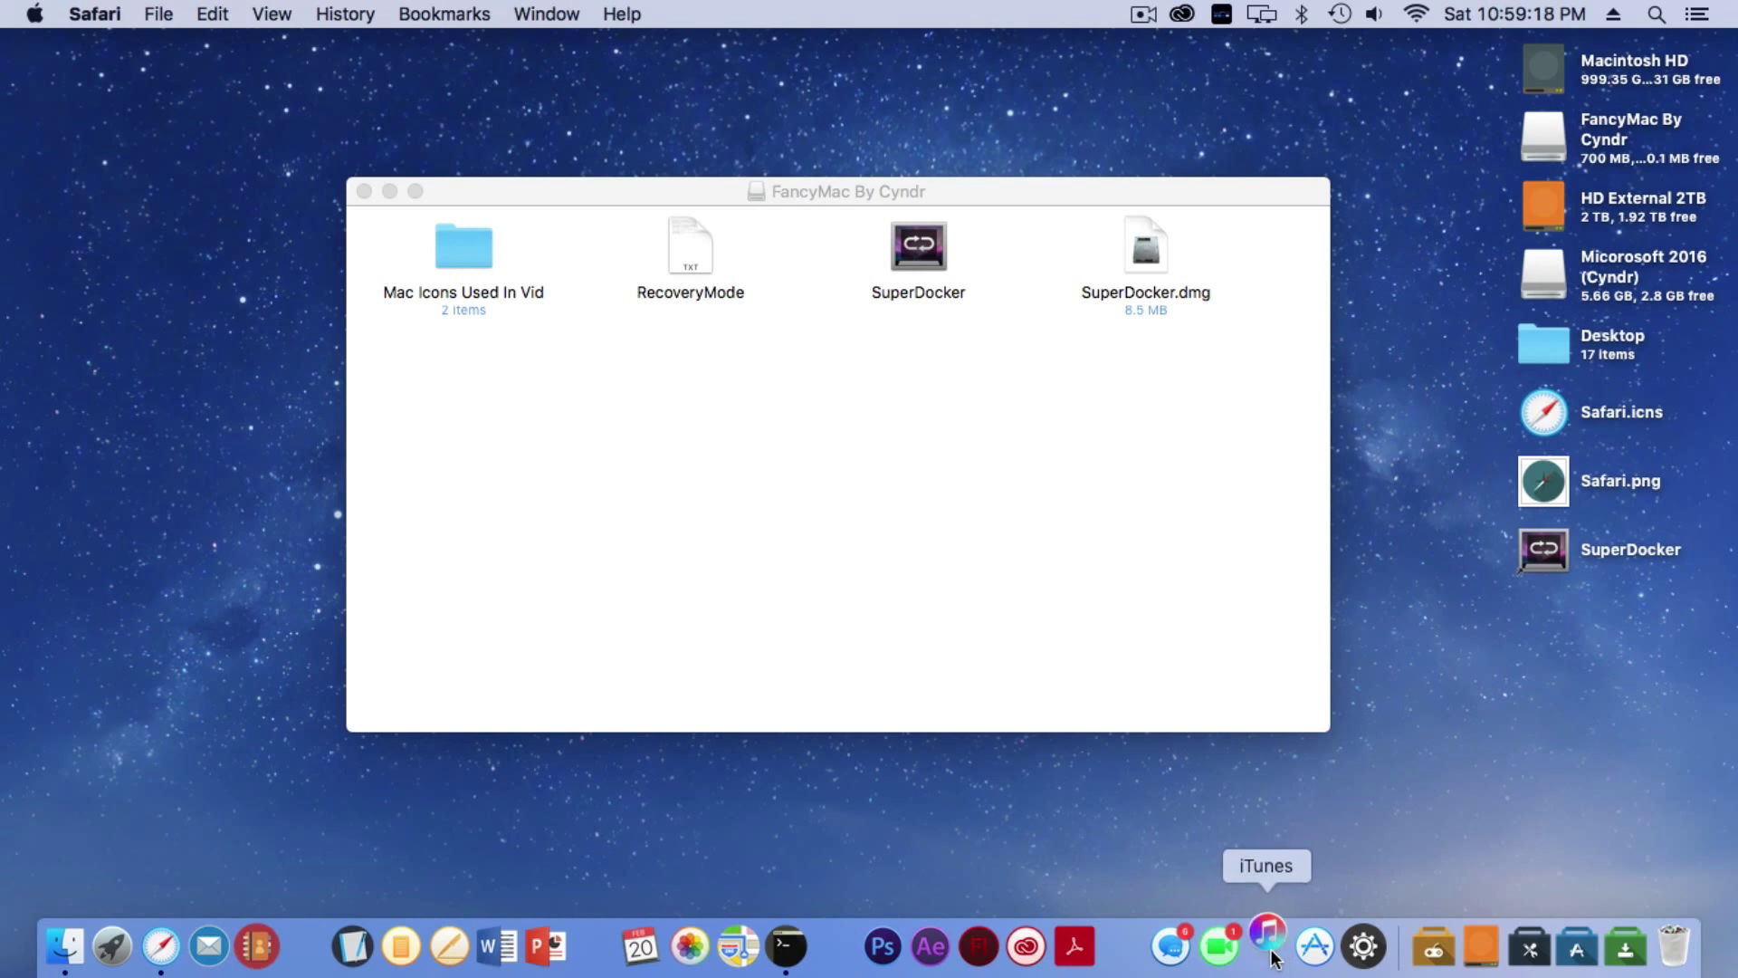
right_click(1269, 937)
left_click(1309, 874)
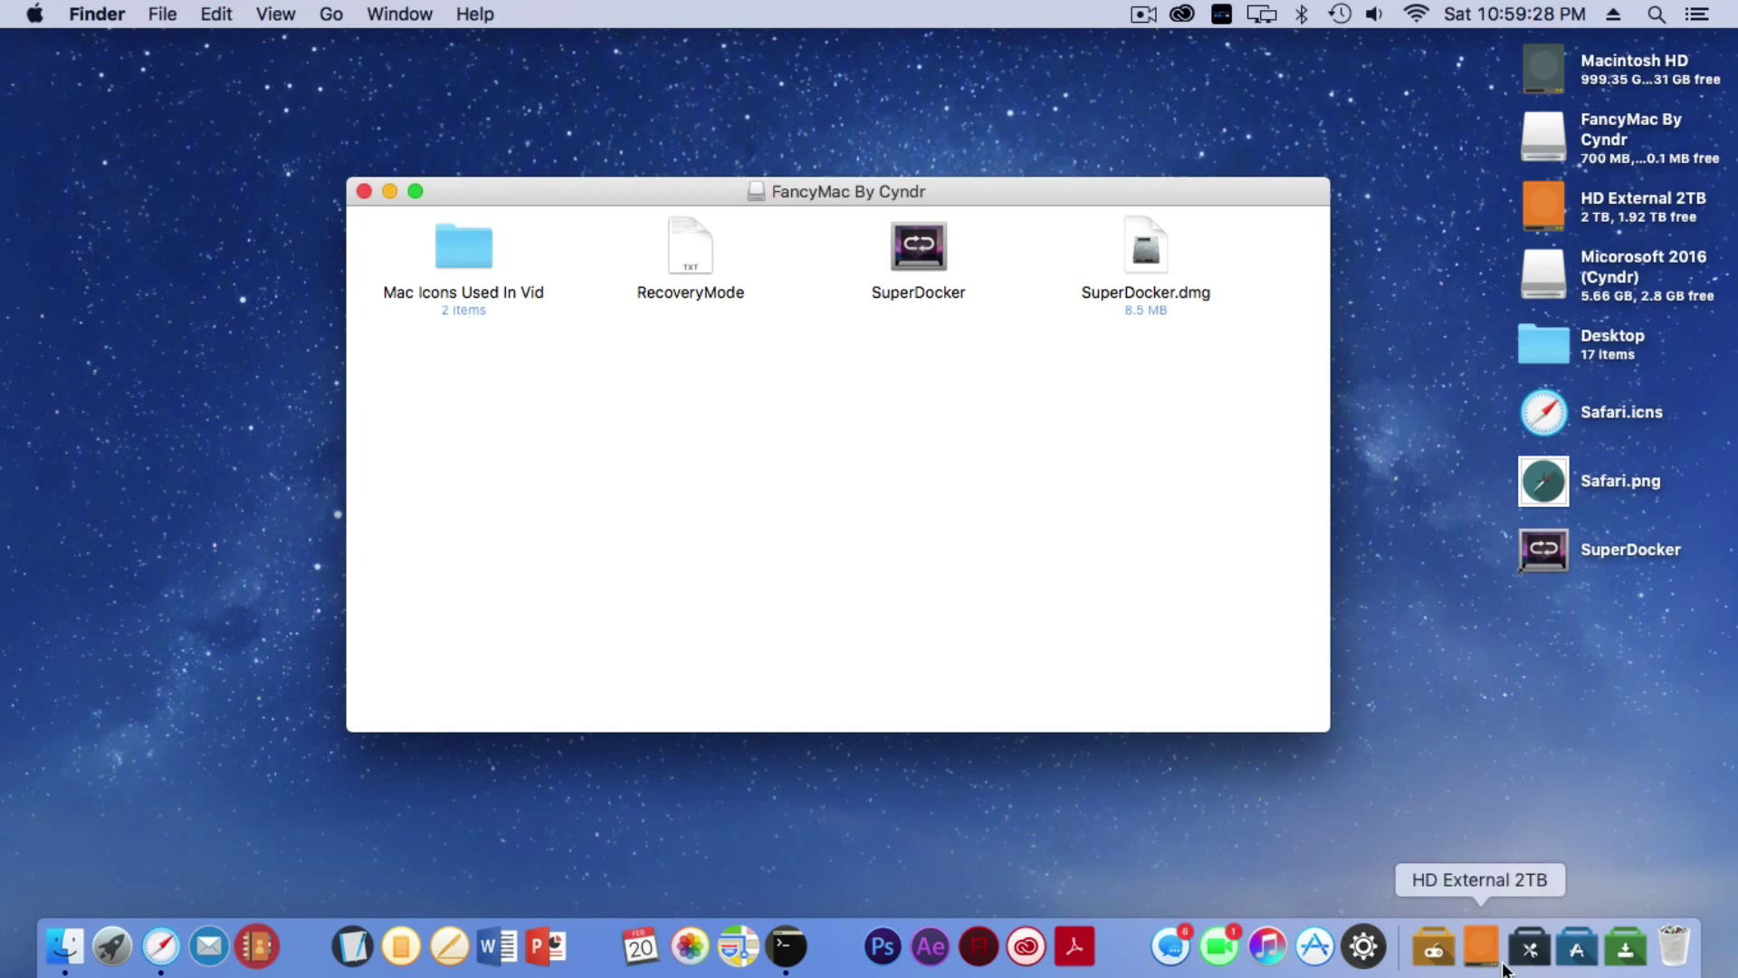
left_click(1448, 965)
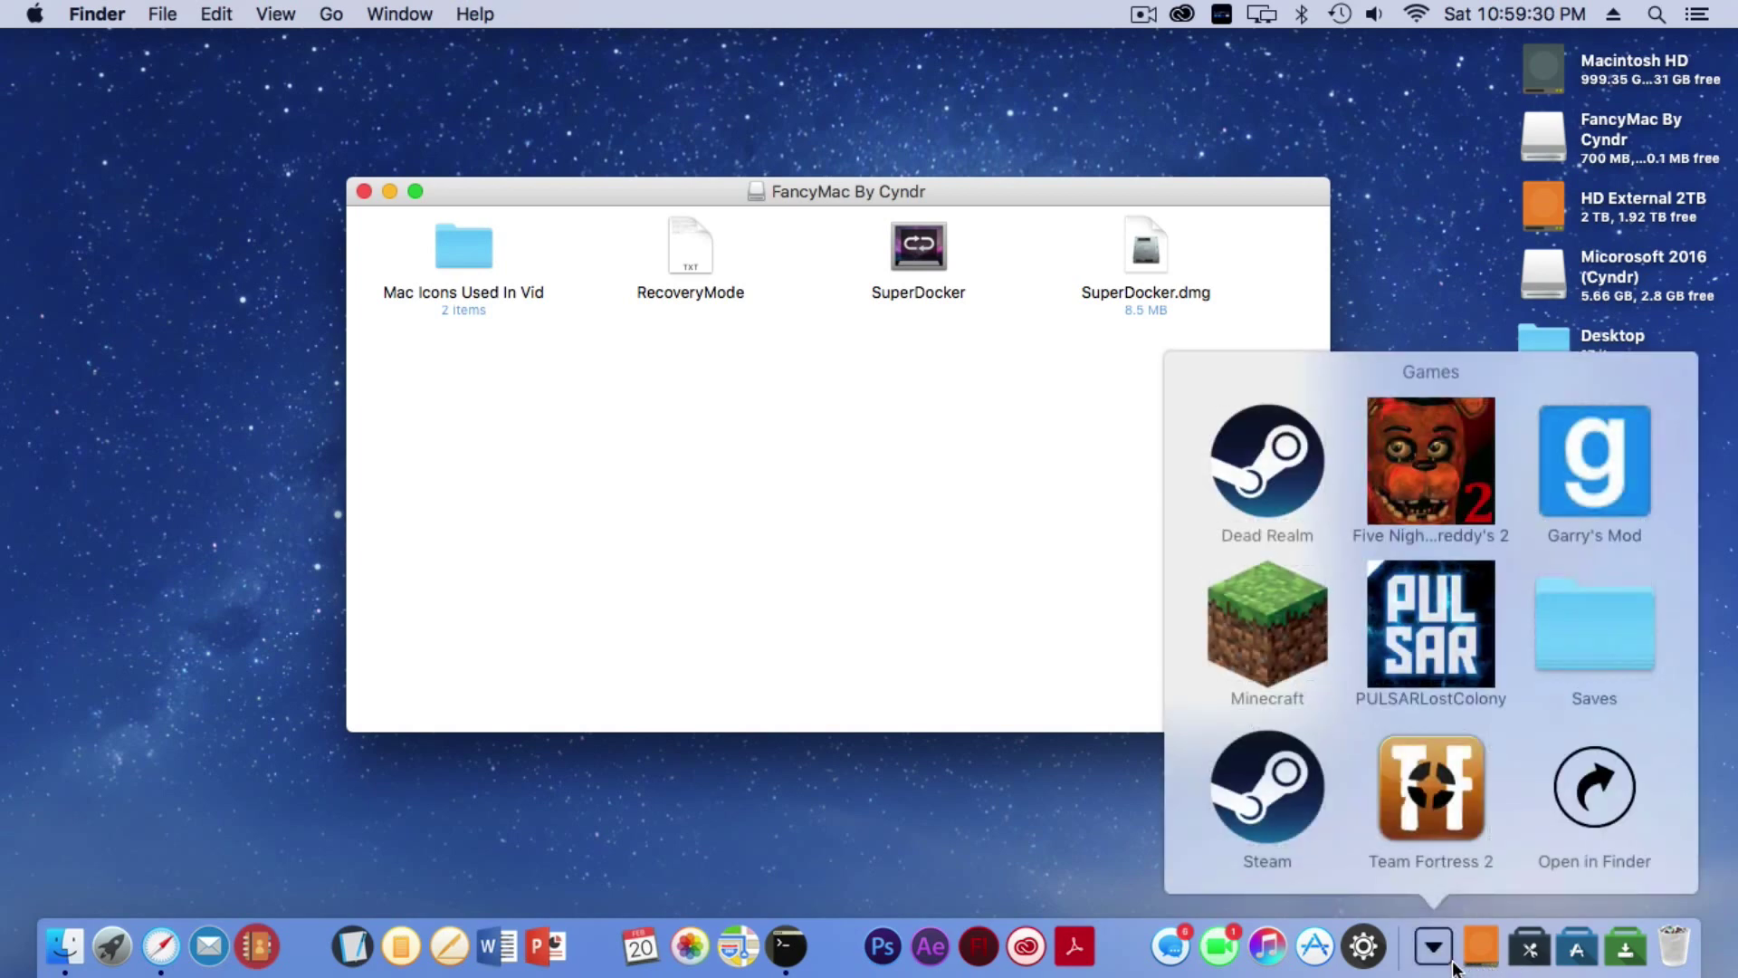
left_click(1450, 965)
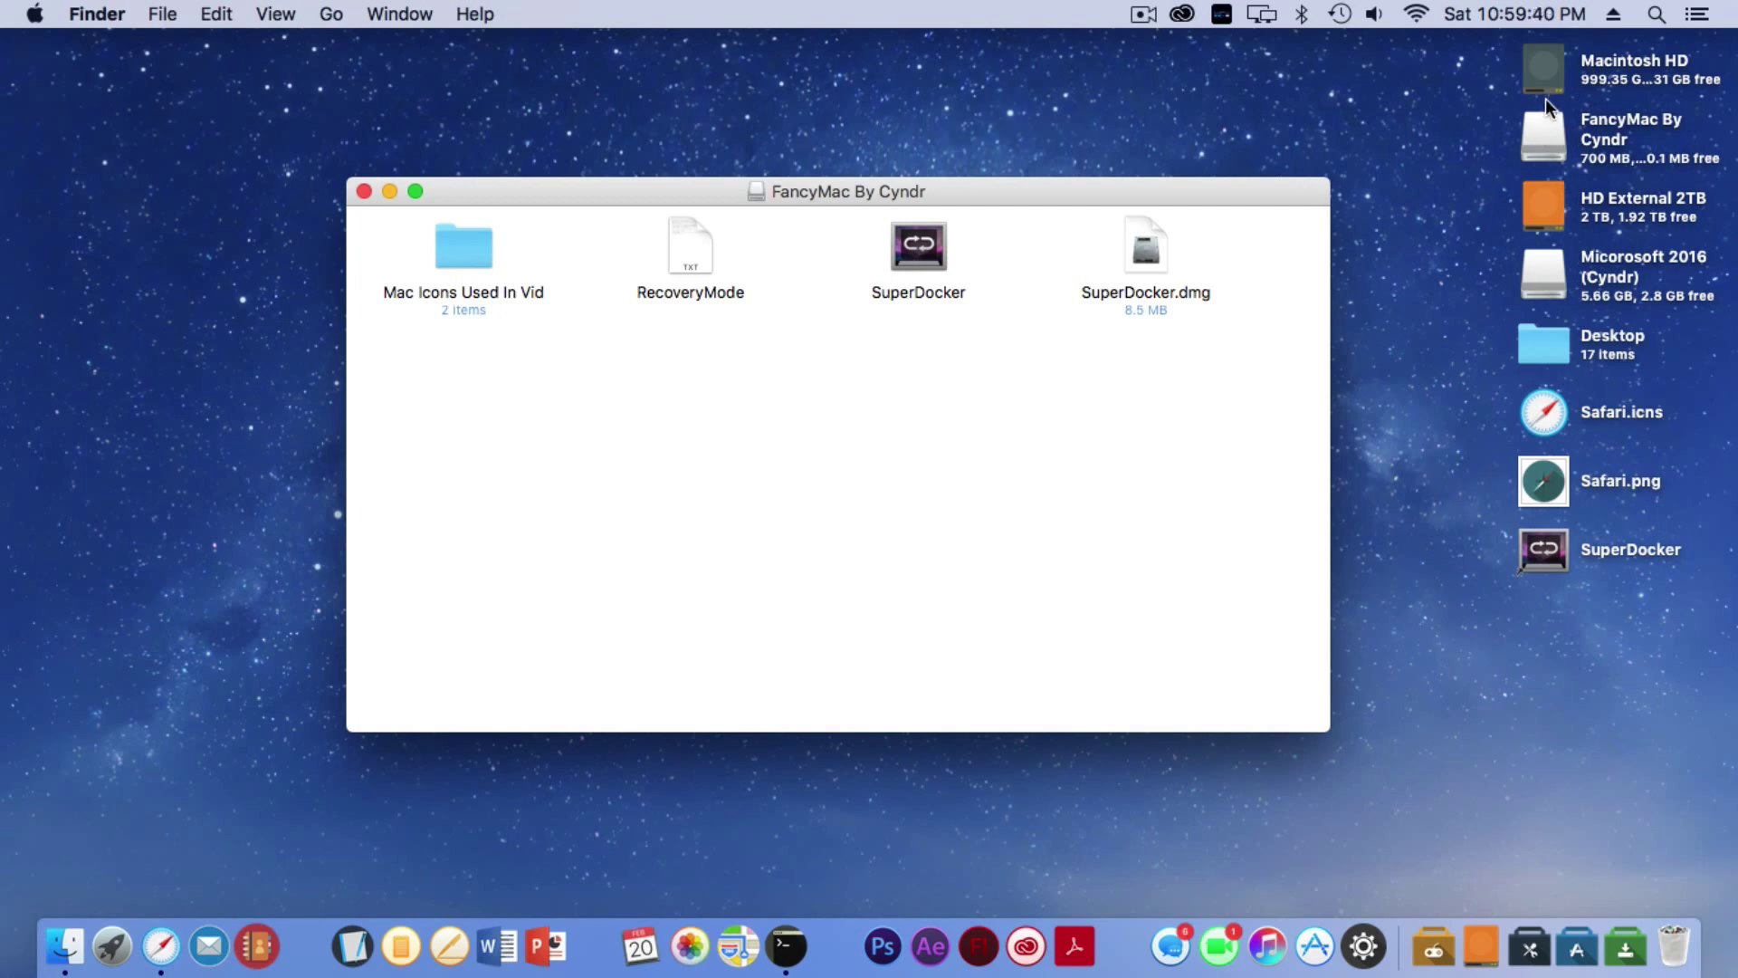
left_click(1546, 136)
left_click(1474, 145)
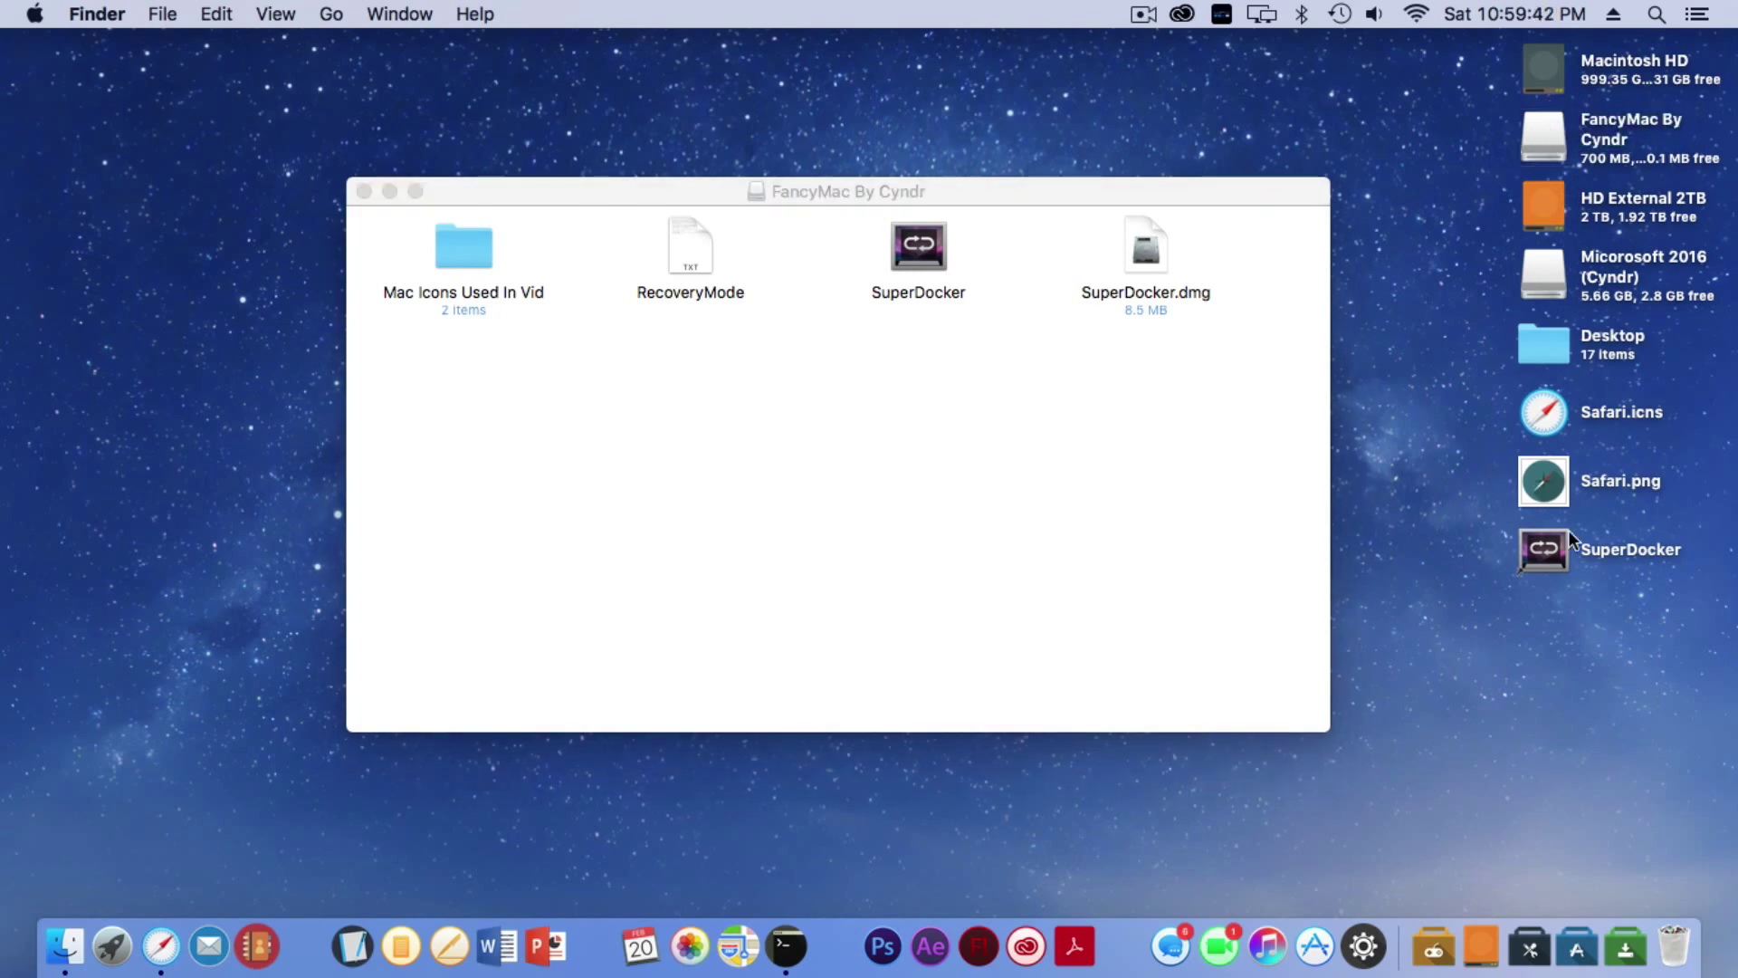
left_click(1593, 966)
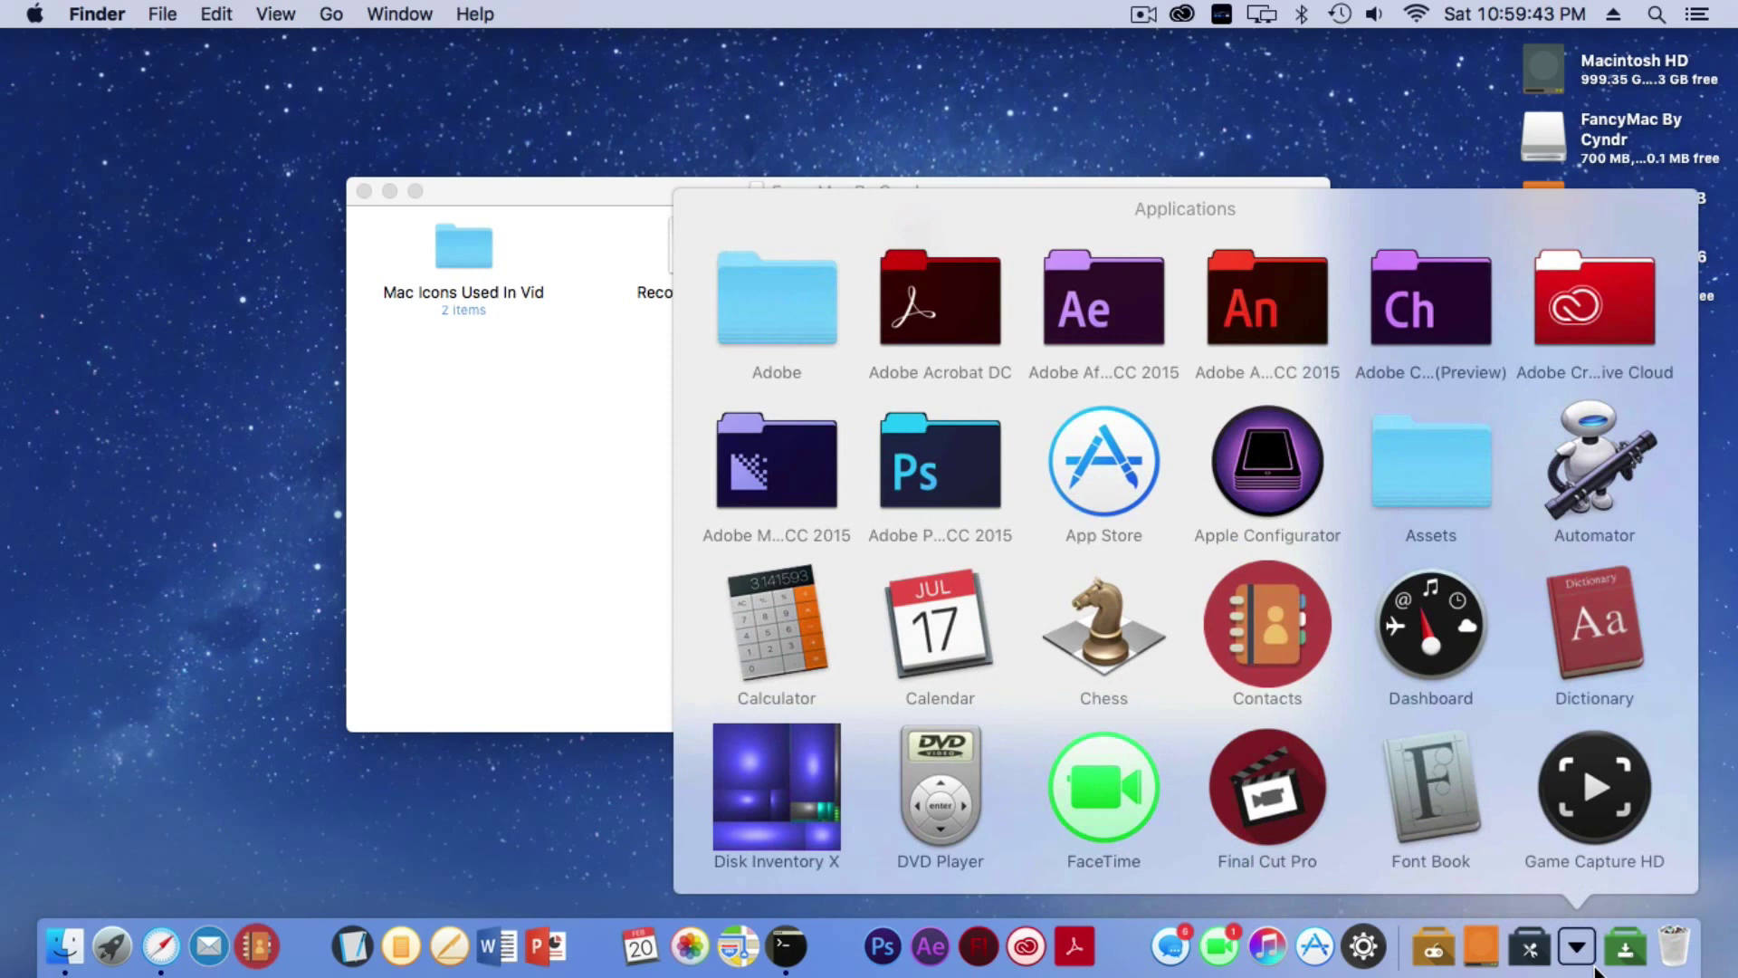
left_click(1593, 967)
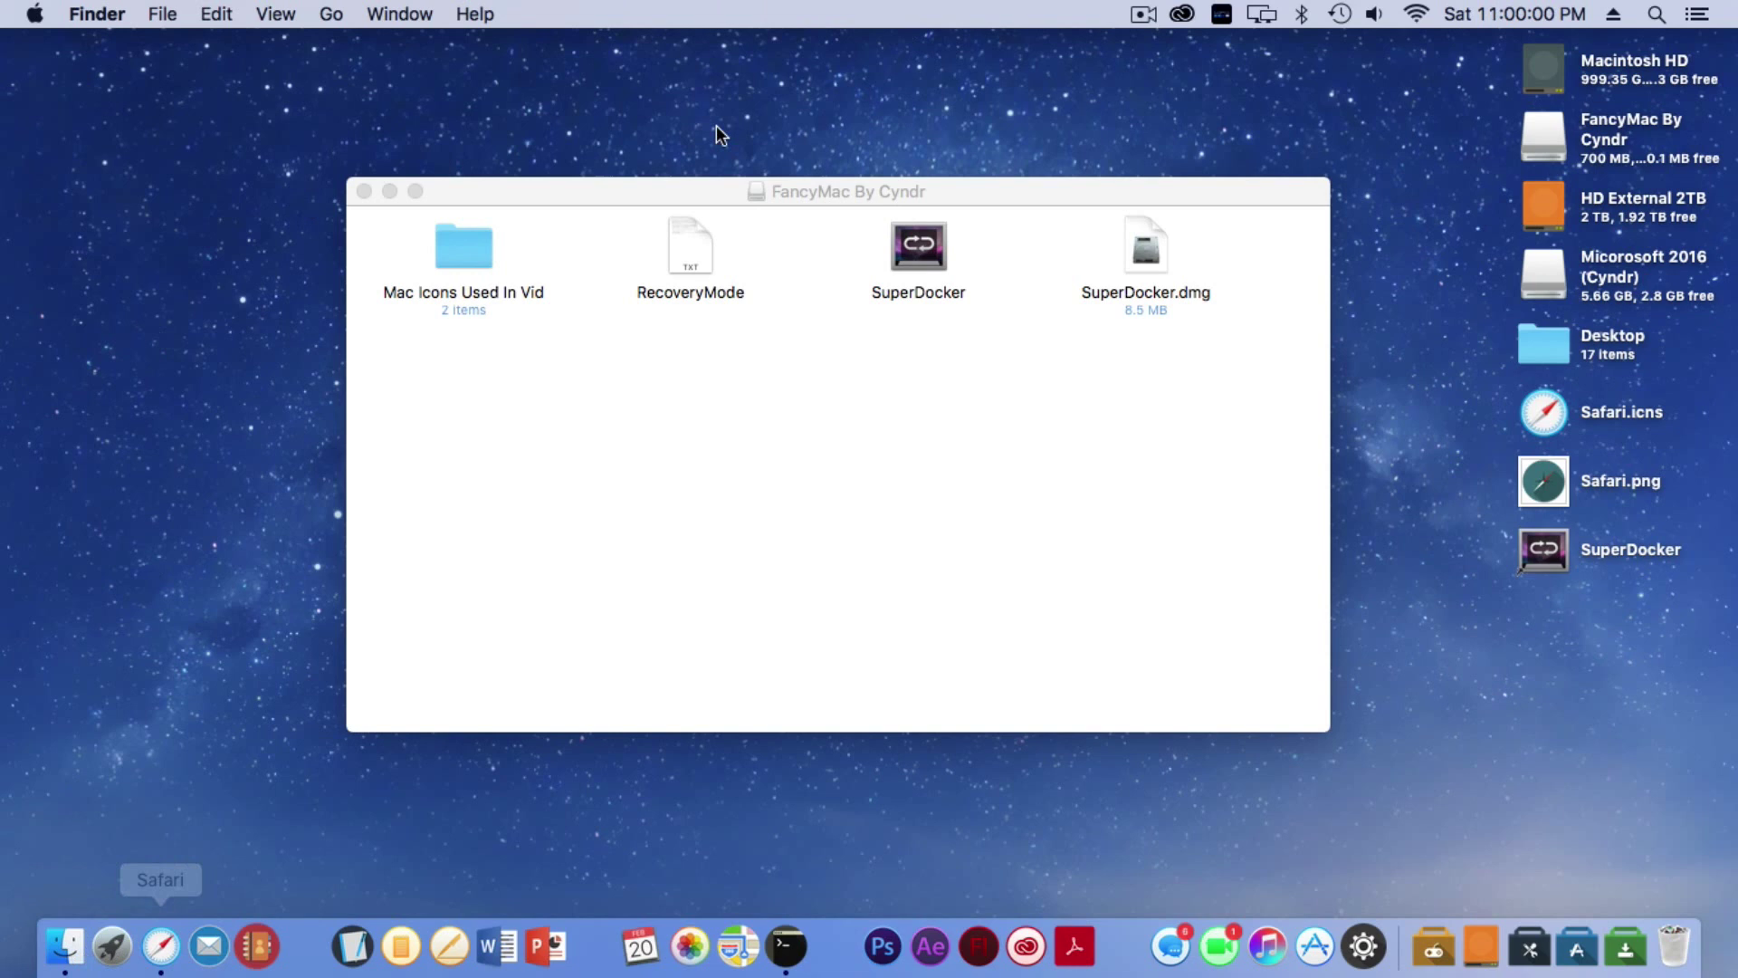
left_click(816, 370)
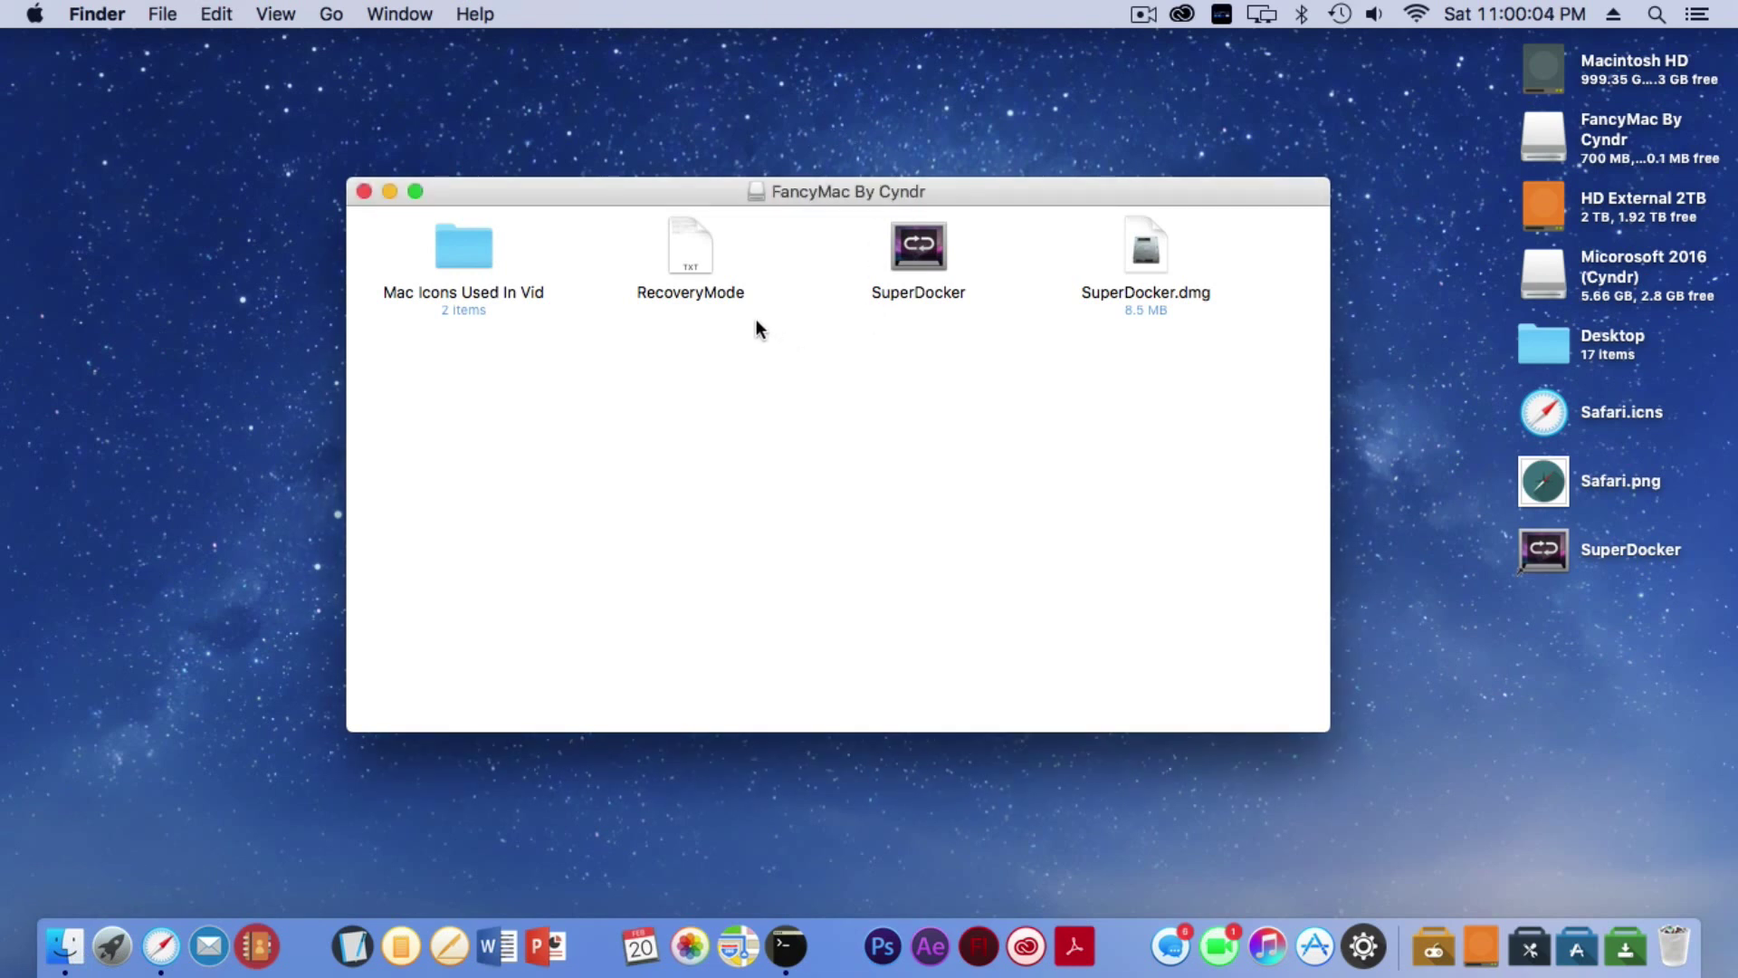
double_click(697, 258)
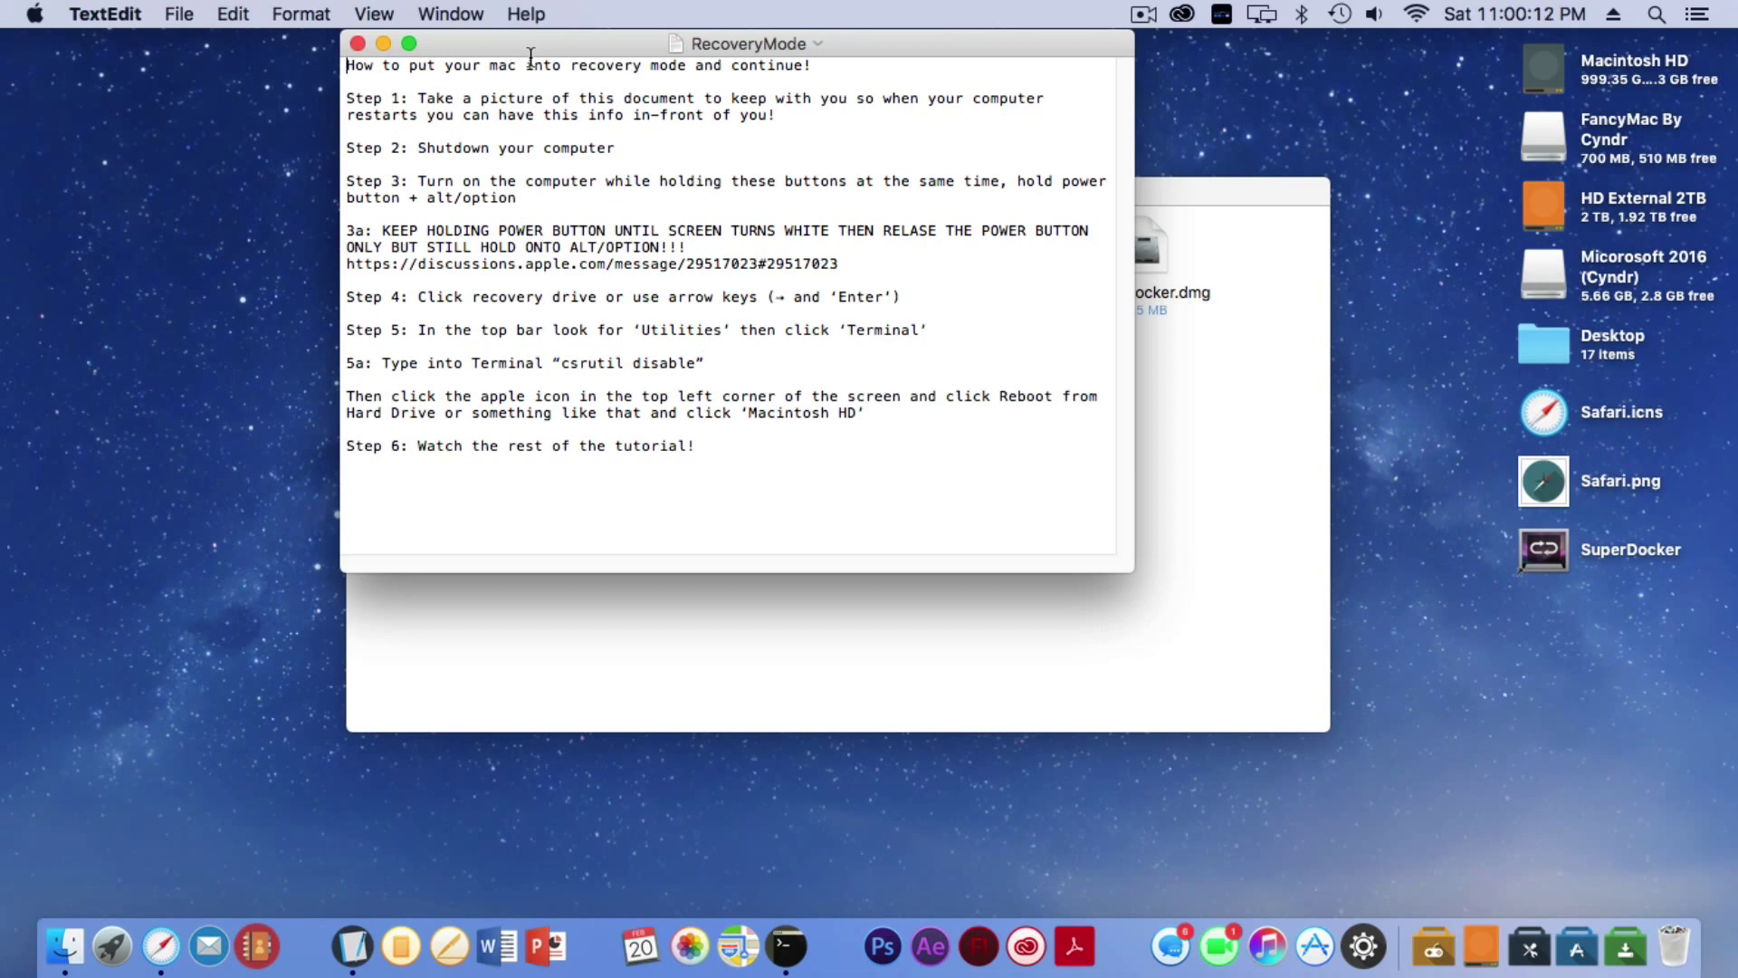
key("super+a")
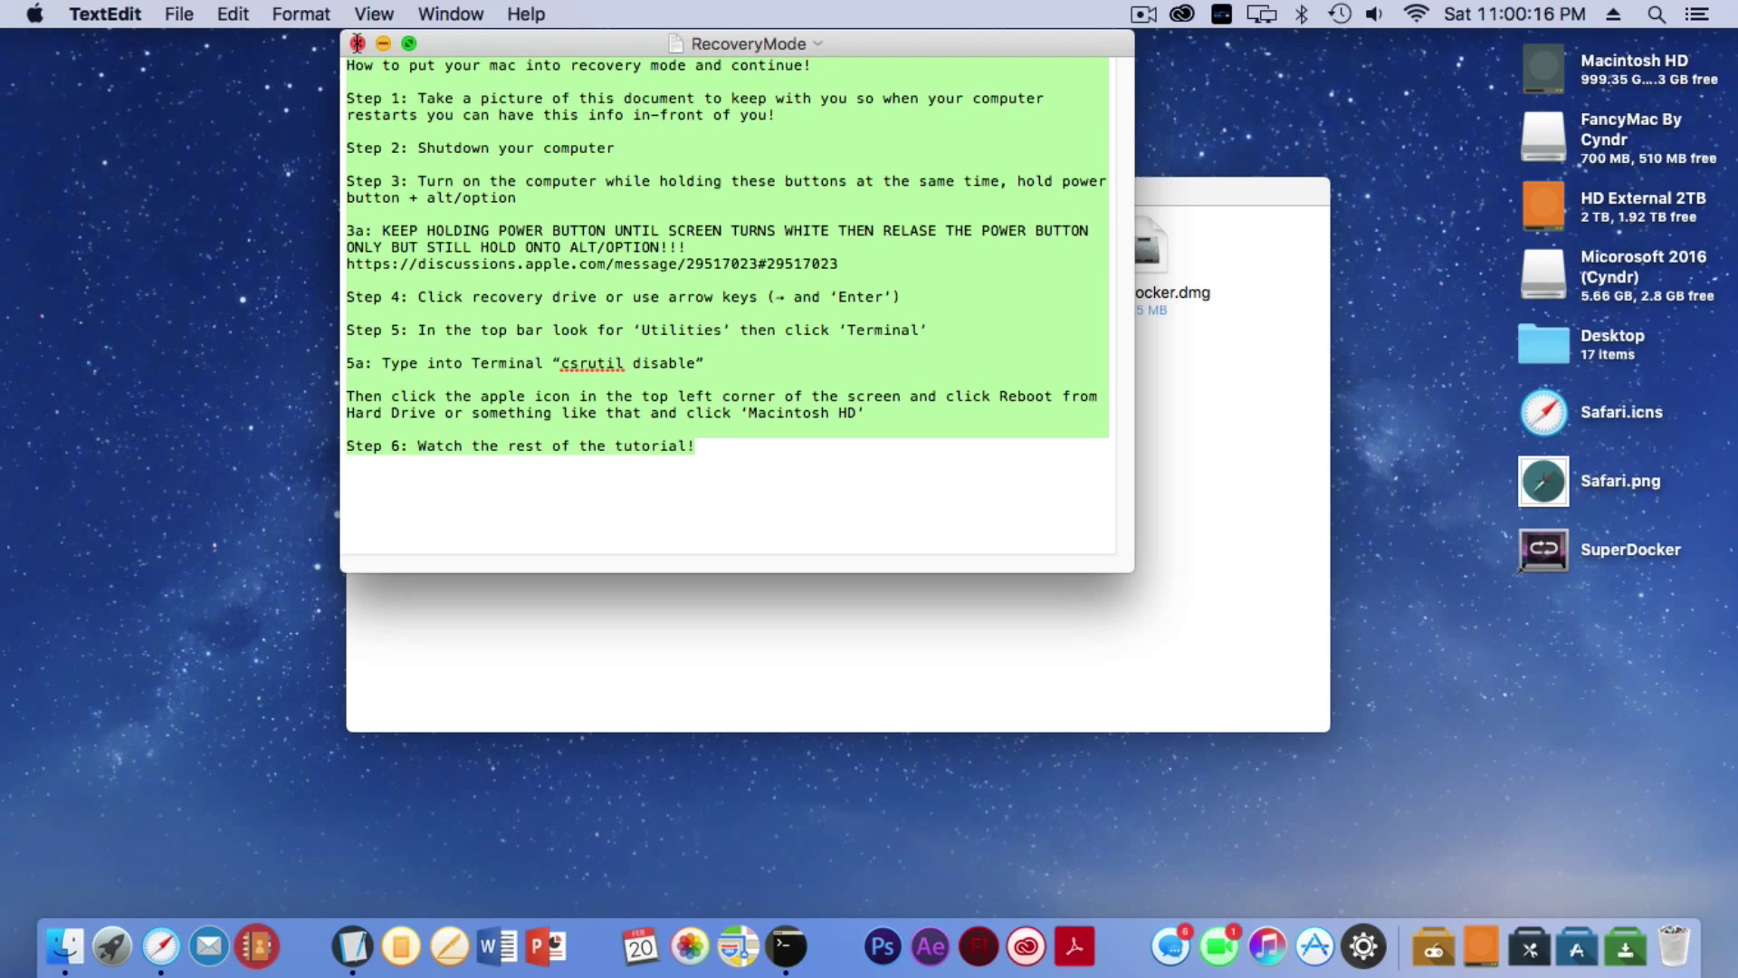
left_click(358, 44)
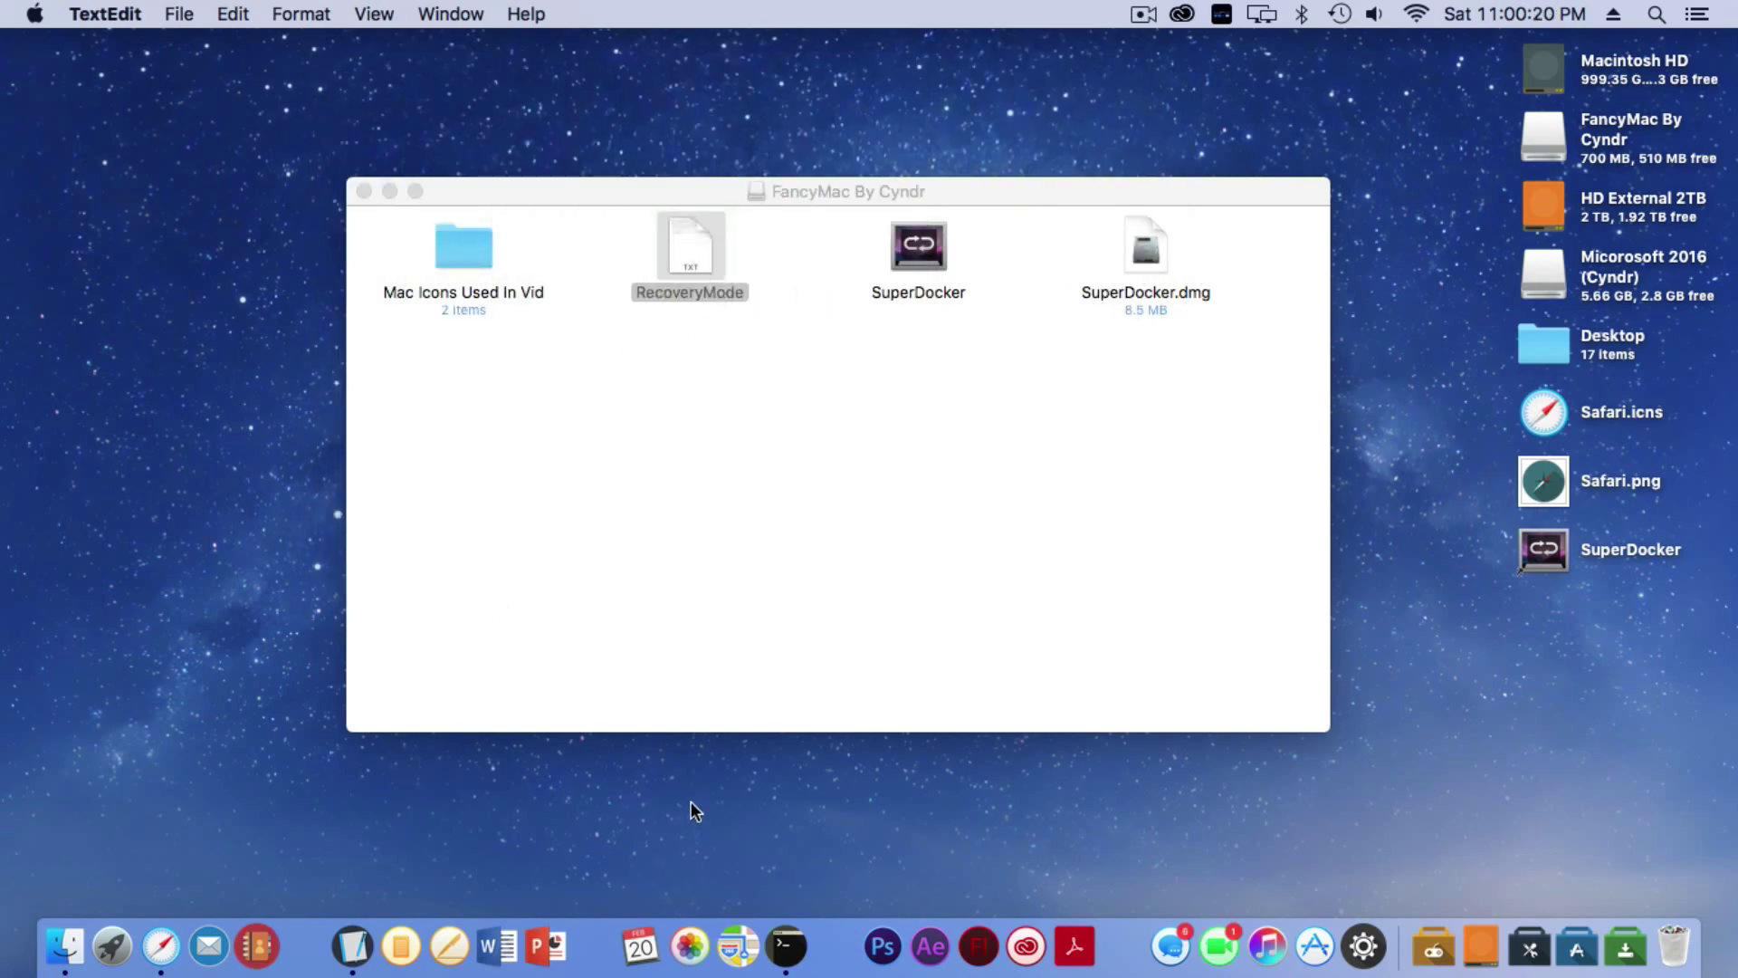
left_click(34, 14)
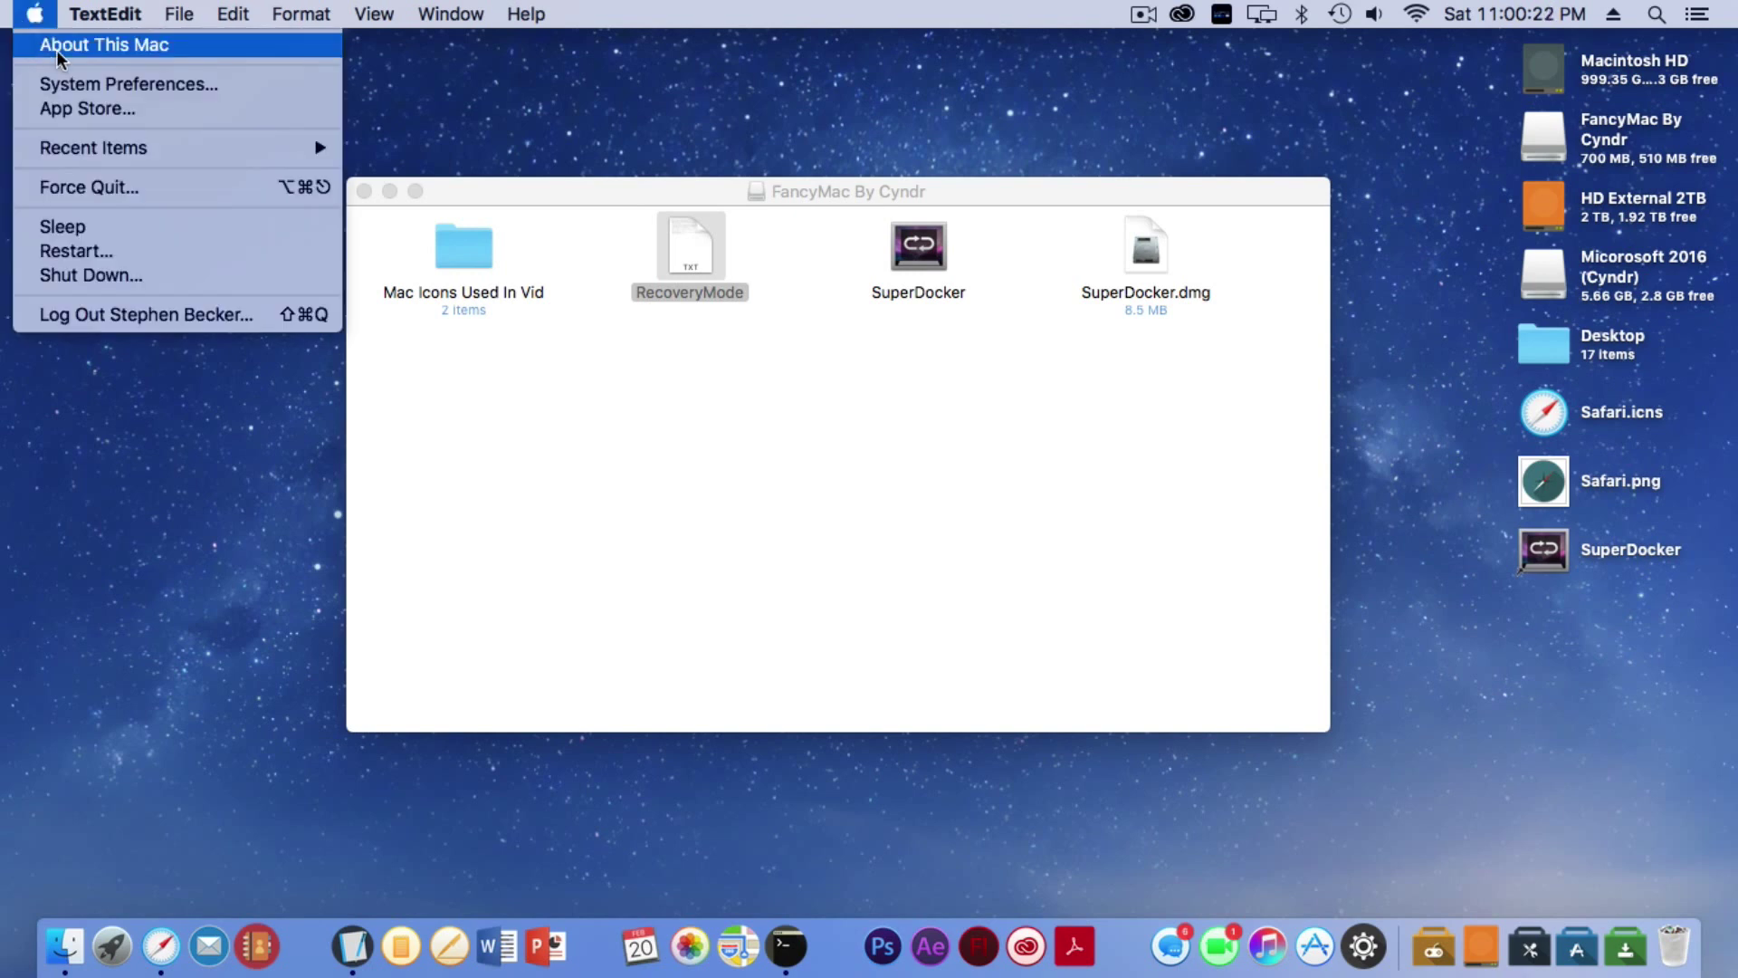
left_click(500, 292)
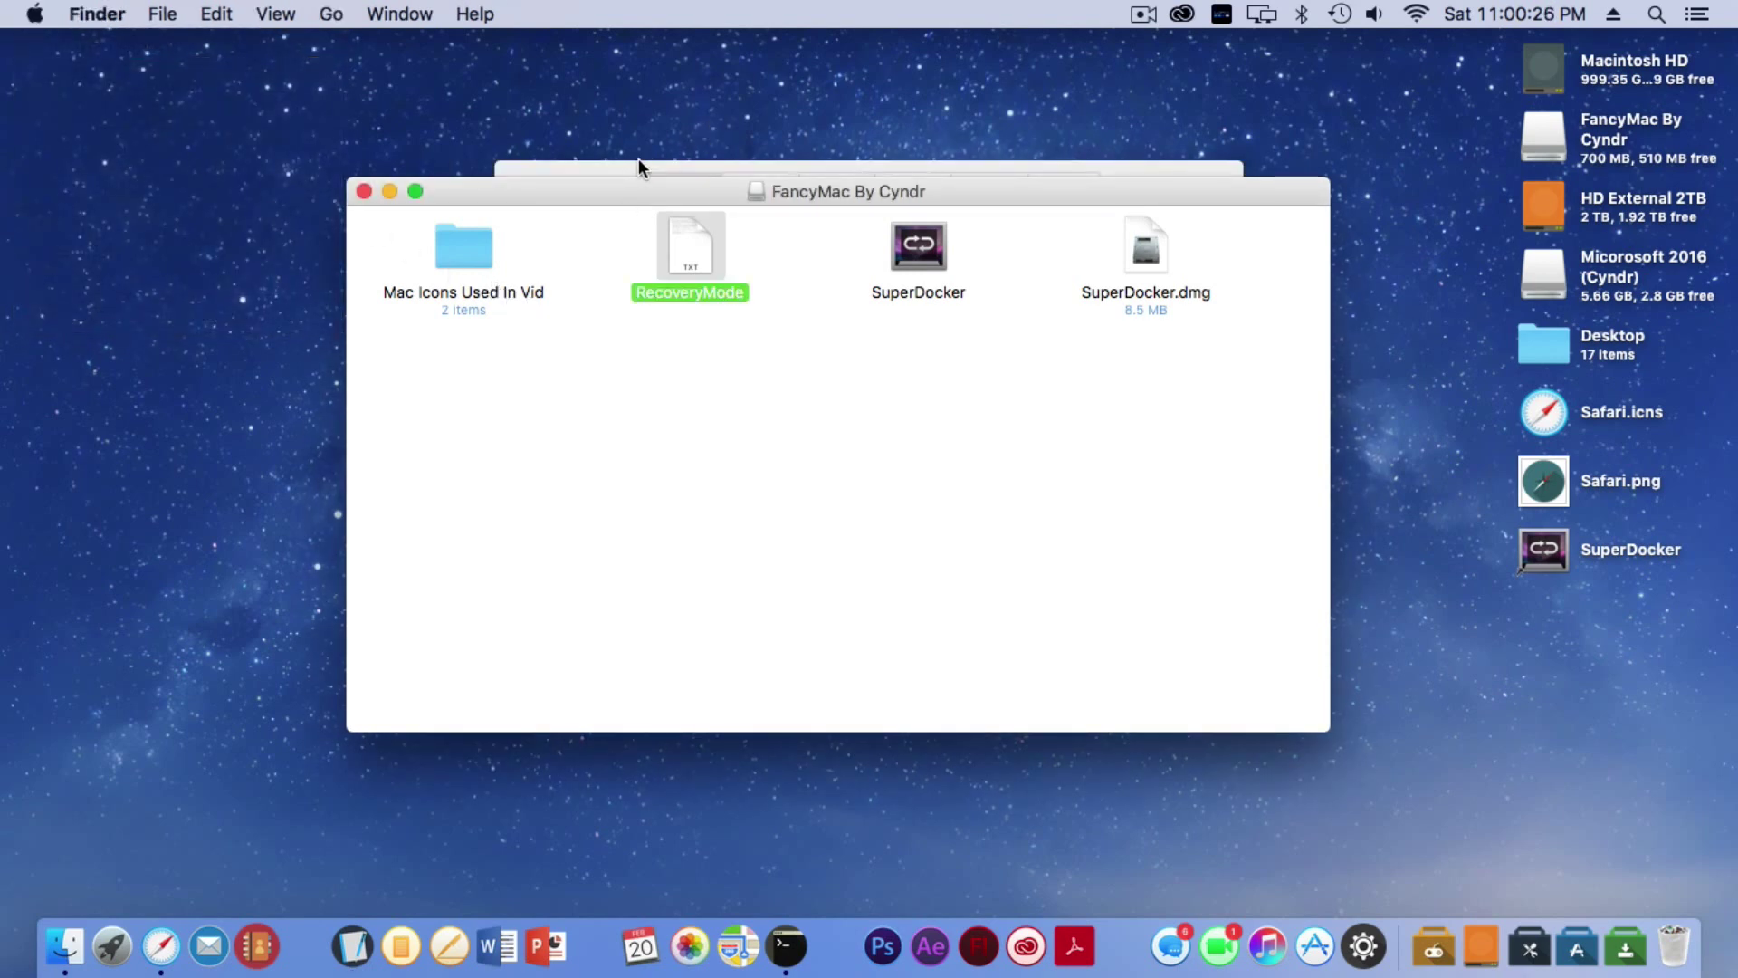
left_click(629, 166)
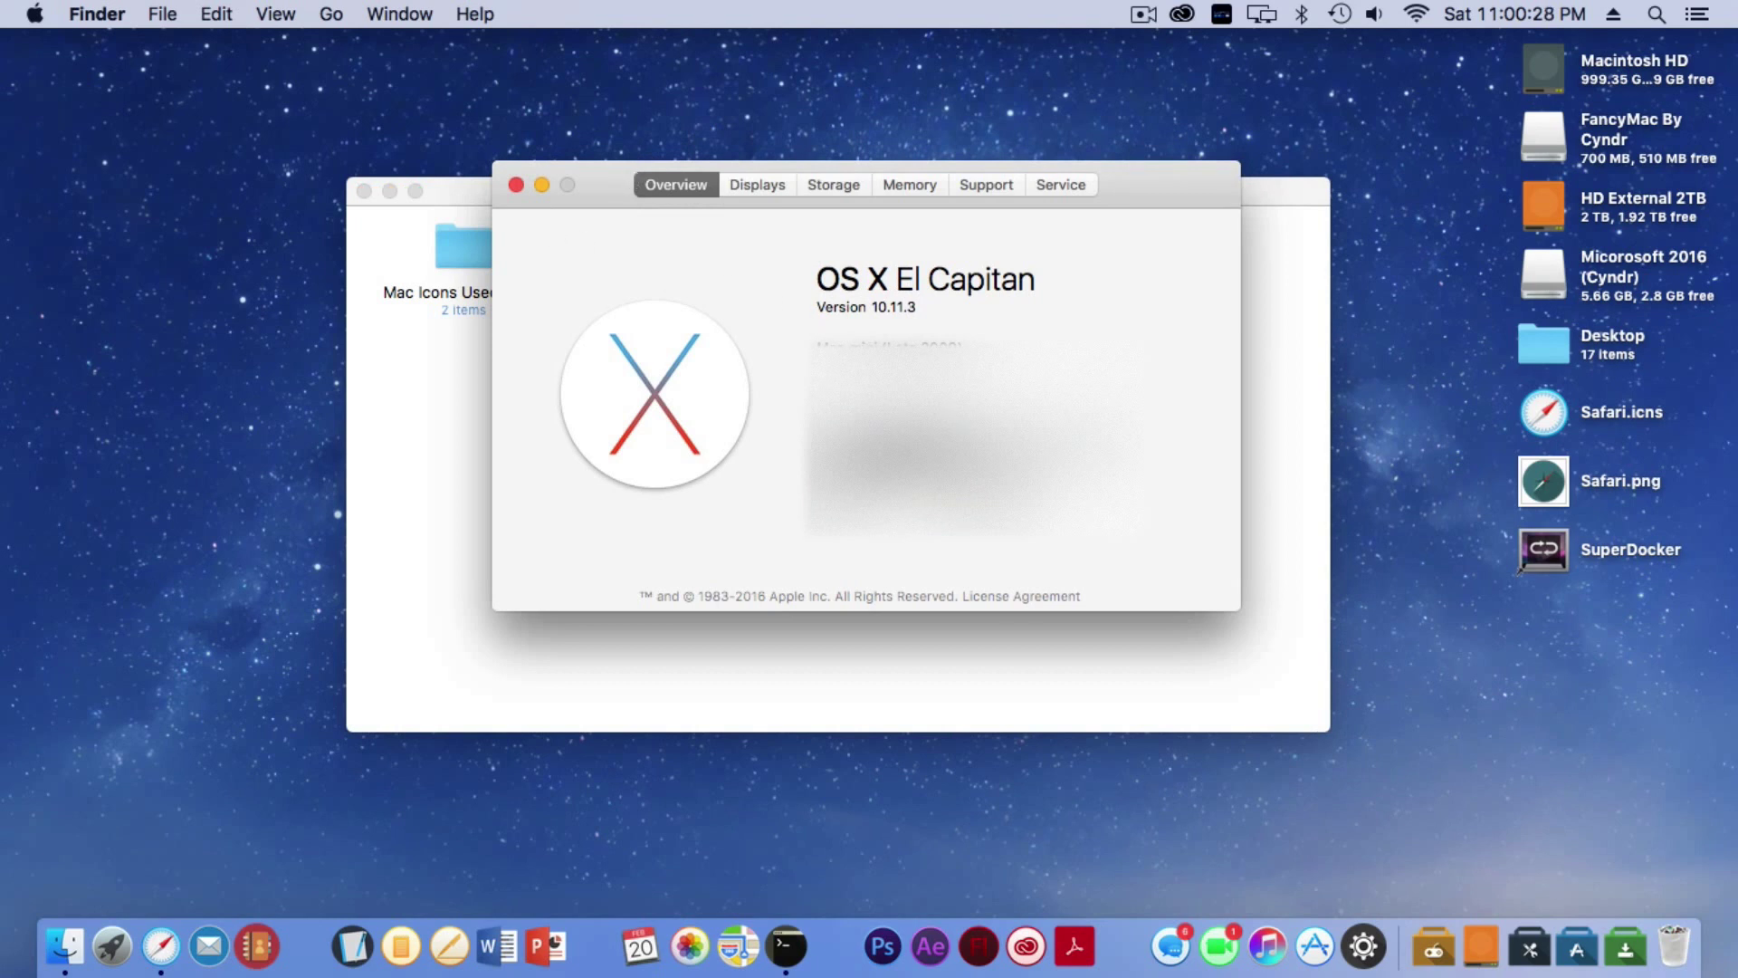
left_click(514, 185)
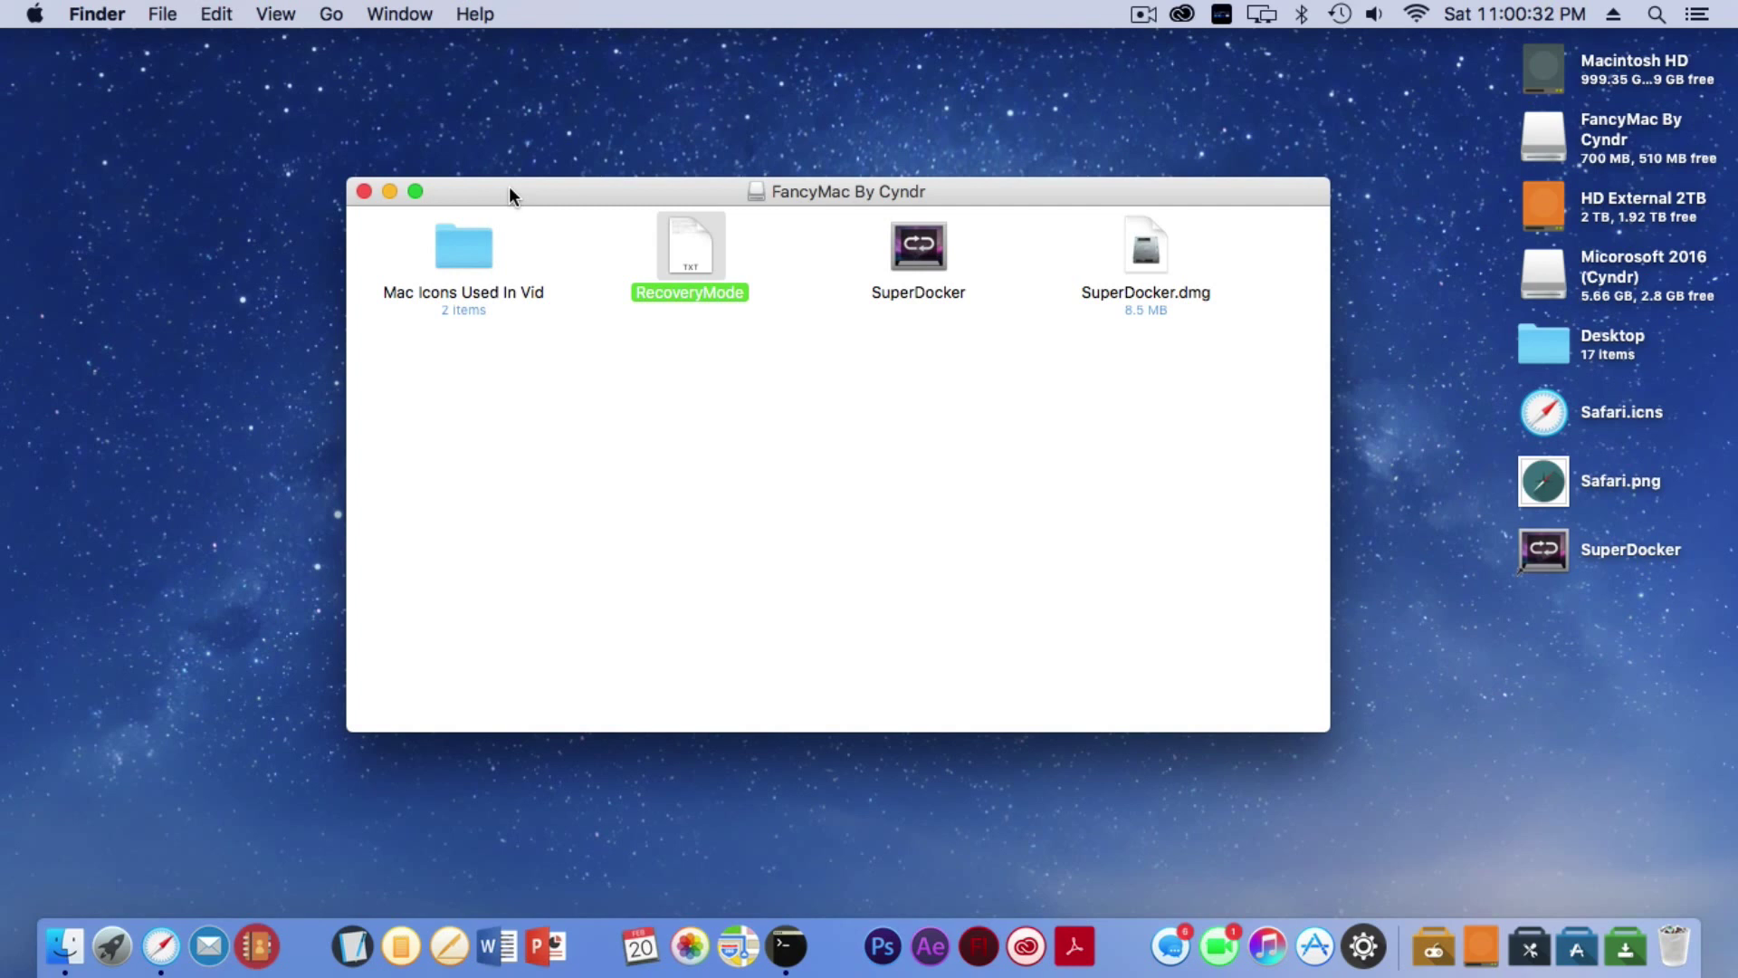
left_click(785, 465)
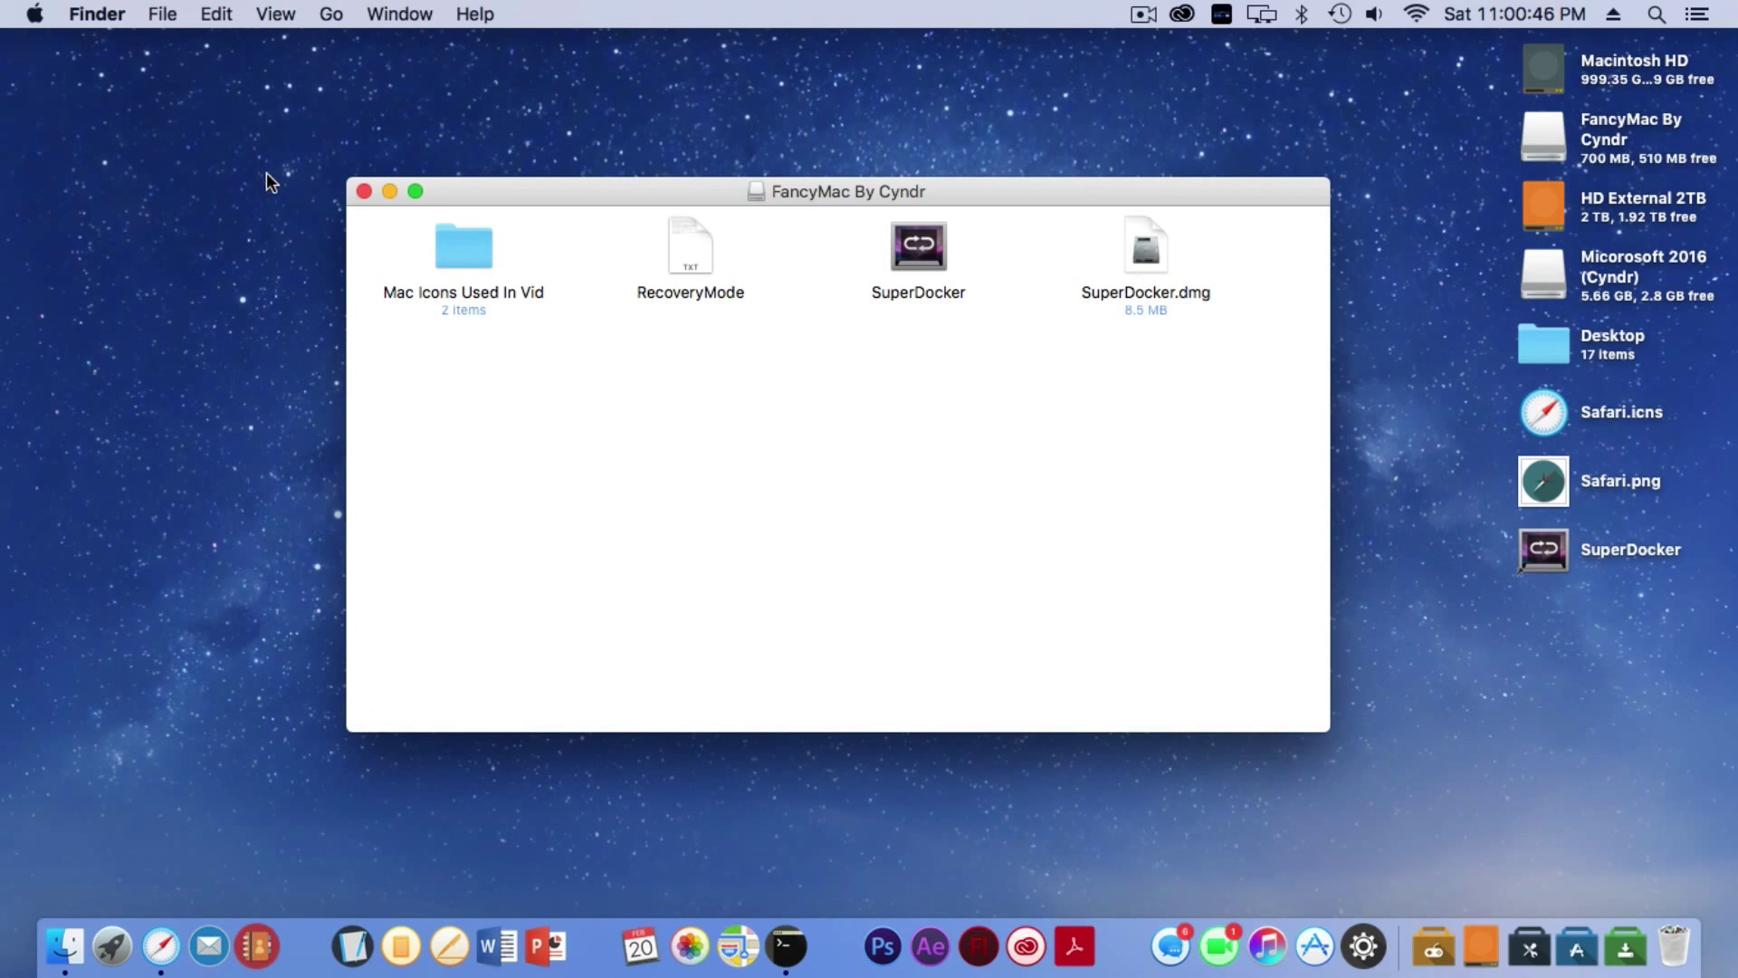
double_click(436, 247)
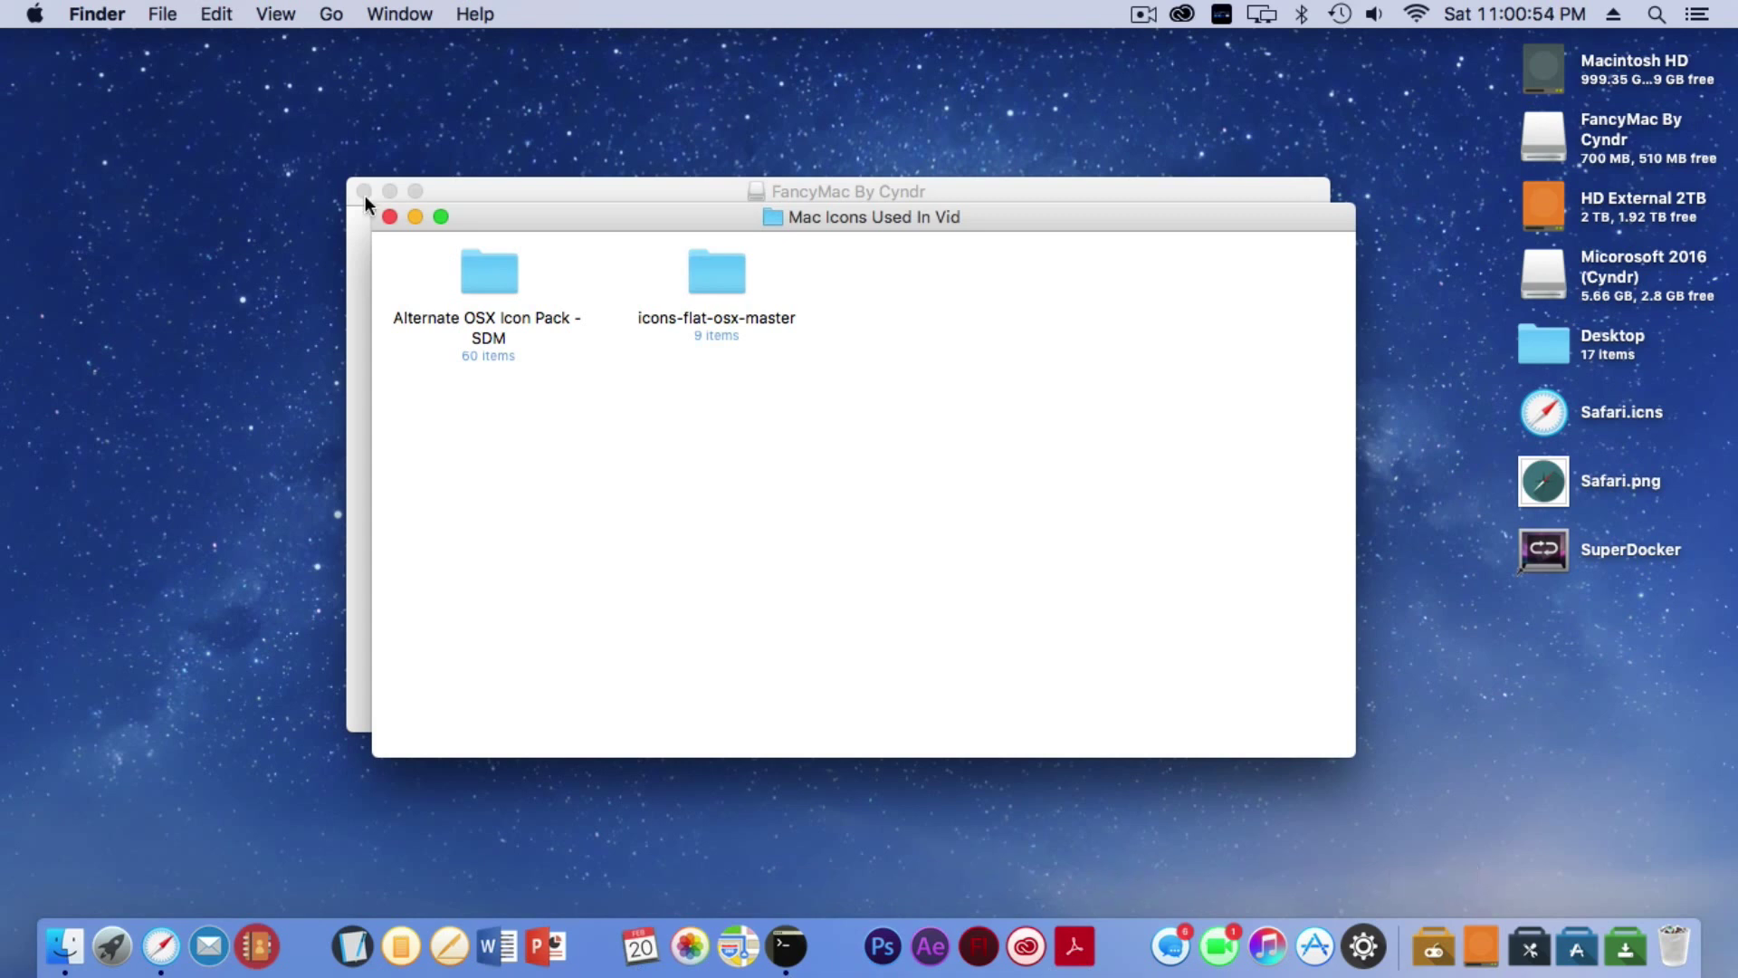
left_click(389, 217)
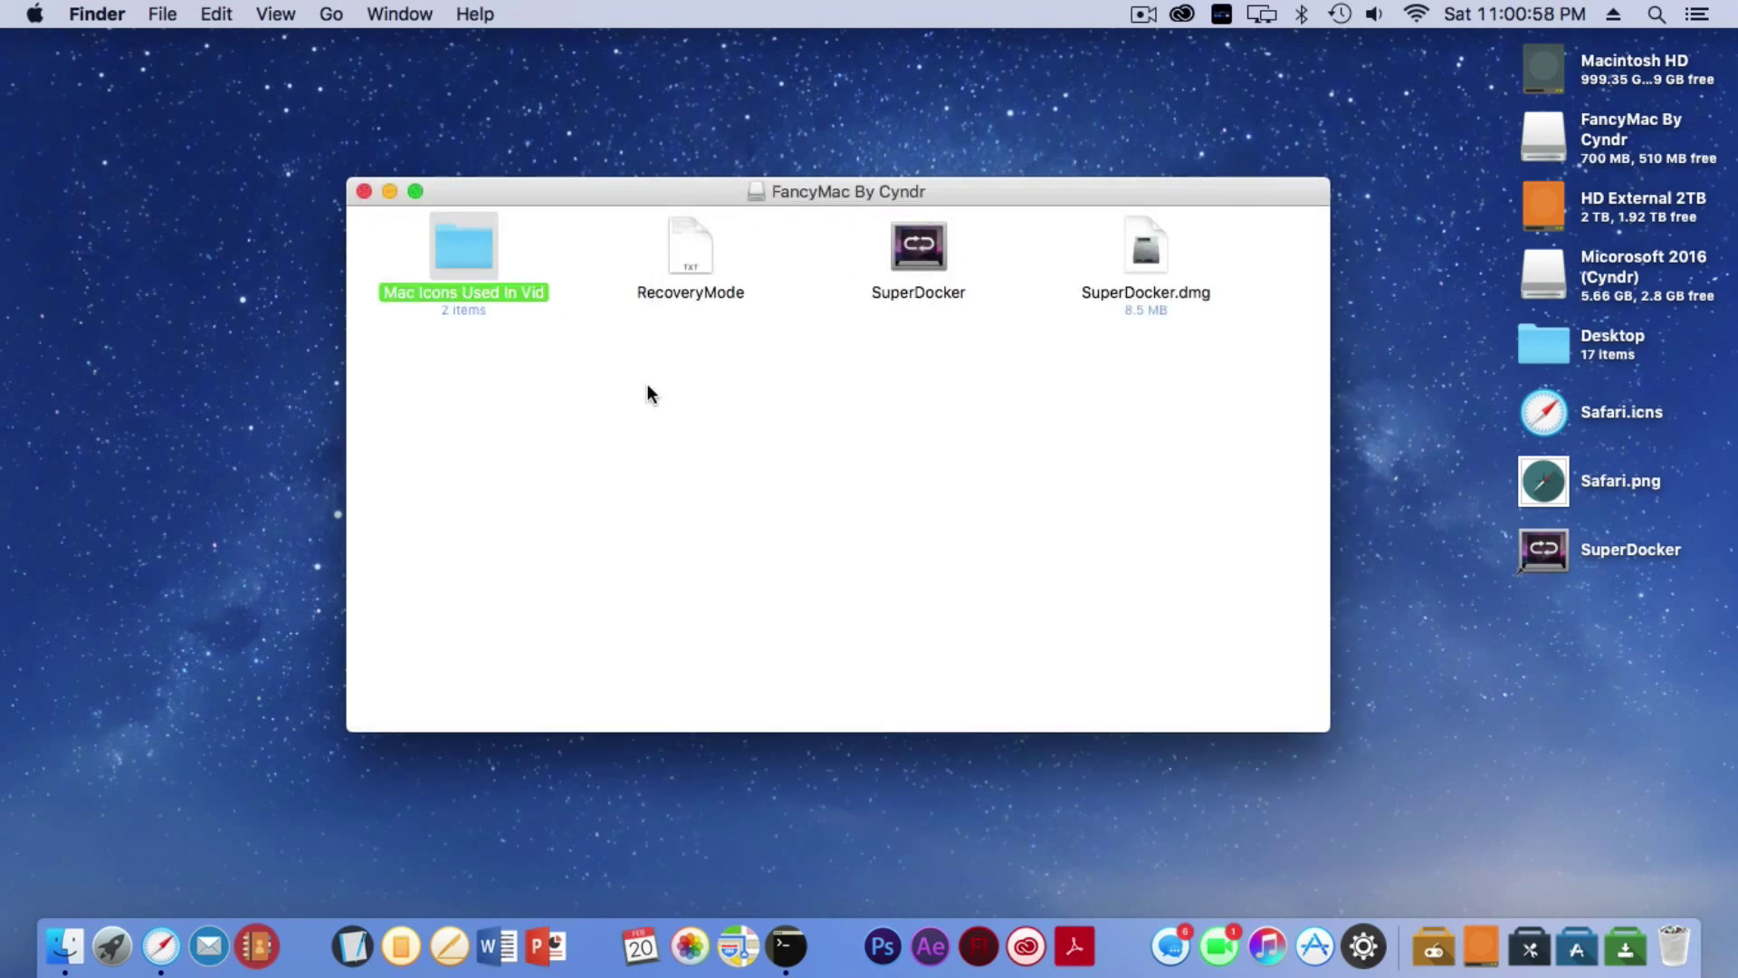
left_click_drag(893, 414, 1231, 218)
left_click(1086, 444)
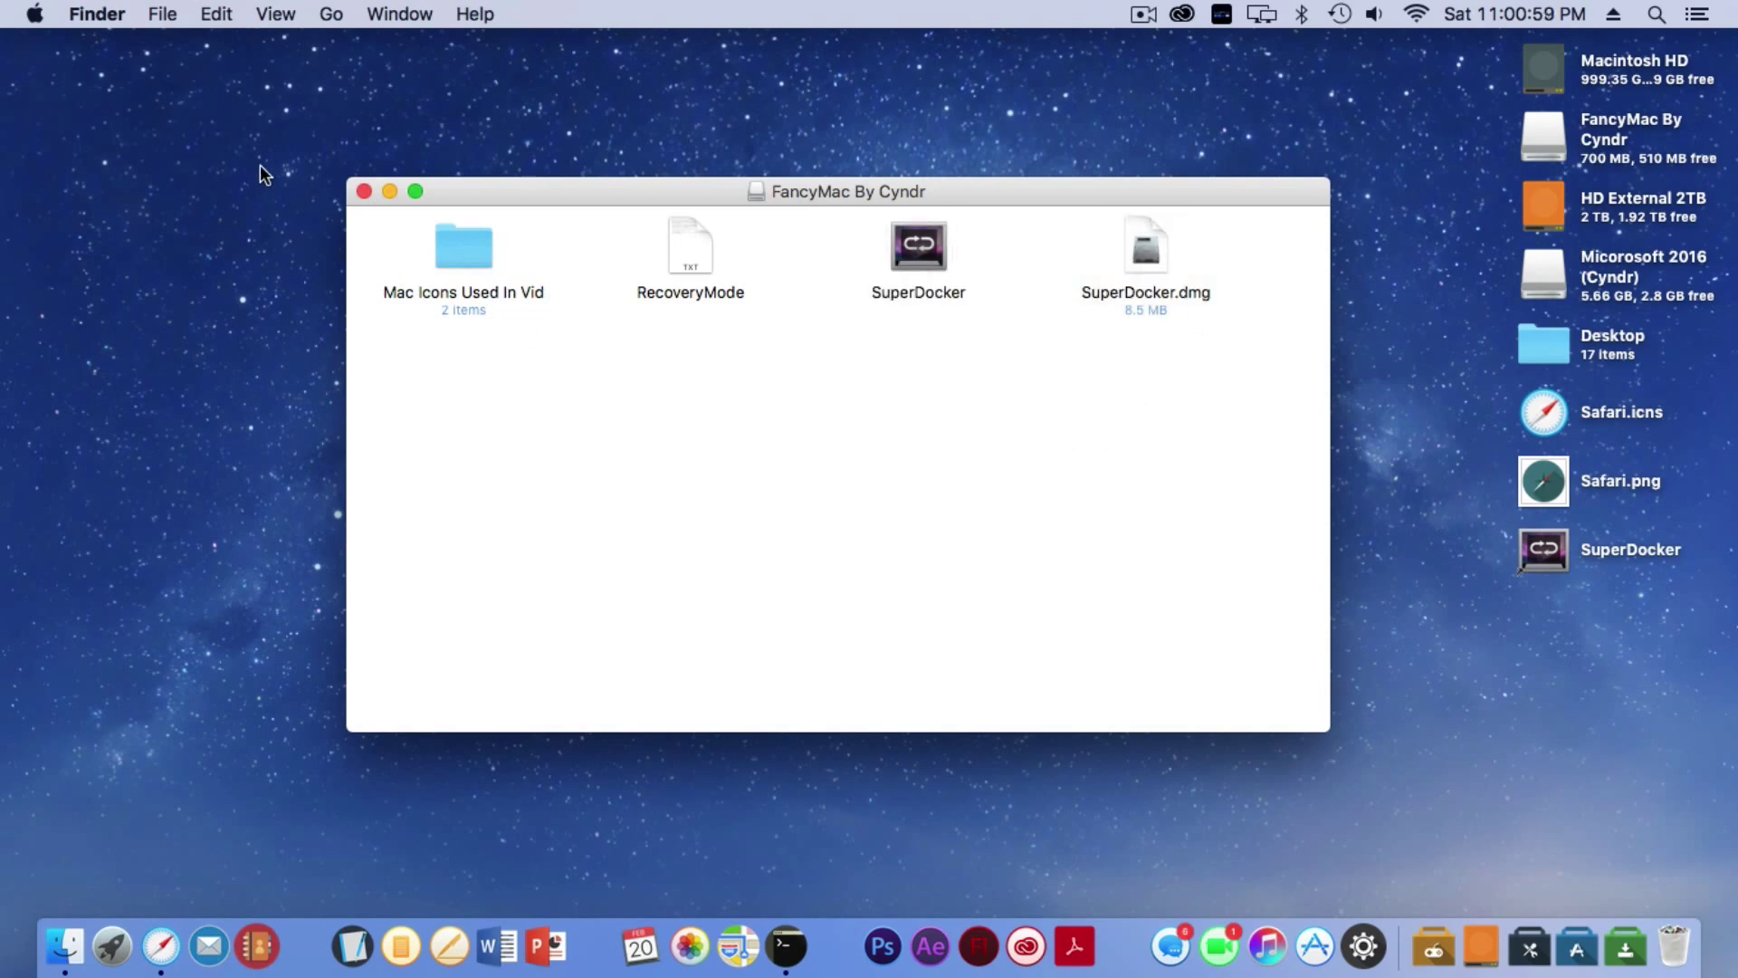
- Close the FancyMac By Cyndr window and reveal Safari in the Applications folder, moving that window up-left
left_click(363, 191)
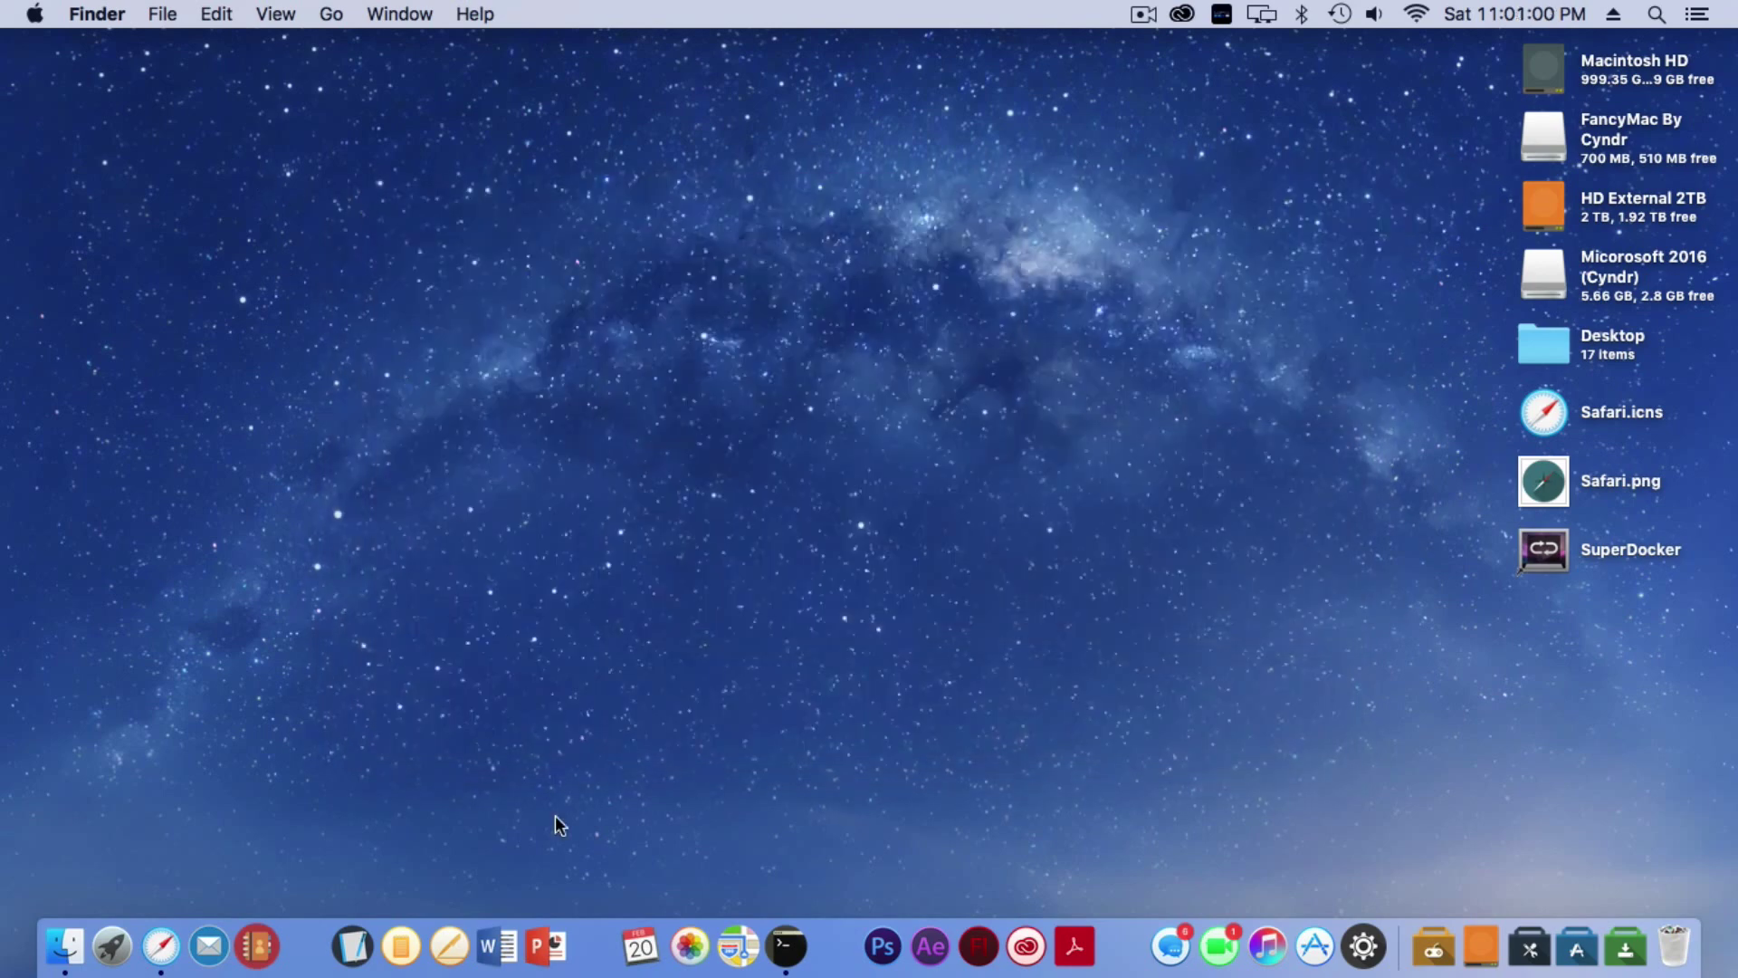
right_click(170, 965)
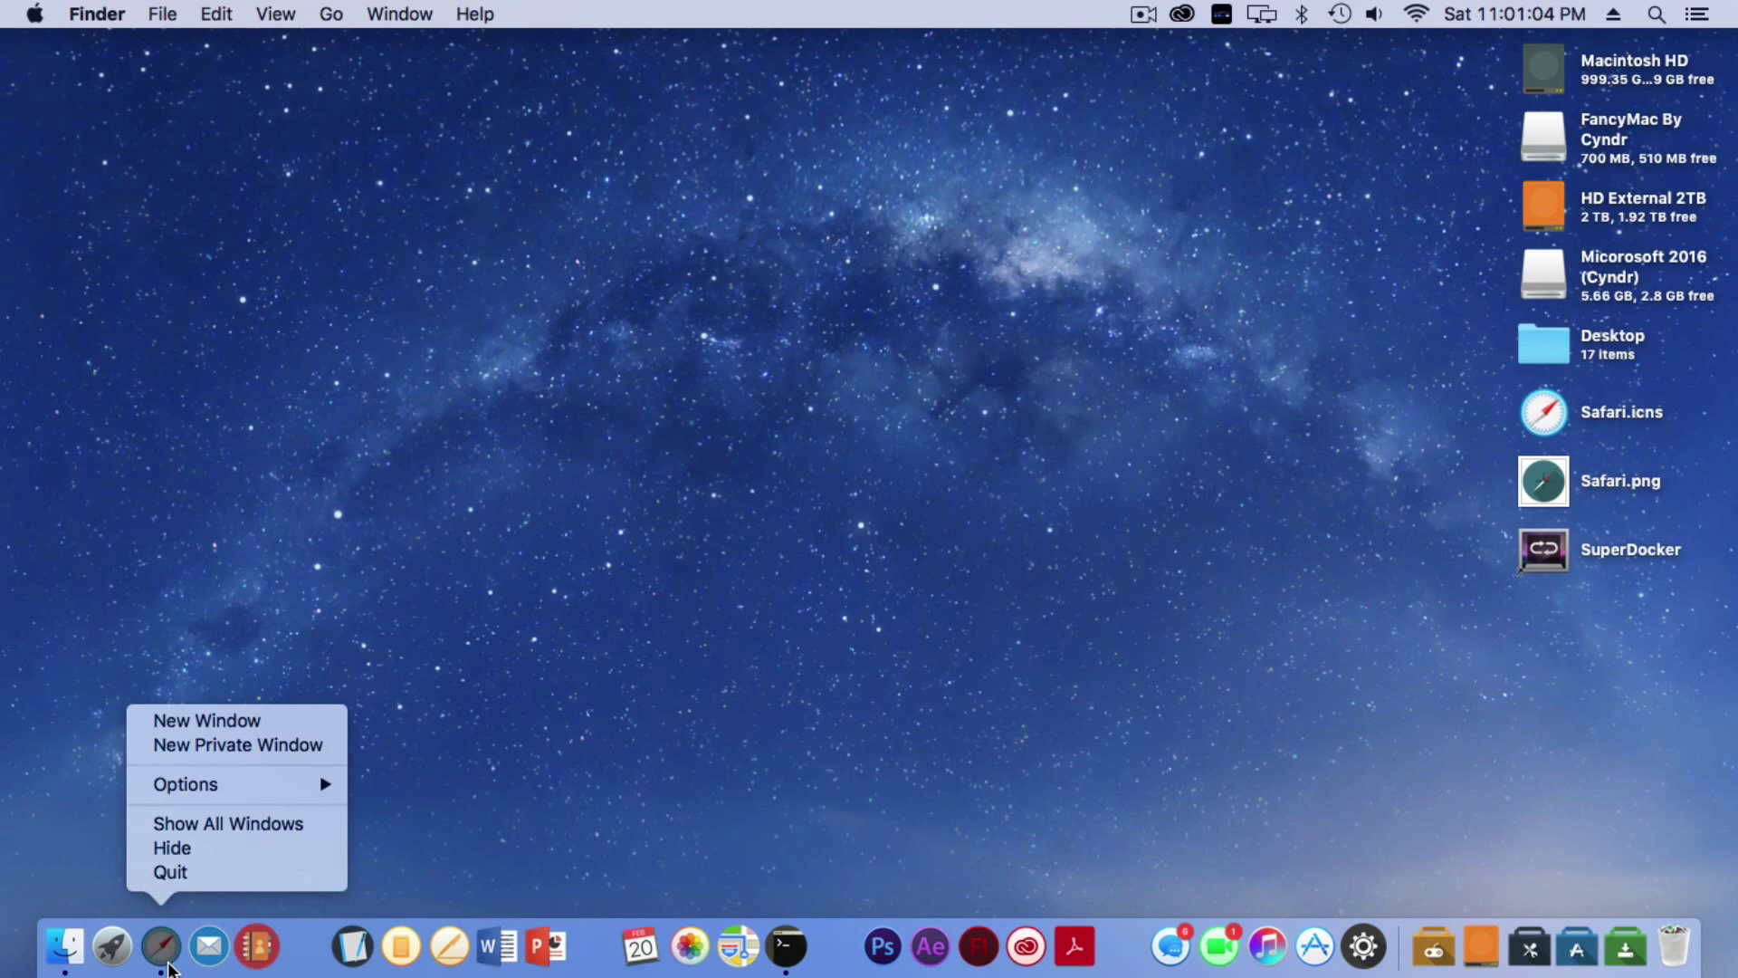
mouse_move(341, 786)
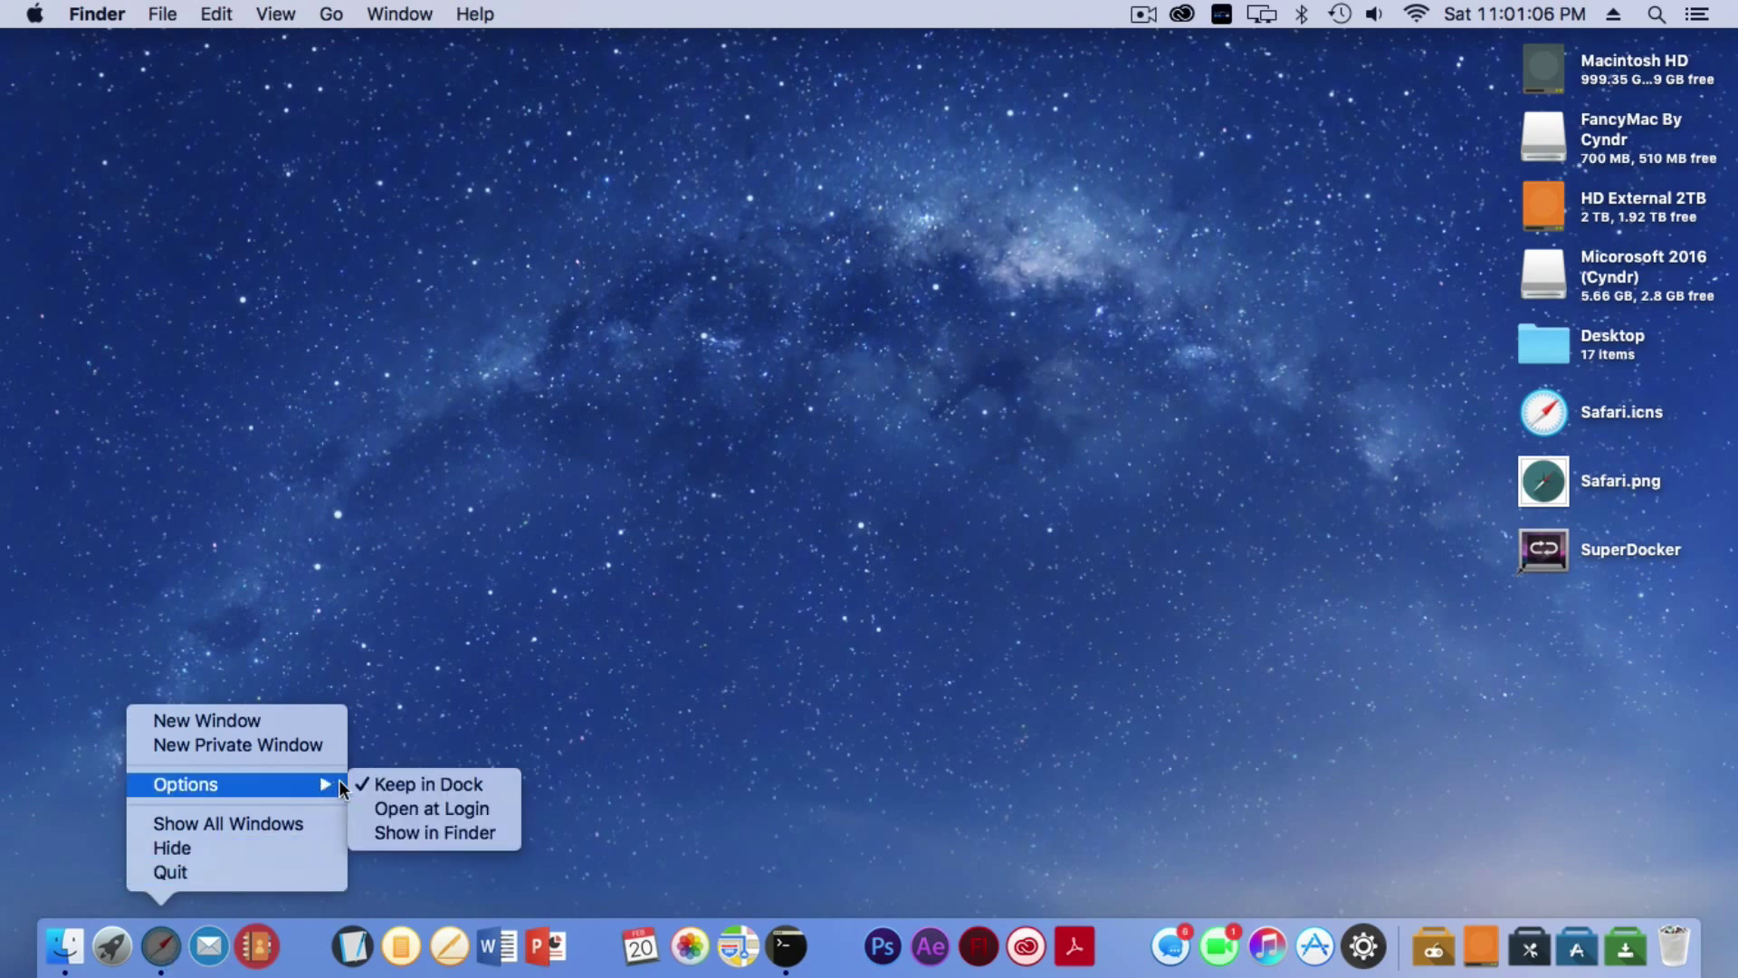
left_click(394, 833)
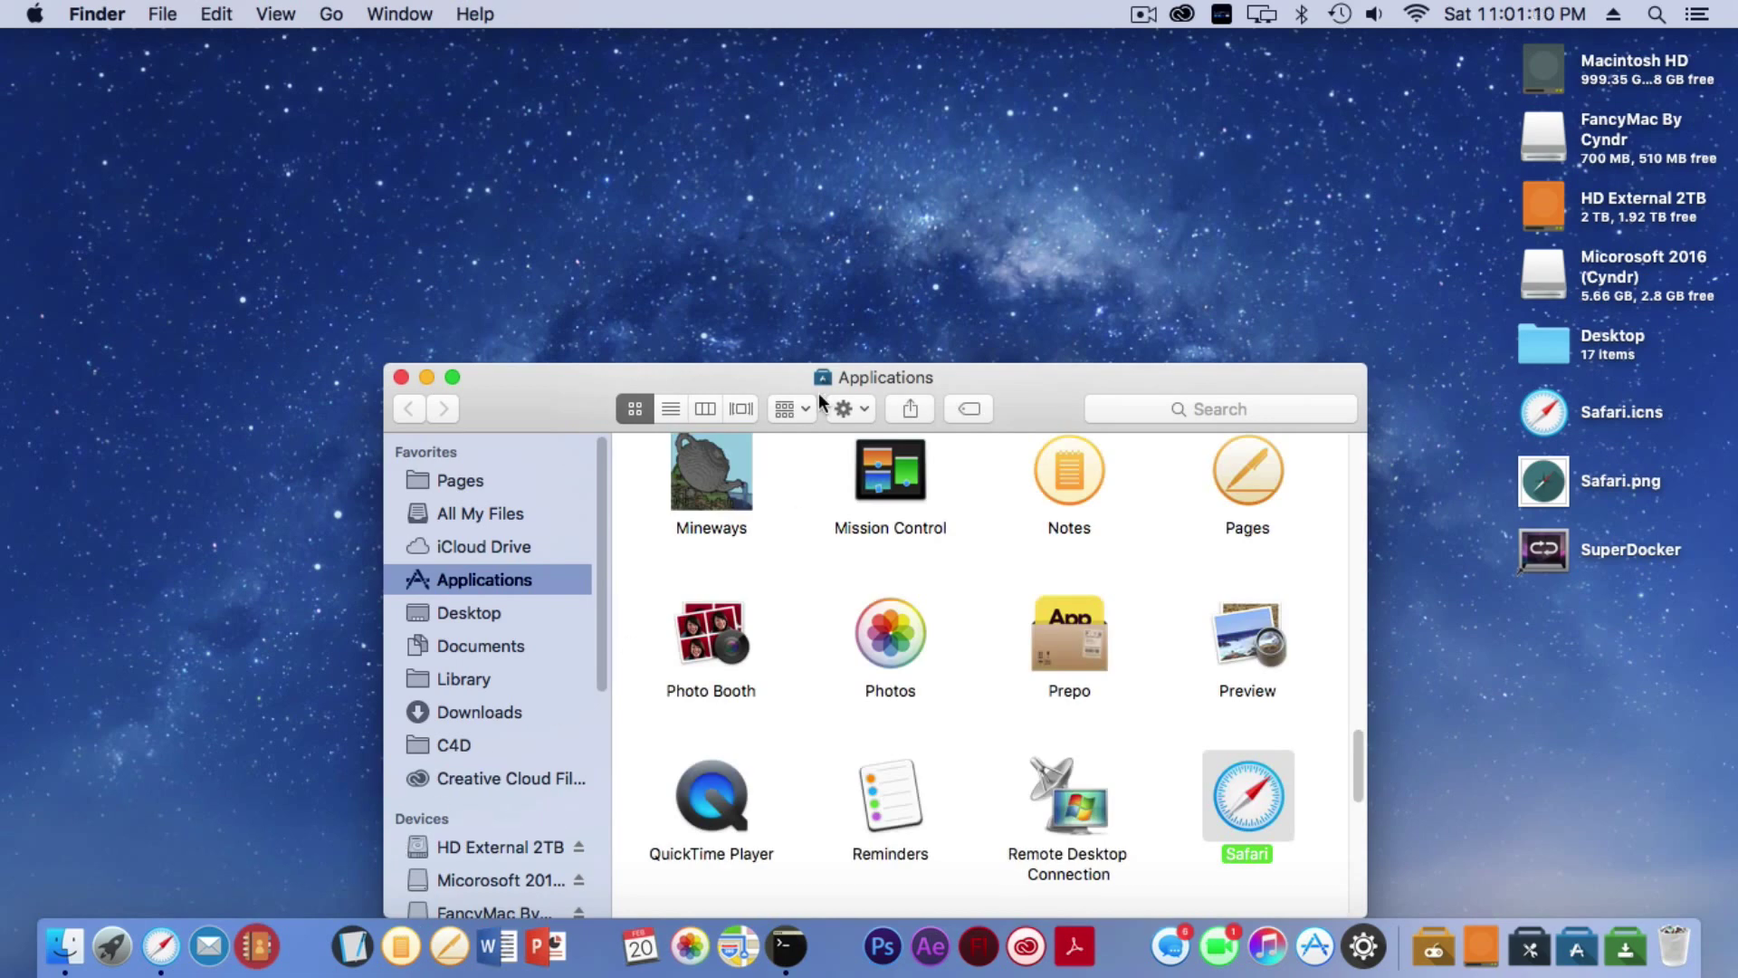
left_click_drag(752, 380, 708, 214)
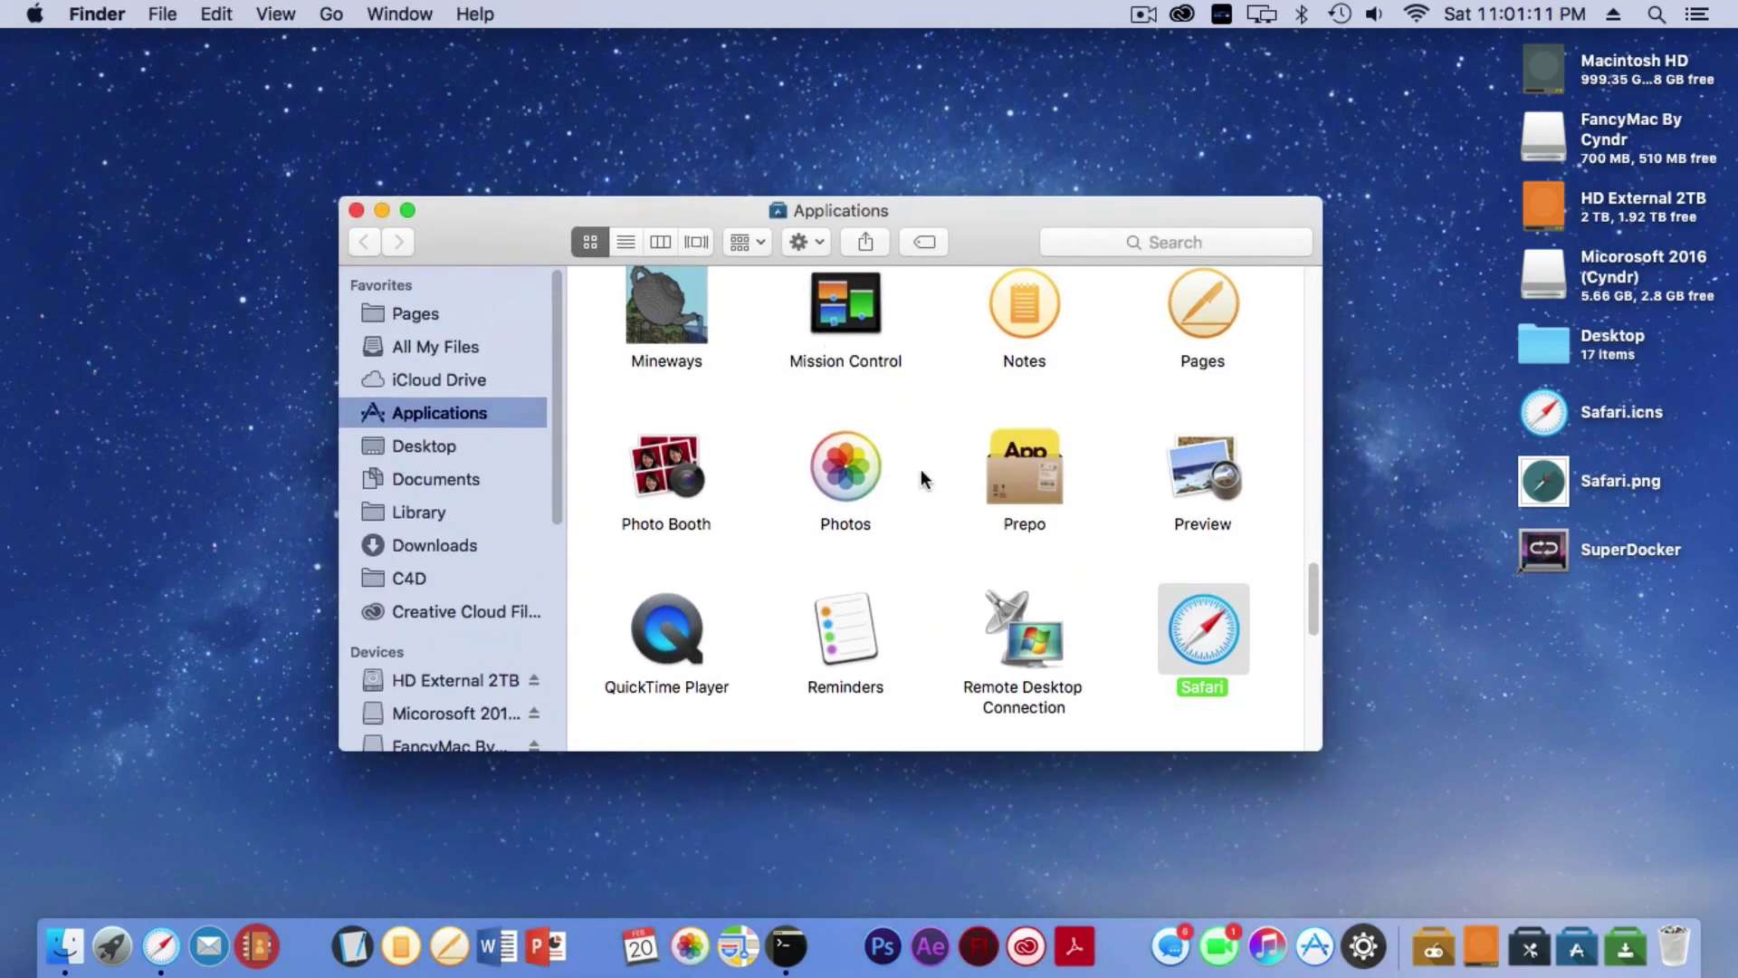
- Select the Safari app in the Applications window
right_click(1217, 622)
left_click(1164, 686)
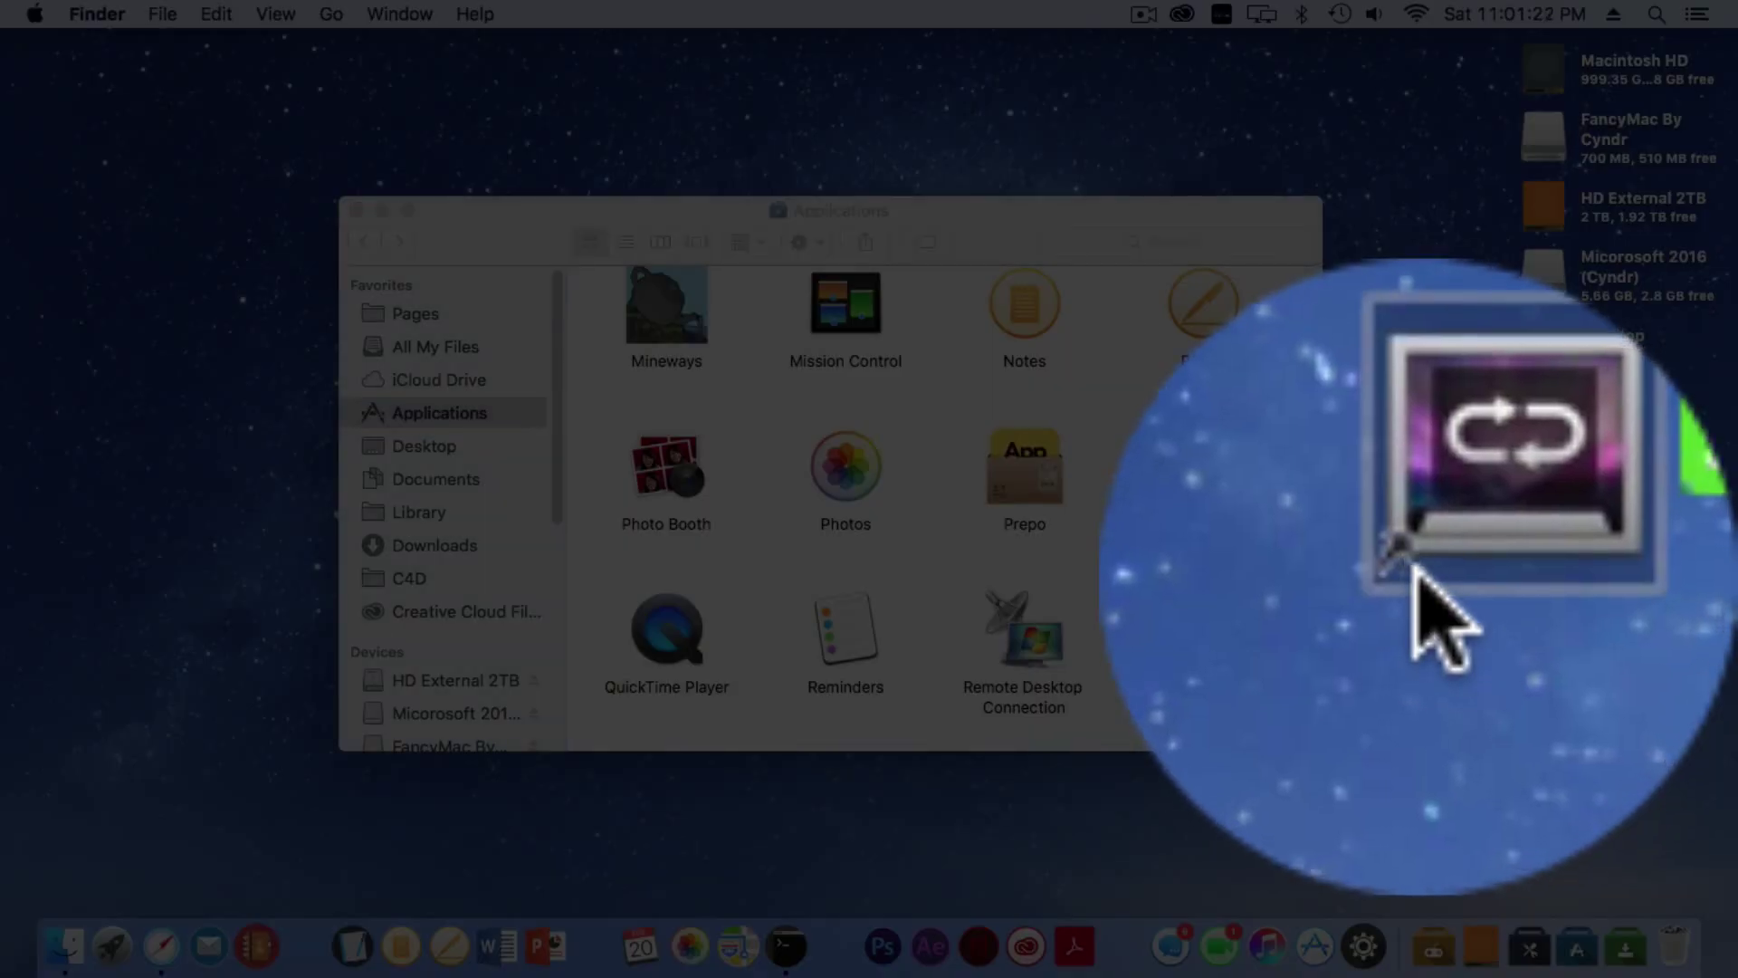
left_click(1528, 355)
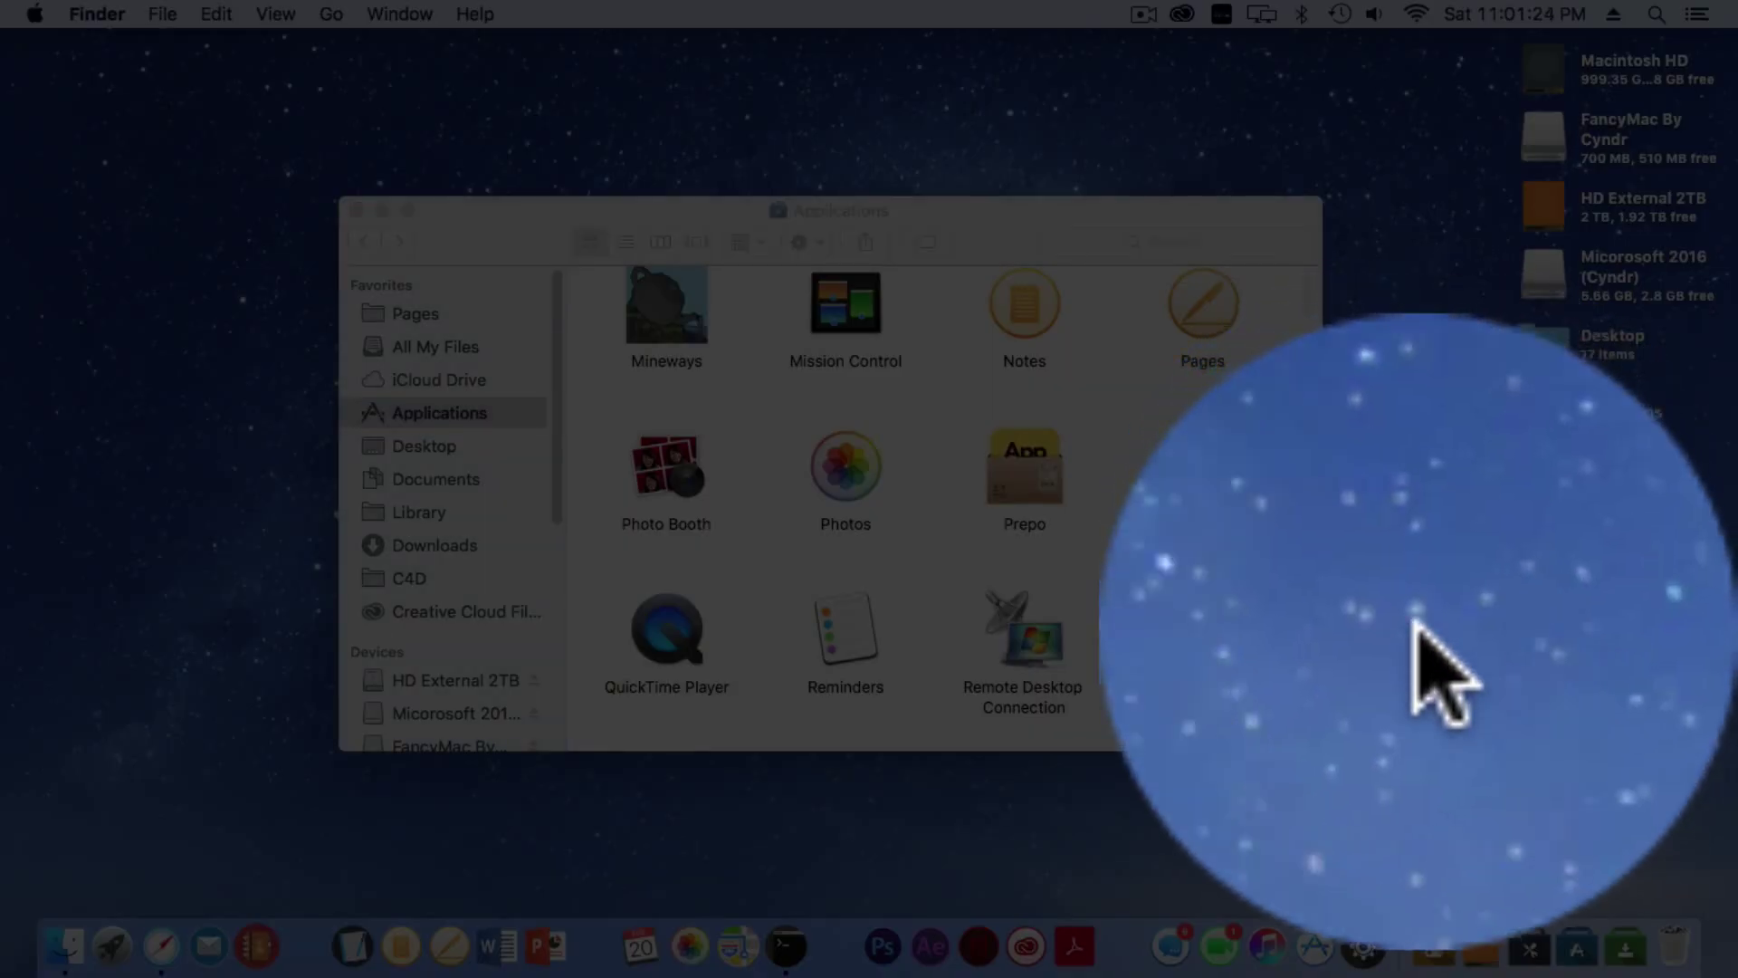
left_click(1222, 643)
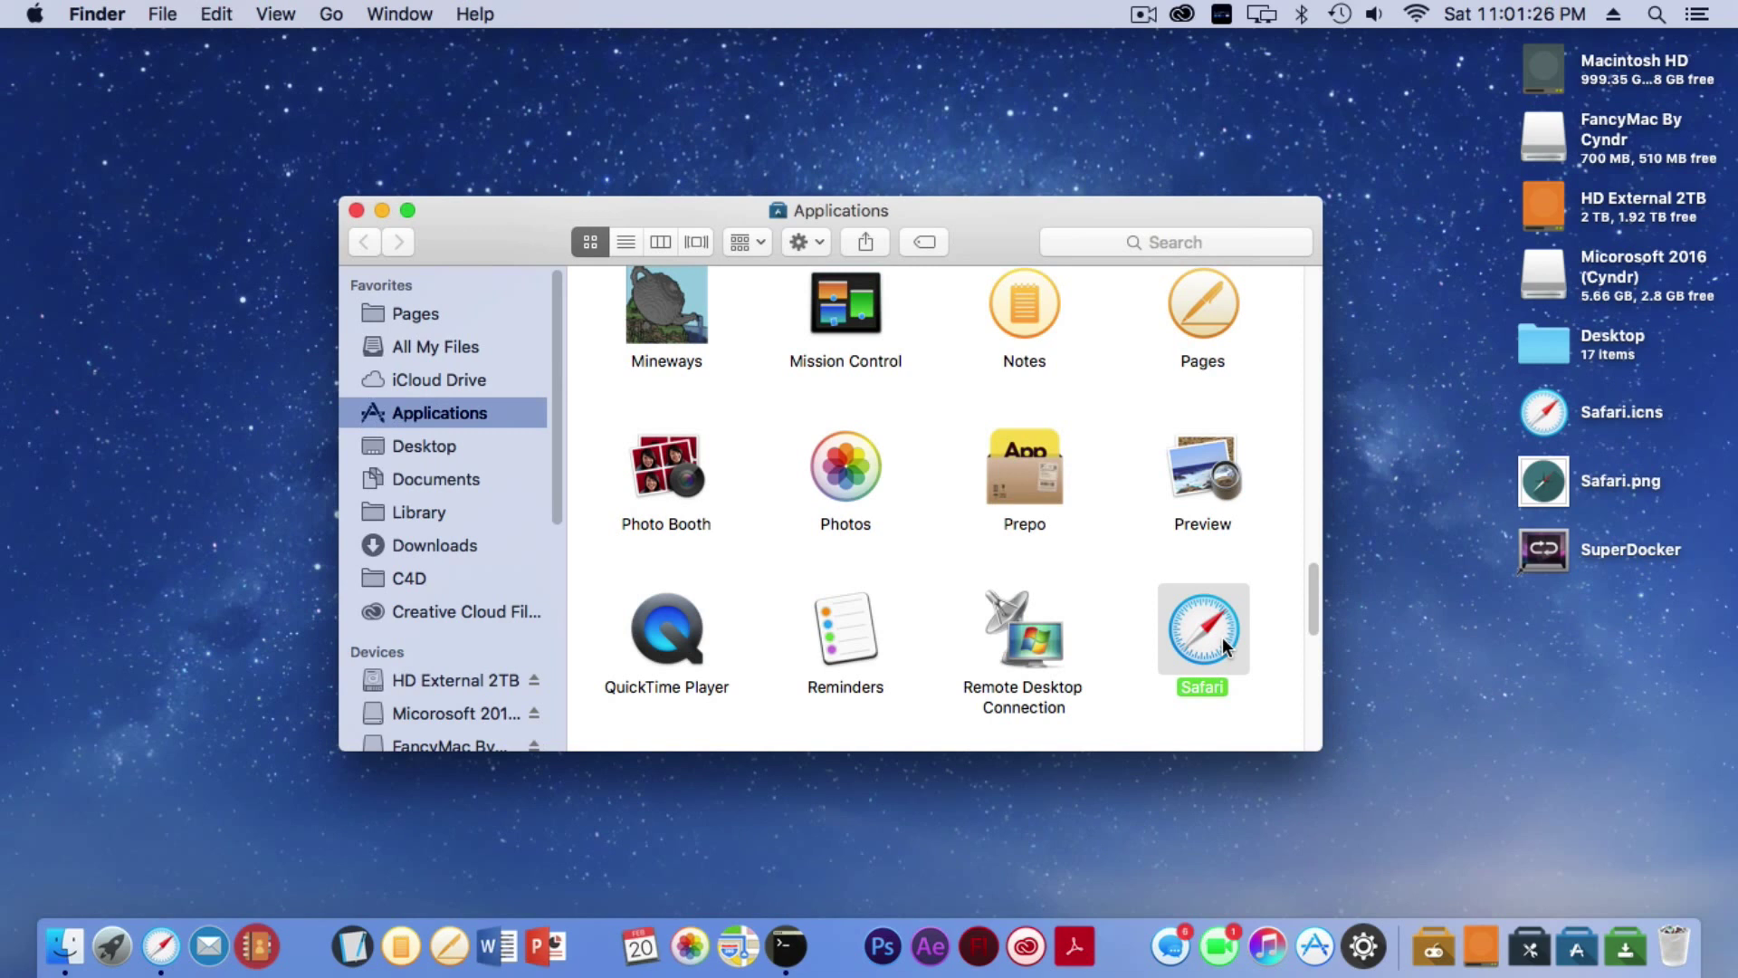
- Open Get Info for Safari from the Applications window
right_click(1224, 645)
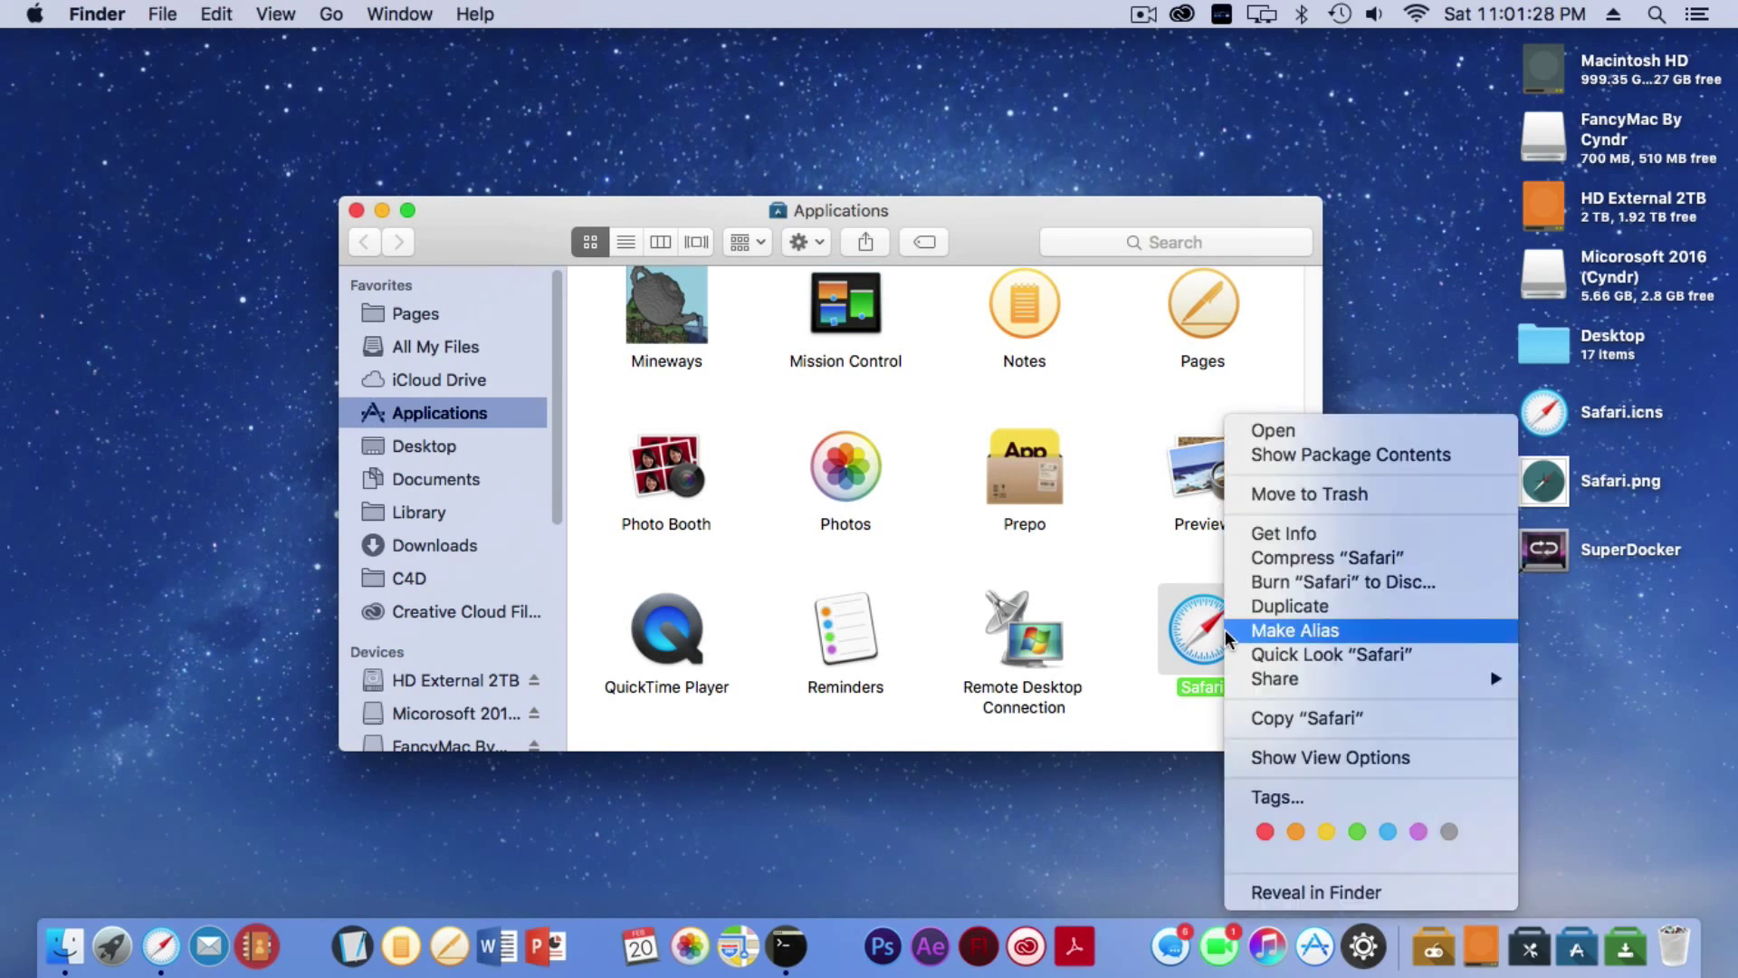
left_click(1282, 535)
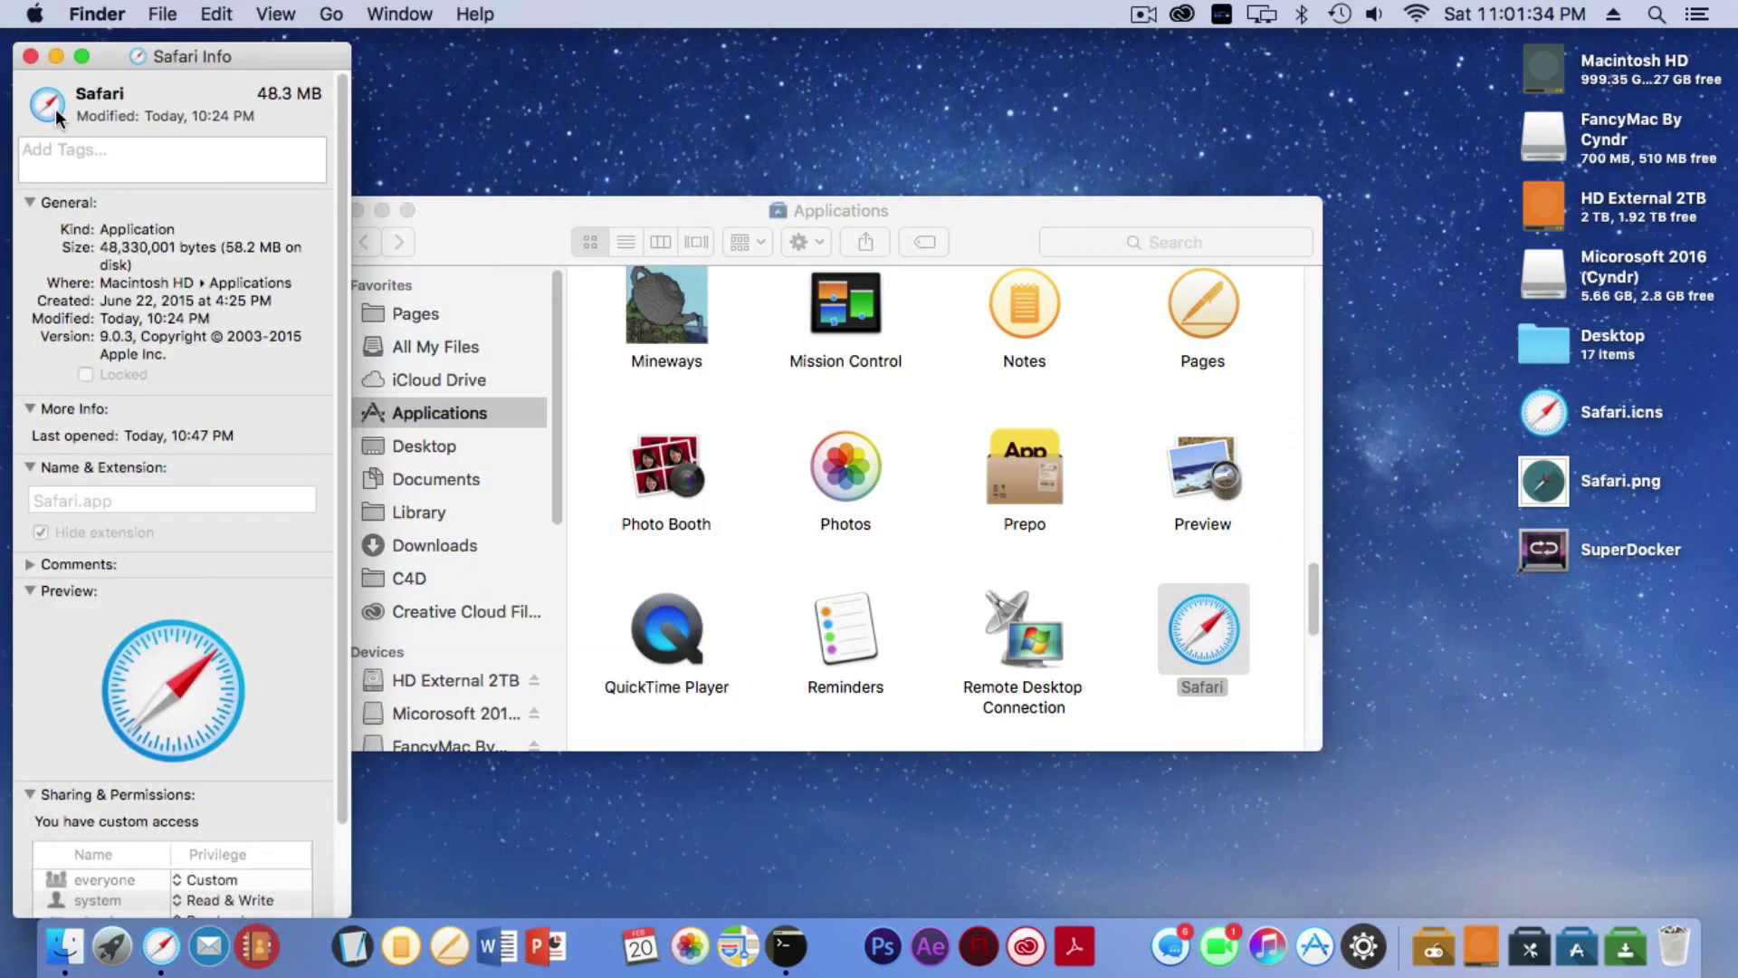
- Open Safari.png in Preview, move it right, and copy the whole flat compass image
double_click(1556, 464)
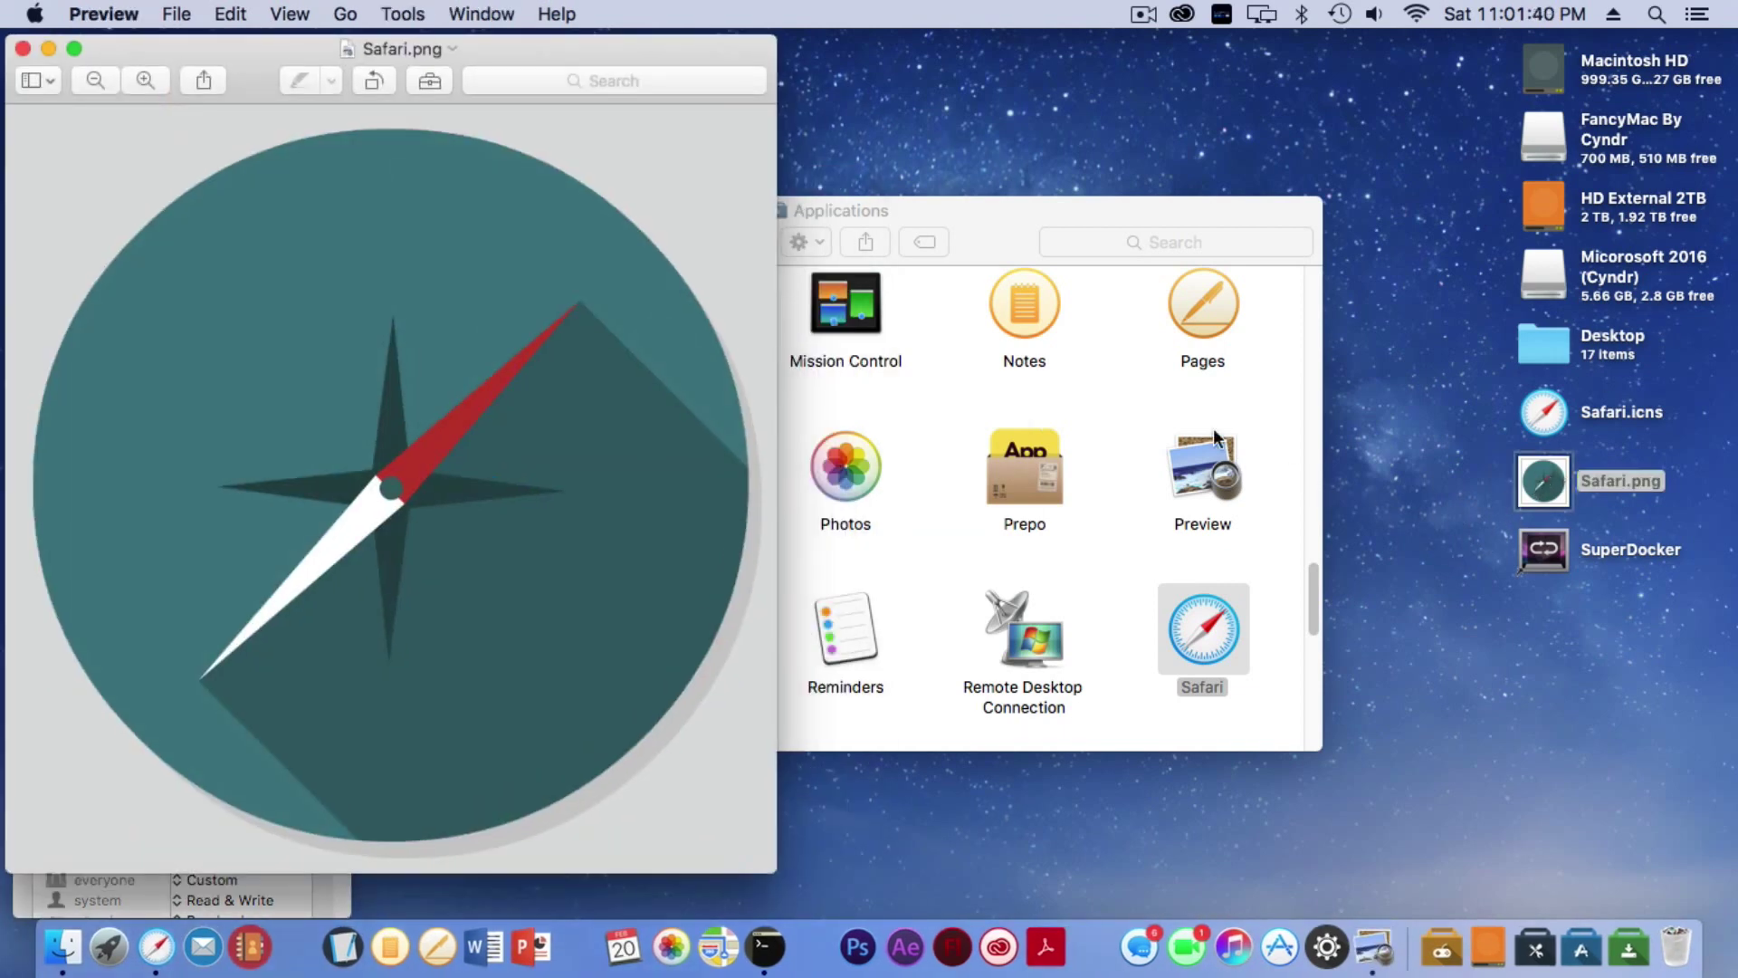
left_click_drag(515, 47, 1377, 43)
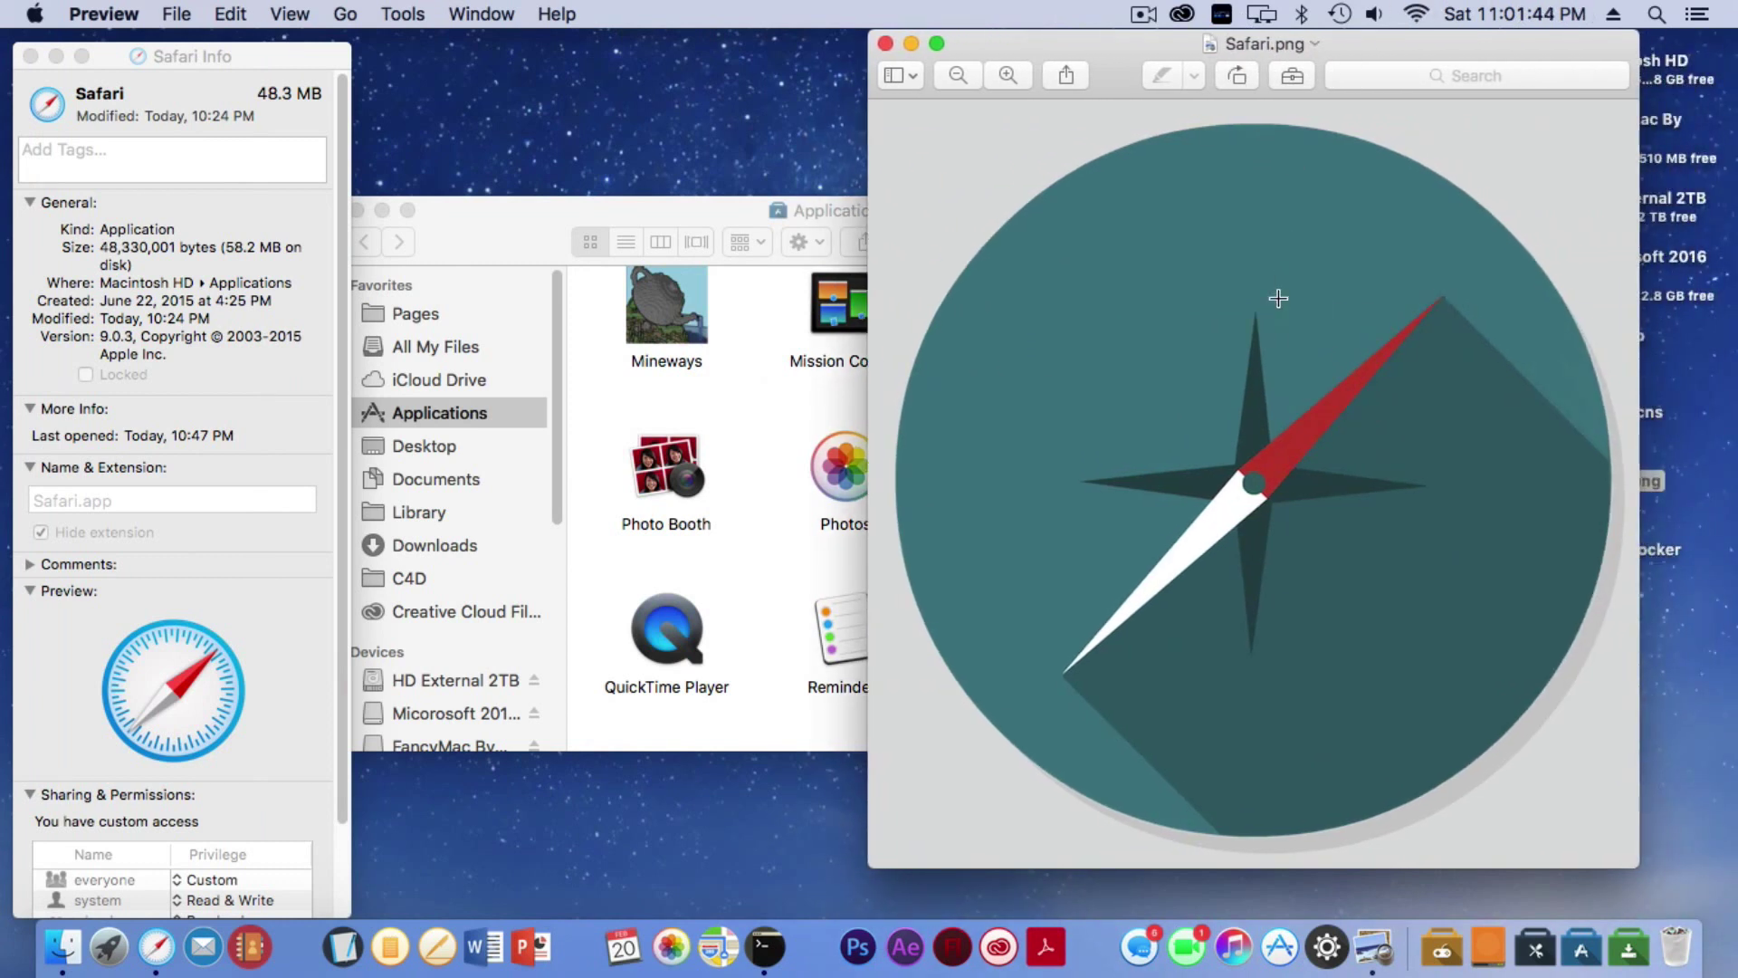
key("super+a")
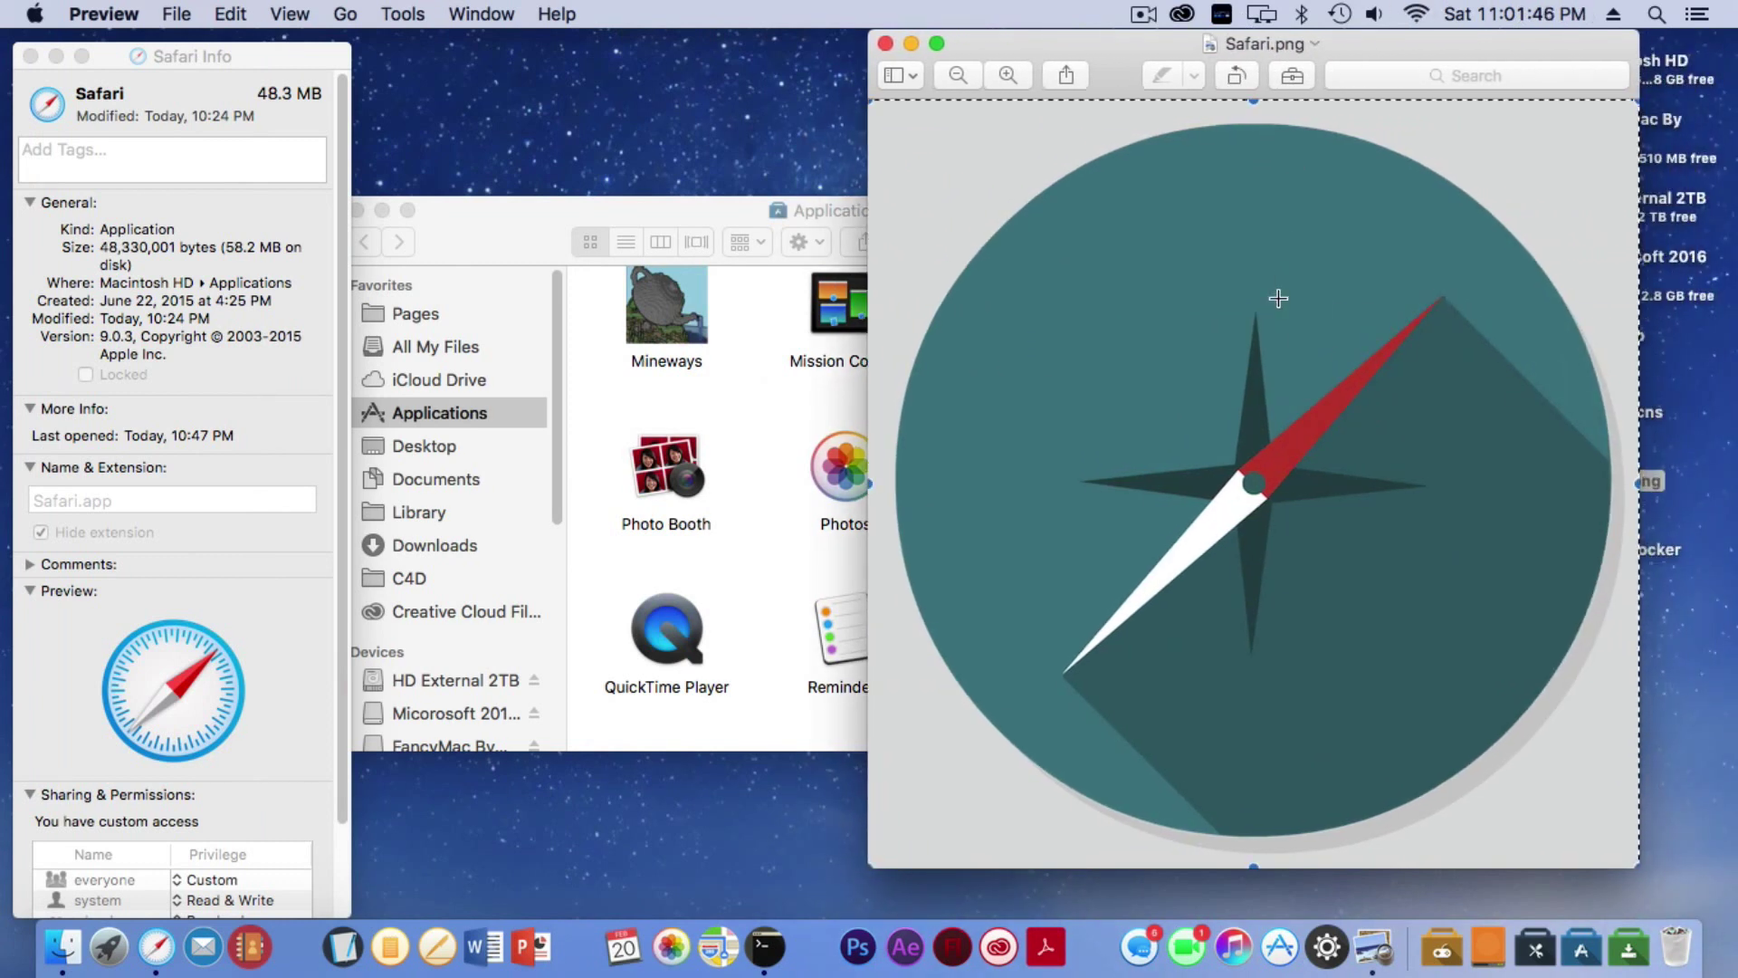
key("super+c")
- Paste the flat teal compass as Safari's icon in its Info window, authorising with the password
left_click(885, 43)
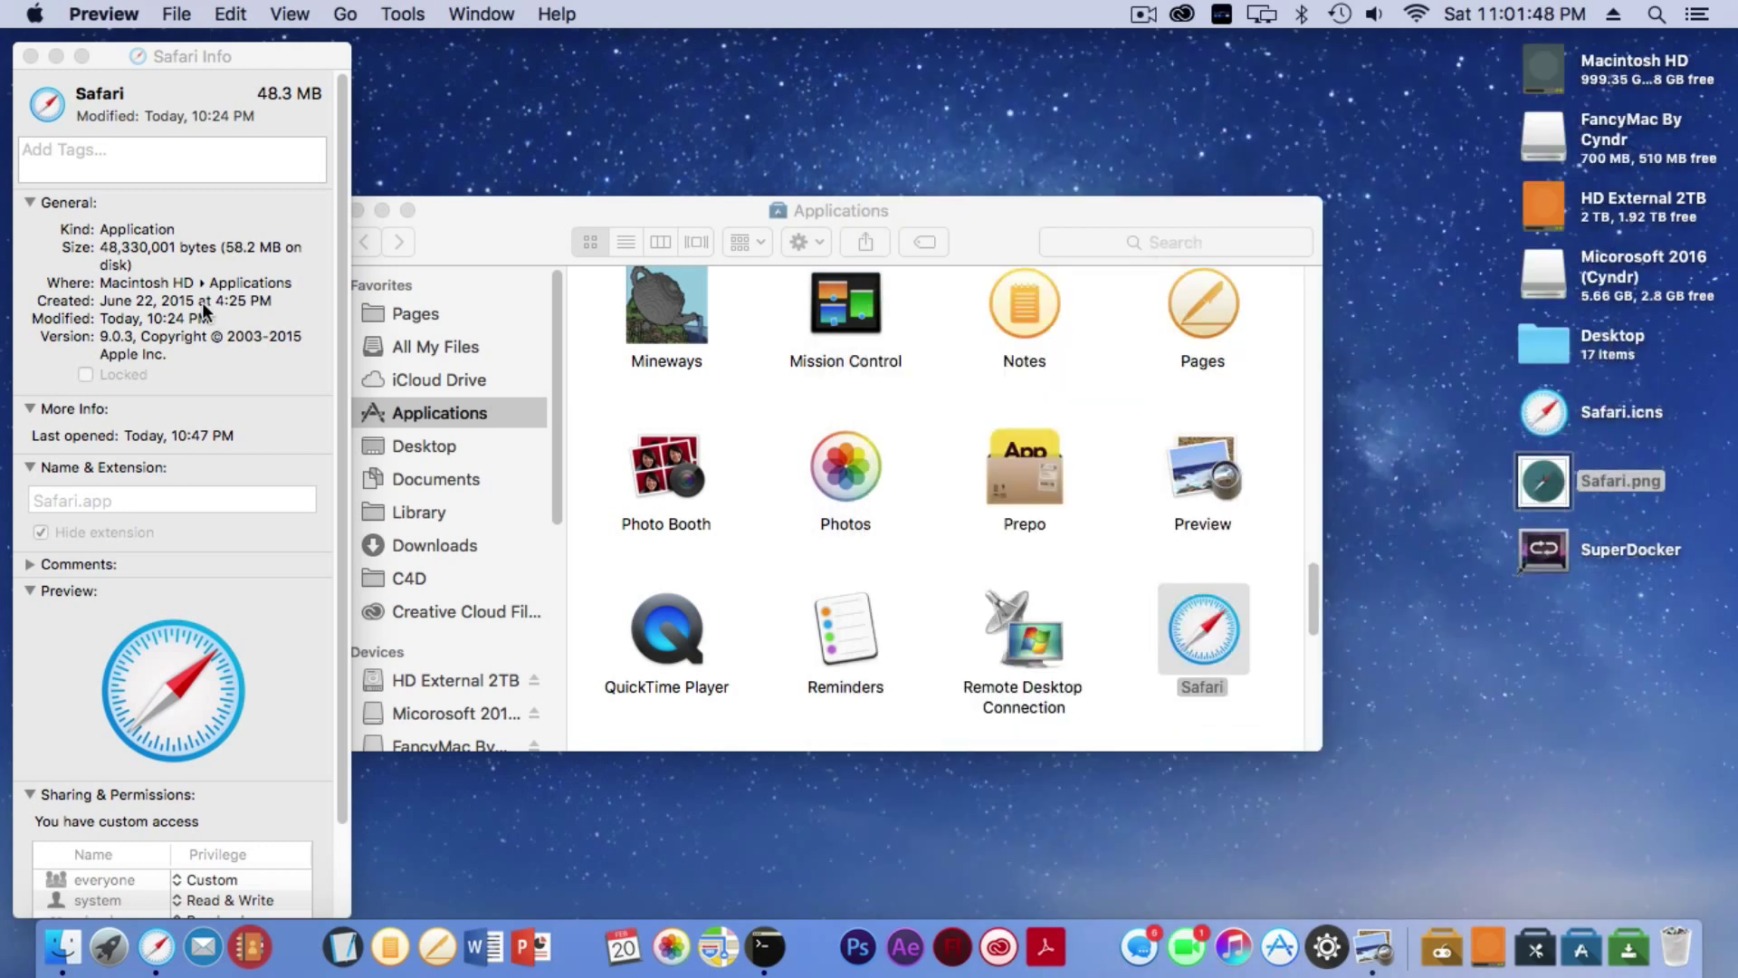
left_click(53, 101)
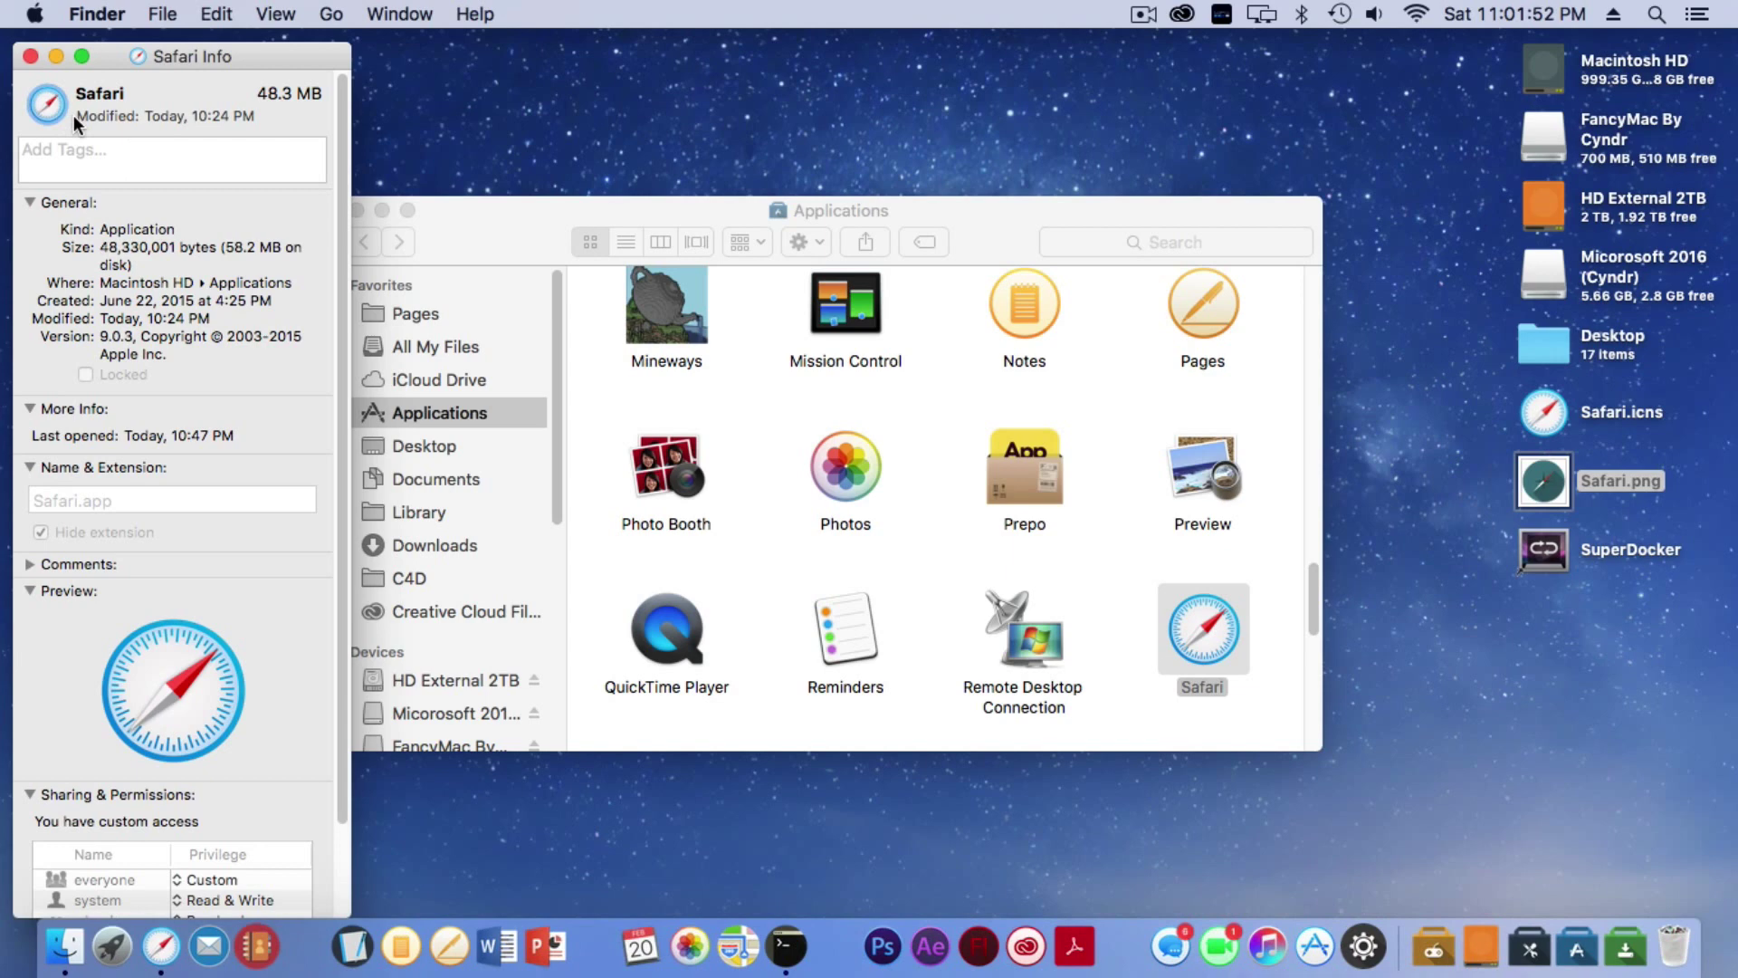
key("super+v")
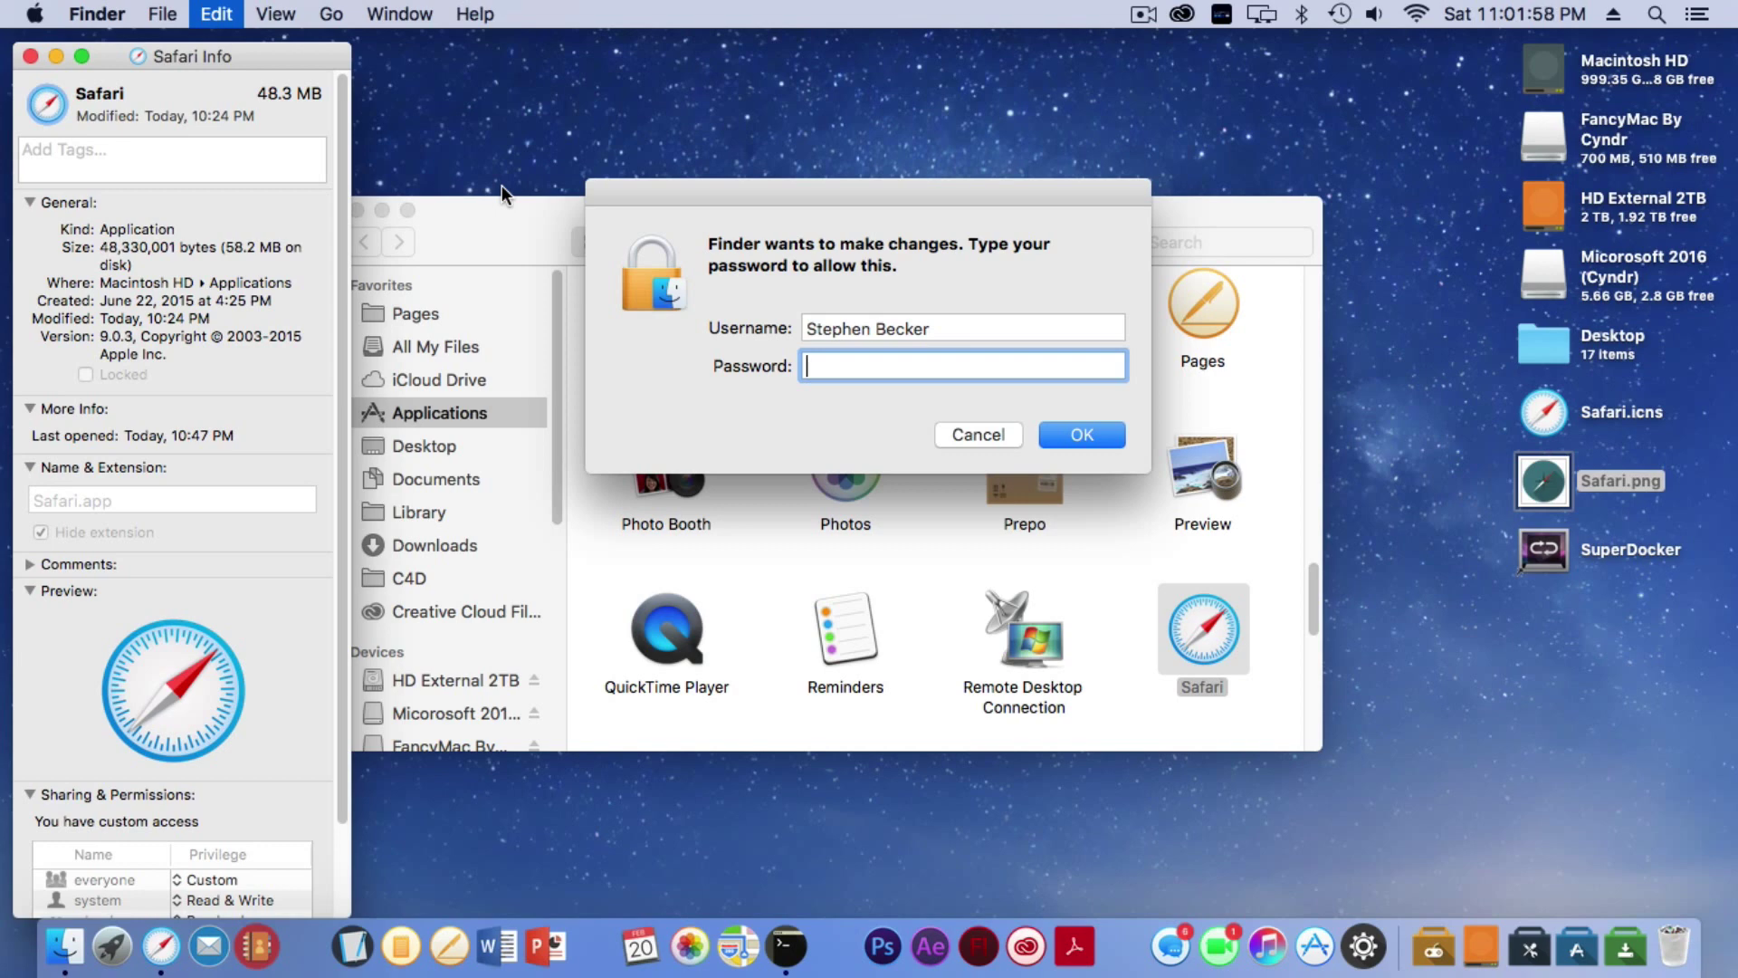
key("Return")
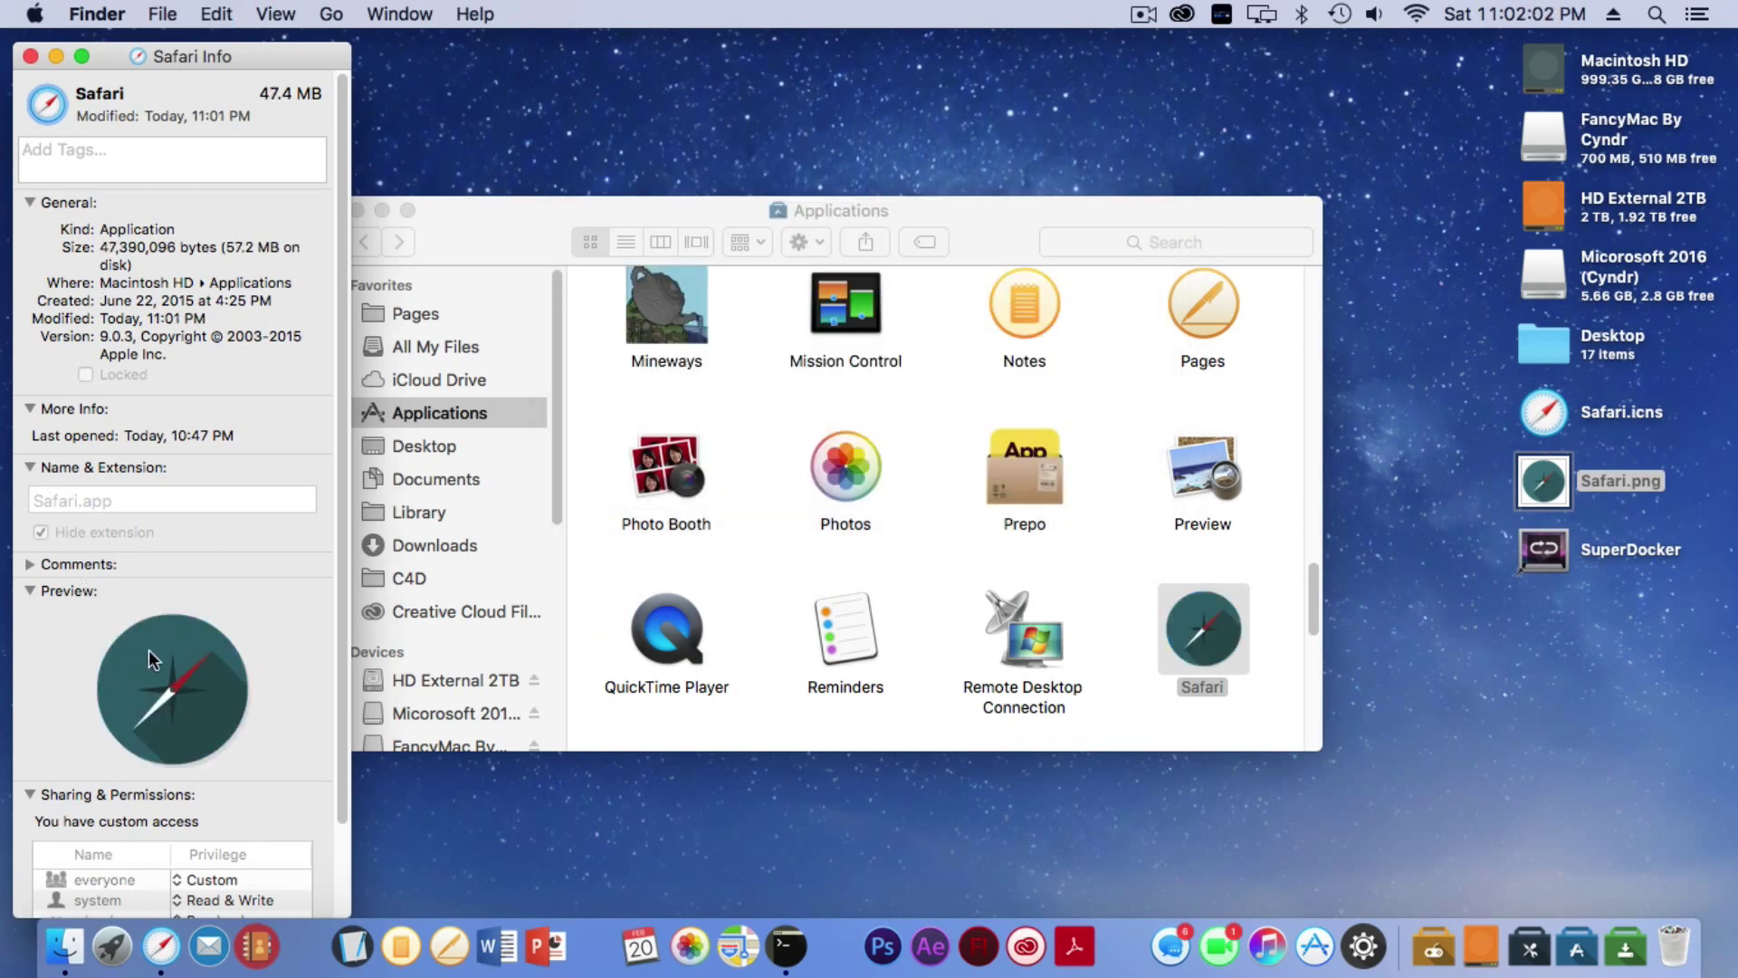
- Quit and relaunch Safari from the Dock to refresh its icon, then force-quit it
right_click(161, 946)
left_click(175, 874)
left_click(176, 932)
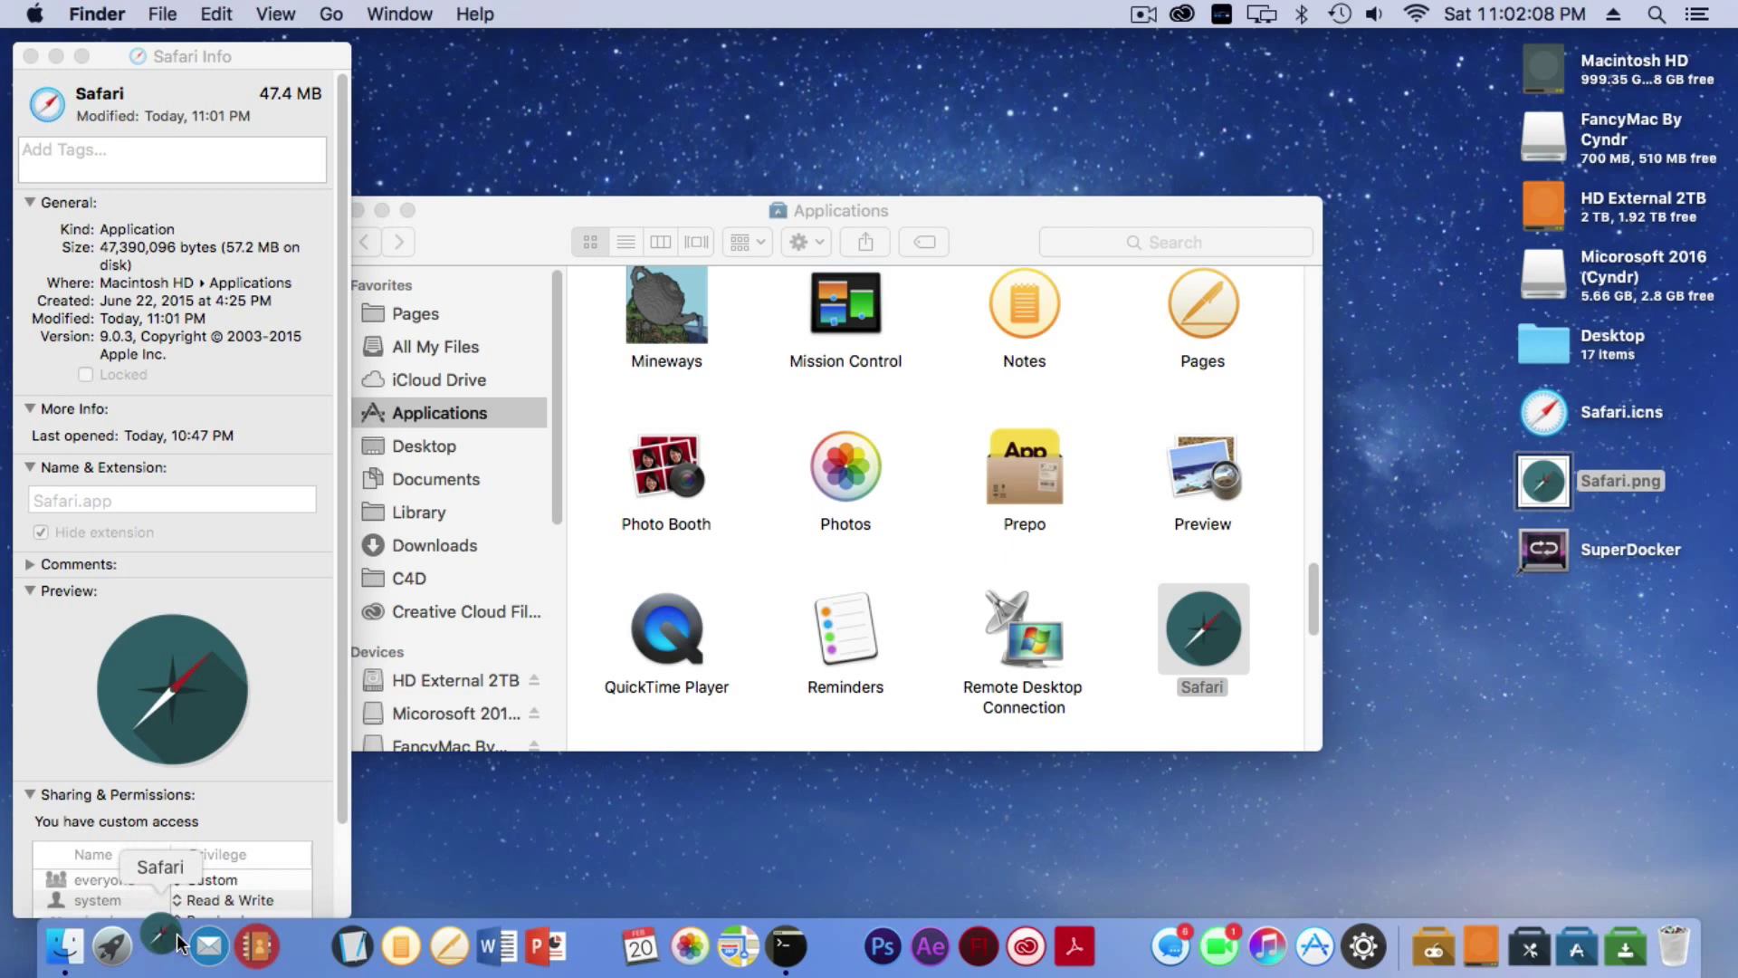
right_click(177, 932)
left_click(210, 861)
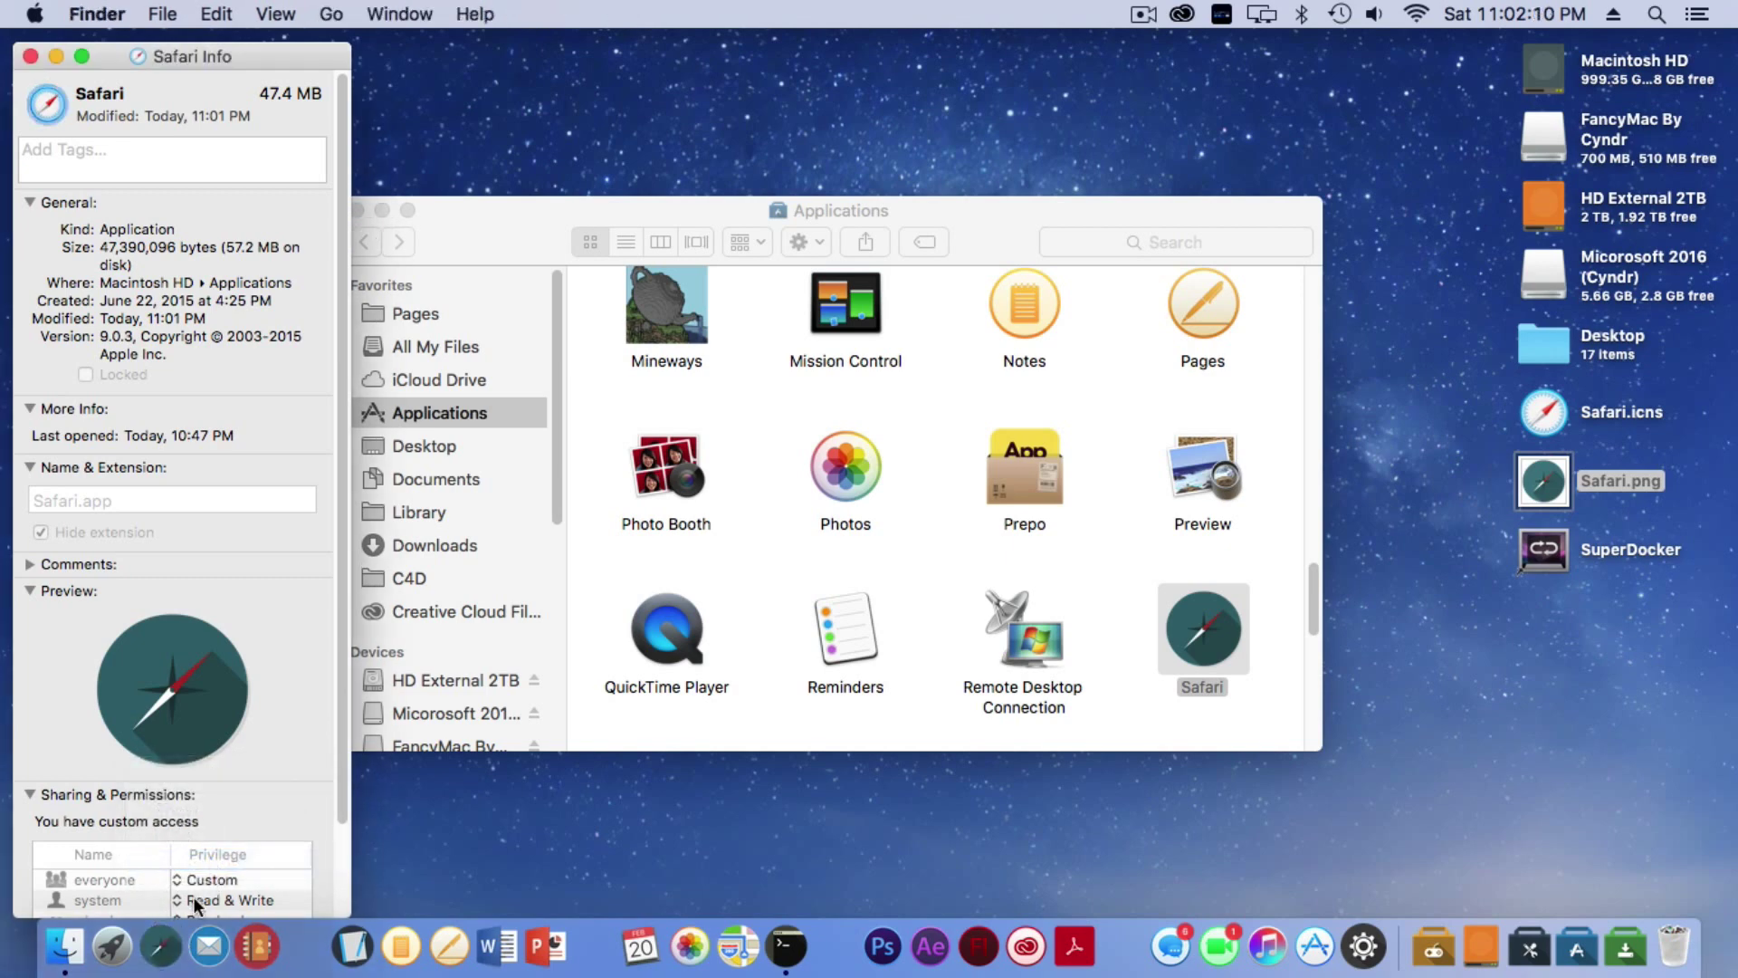
- Restore Safari's original blue compass icon from Safari.icns, authorising with the password
double_click(1545, 418)
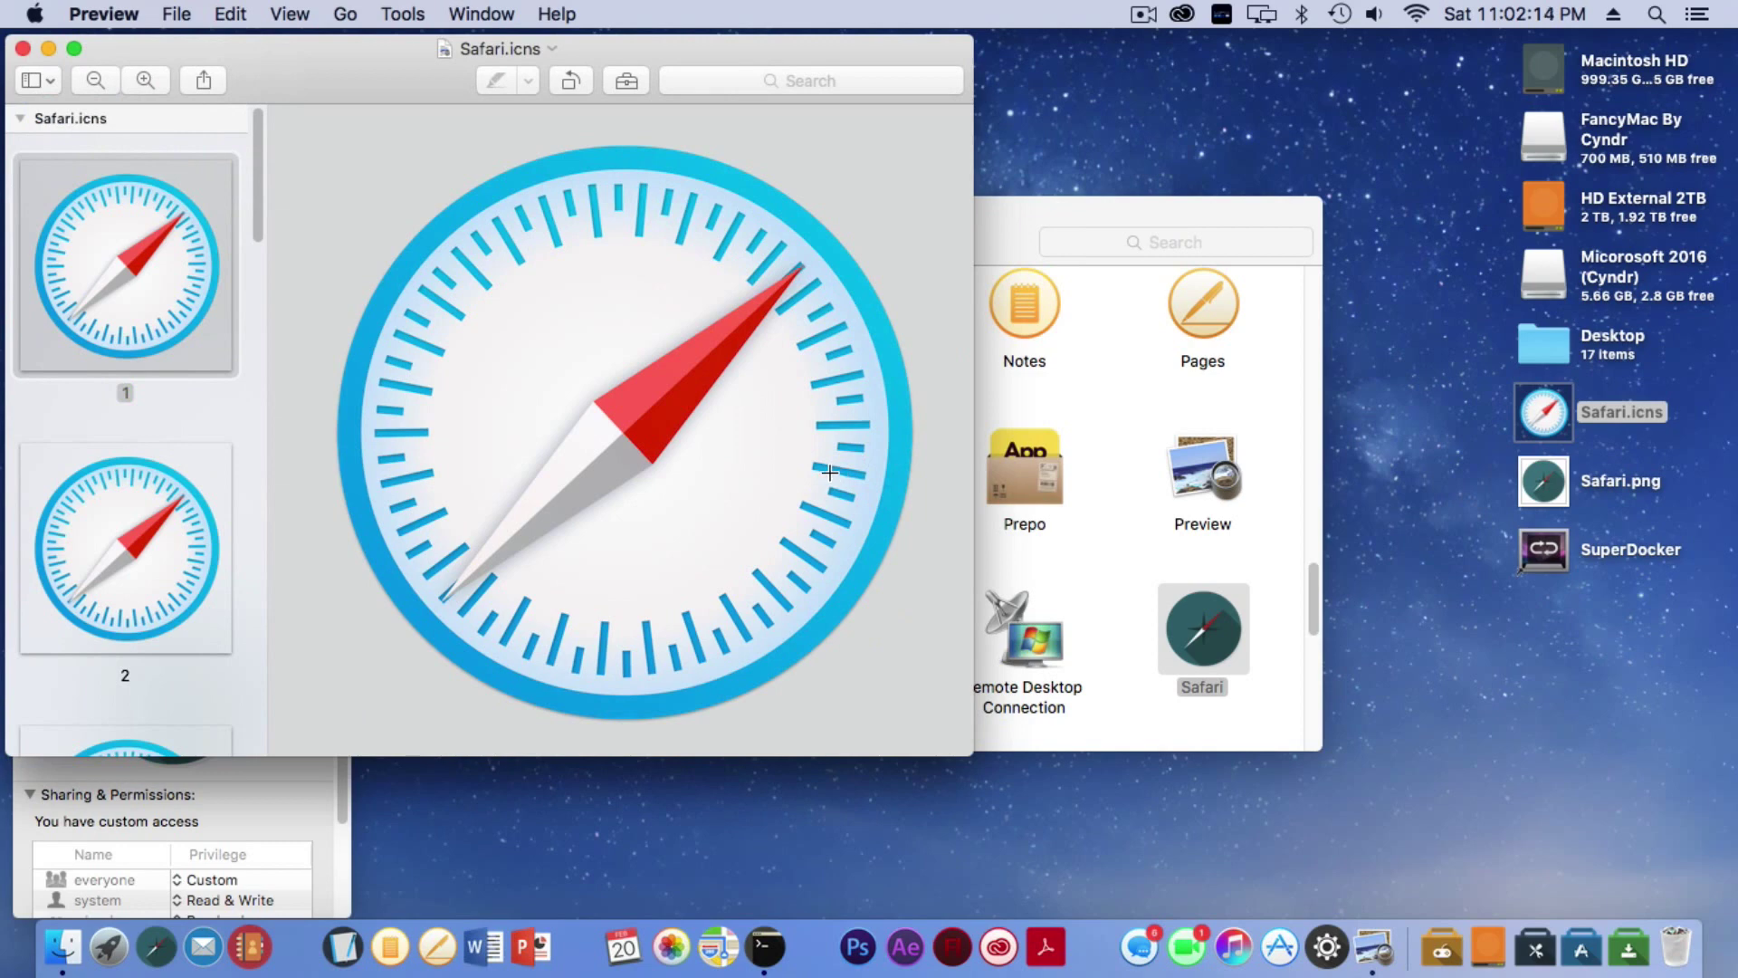
left_click(23, 48)
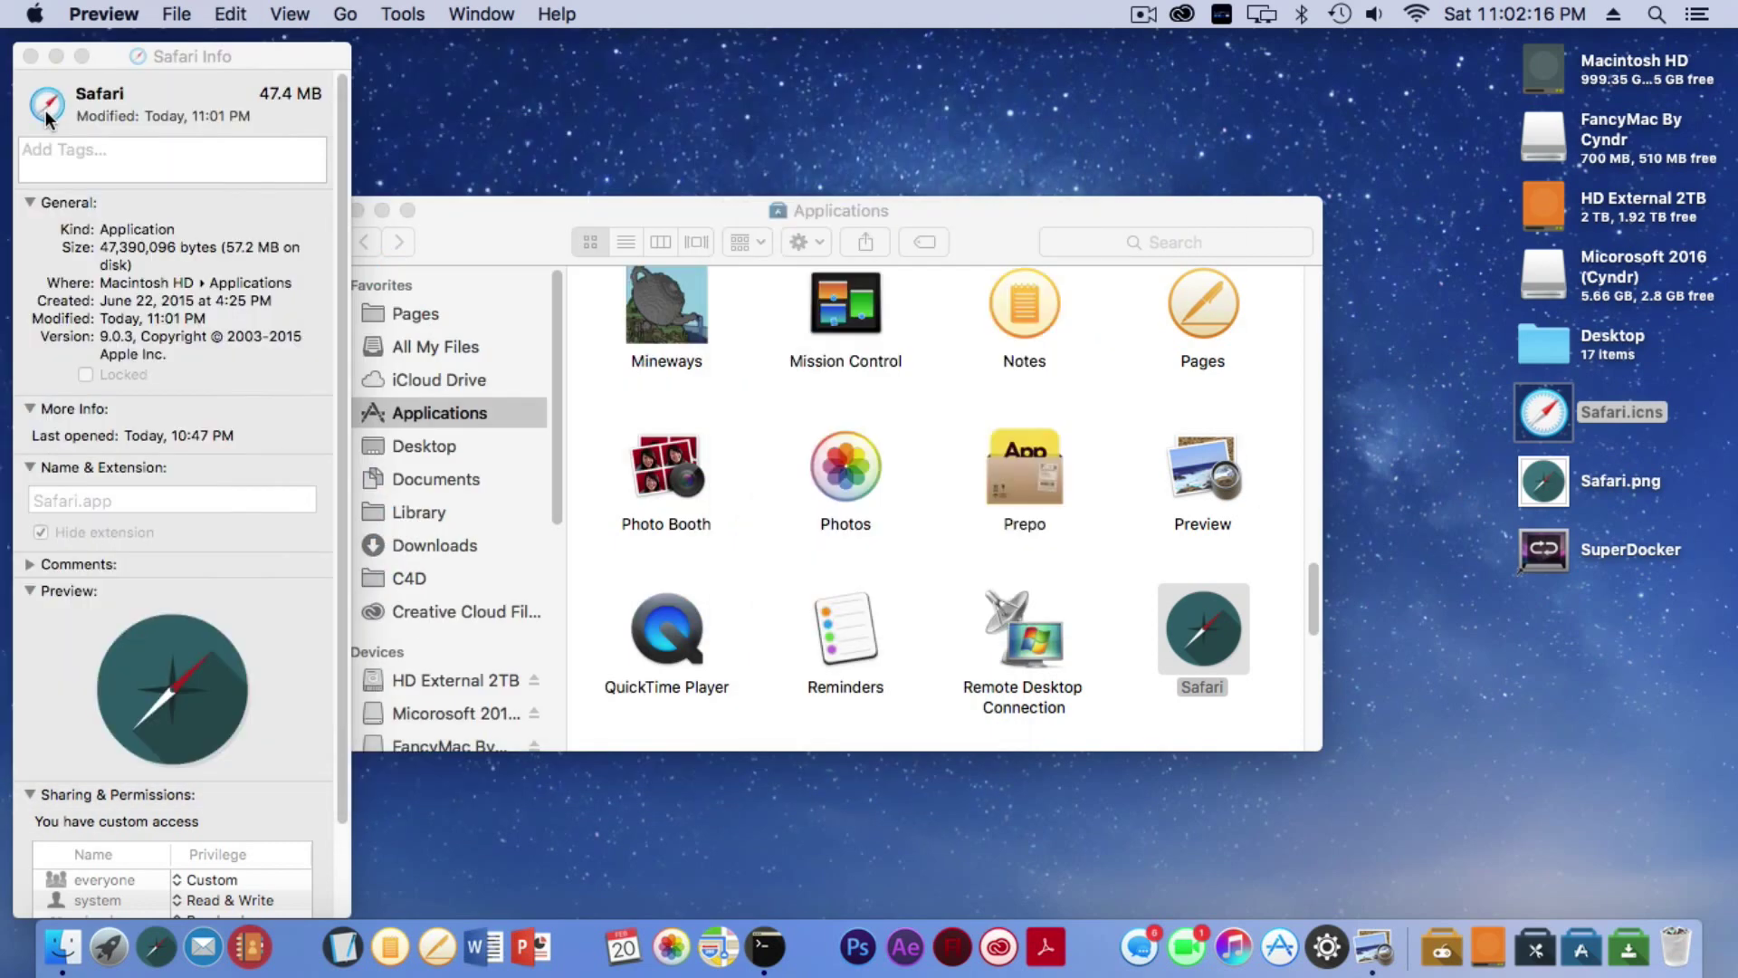
key("super+v")
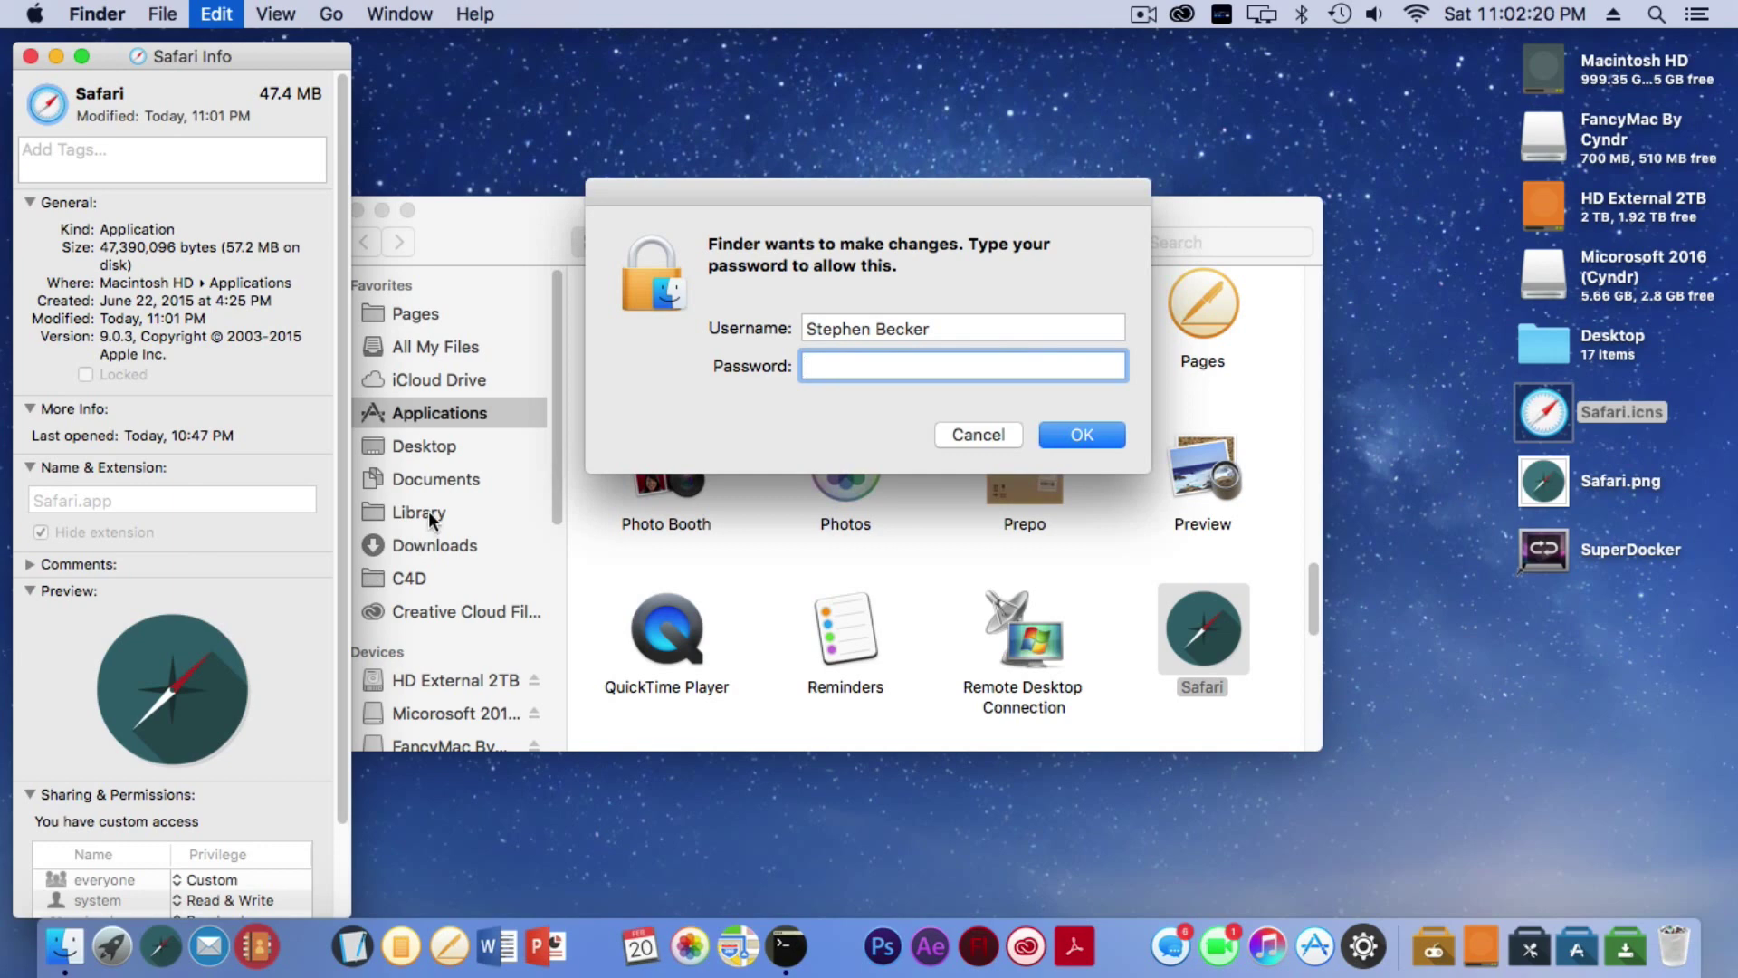
key("Return")
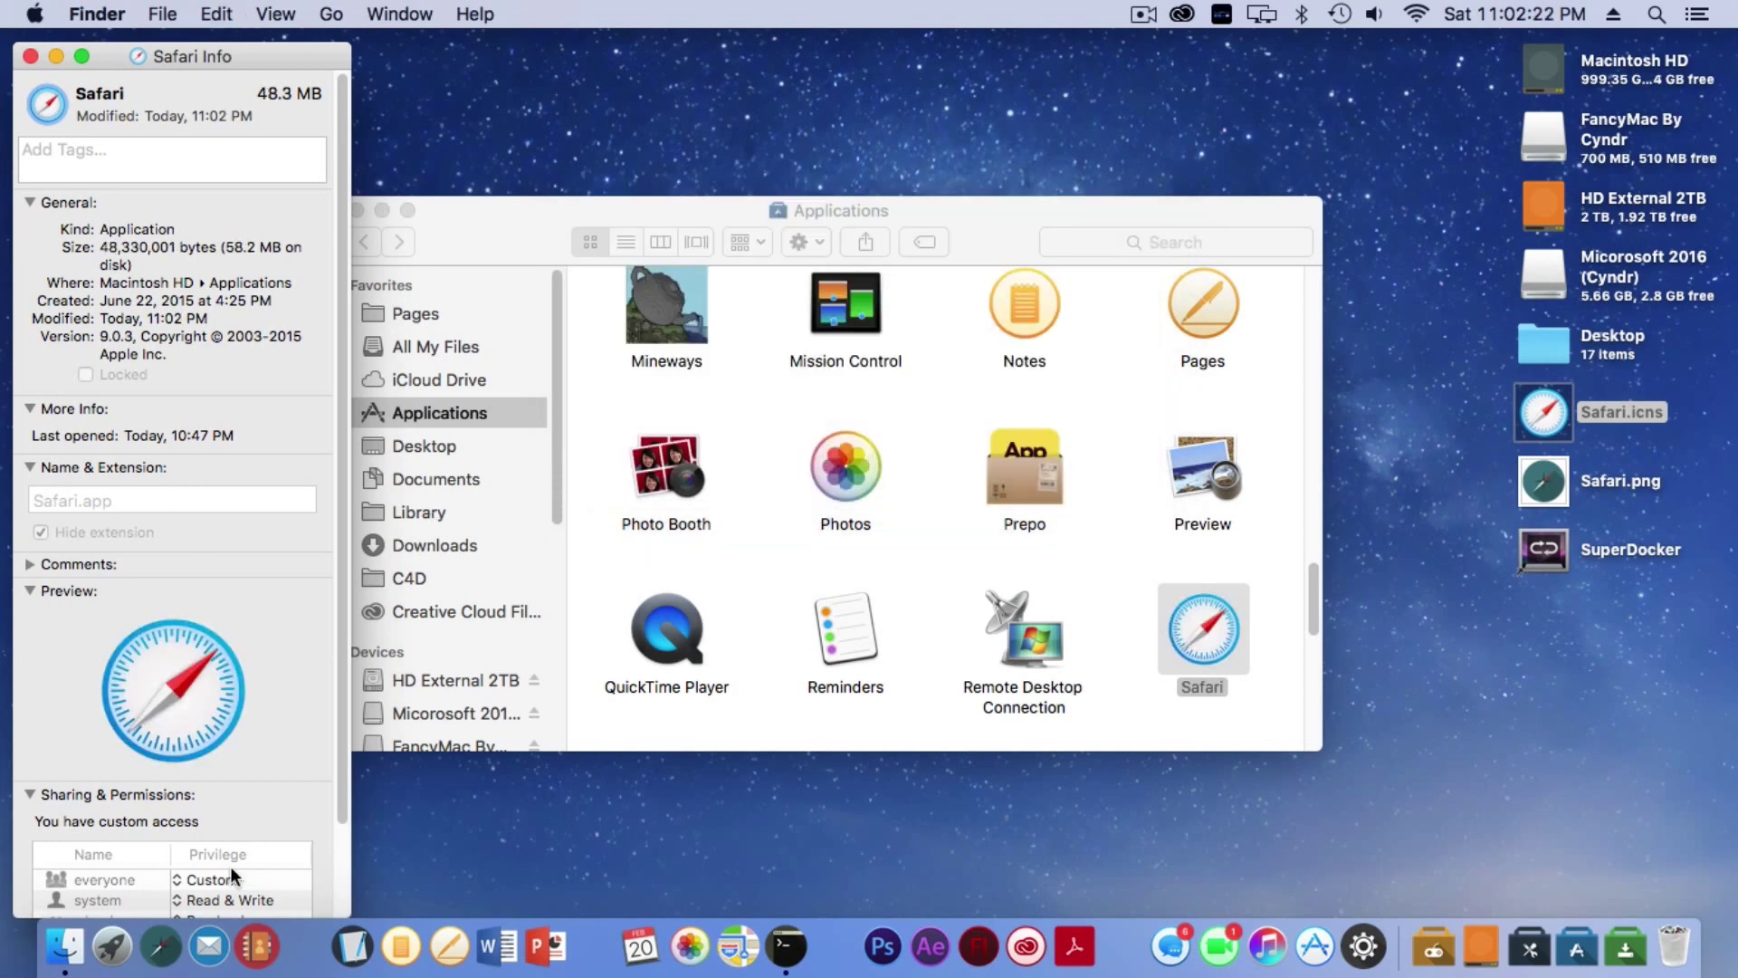
- Clear the mistaken pasted line at the Terminal prompt
key("ctrl+Right")
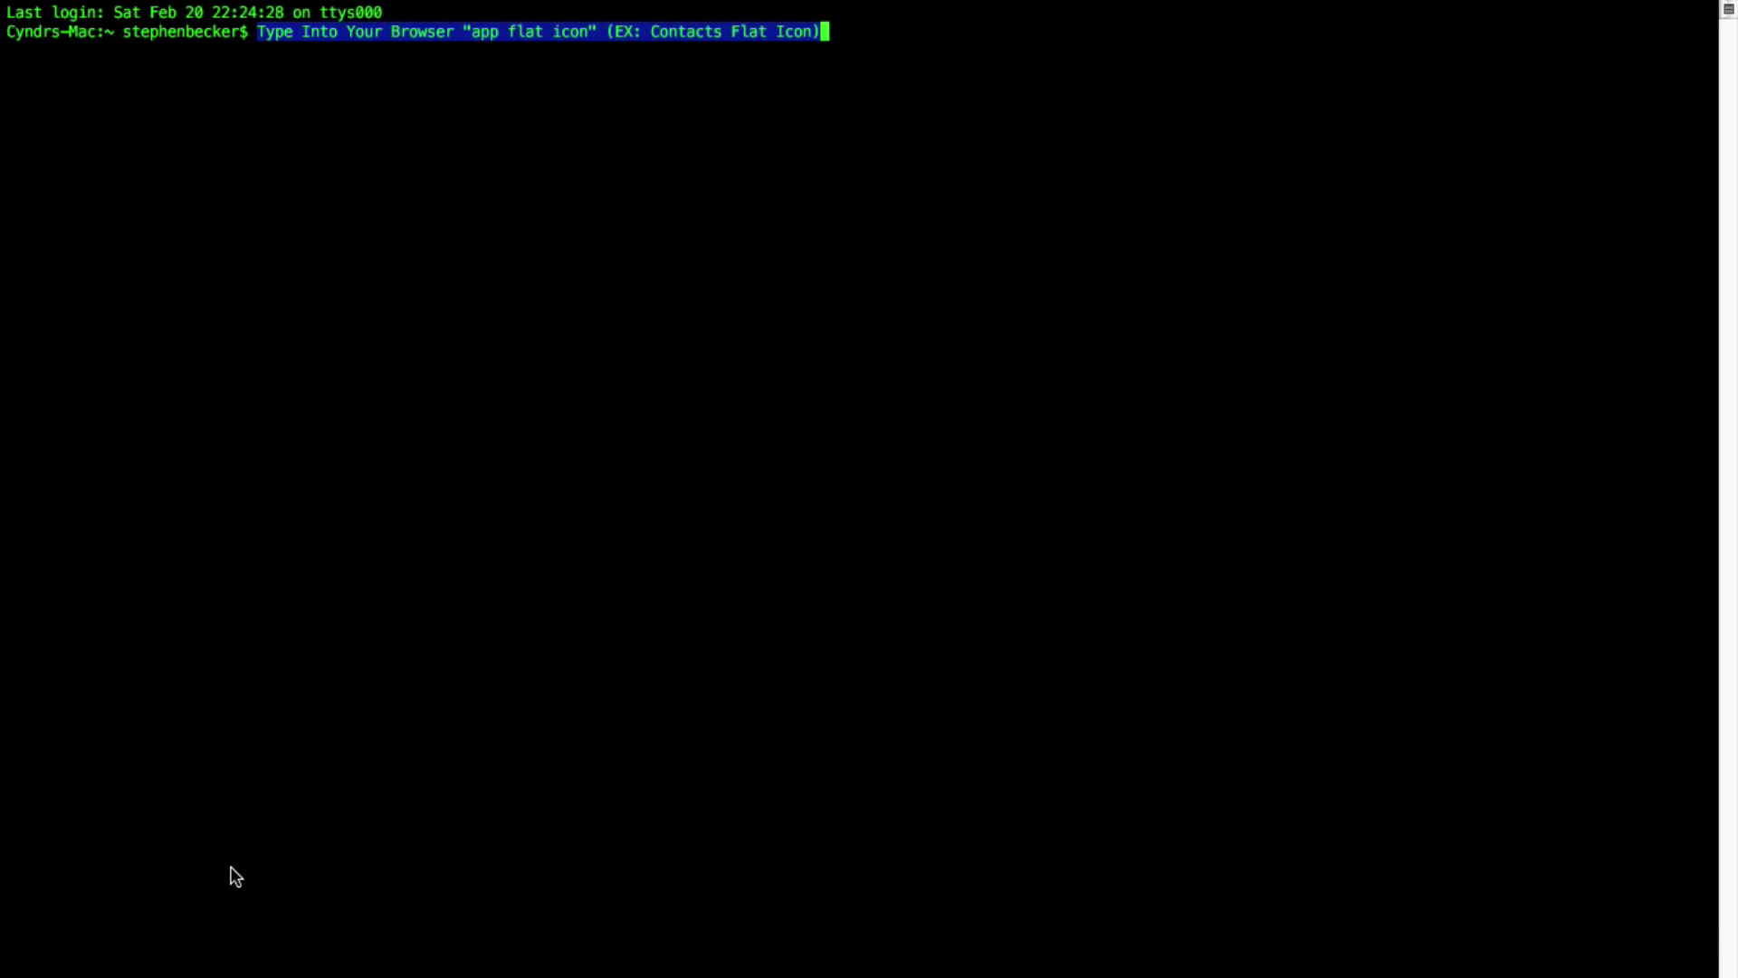
left_click(810, 36)
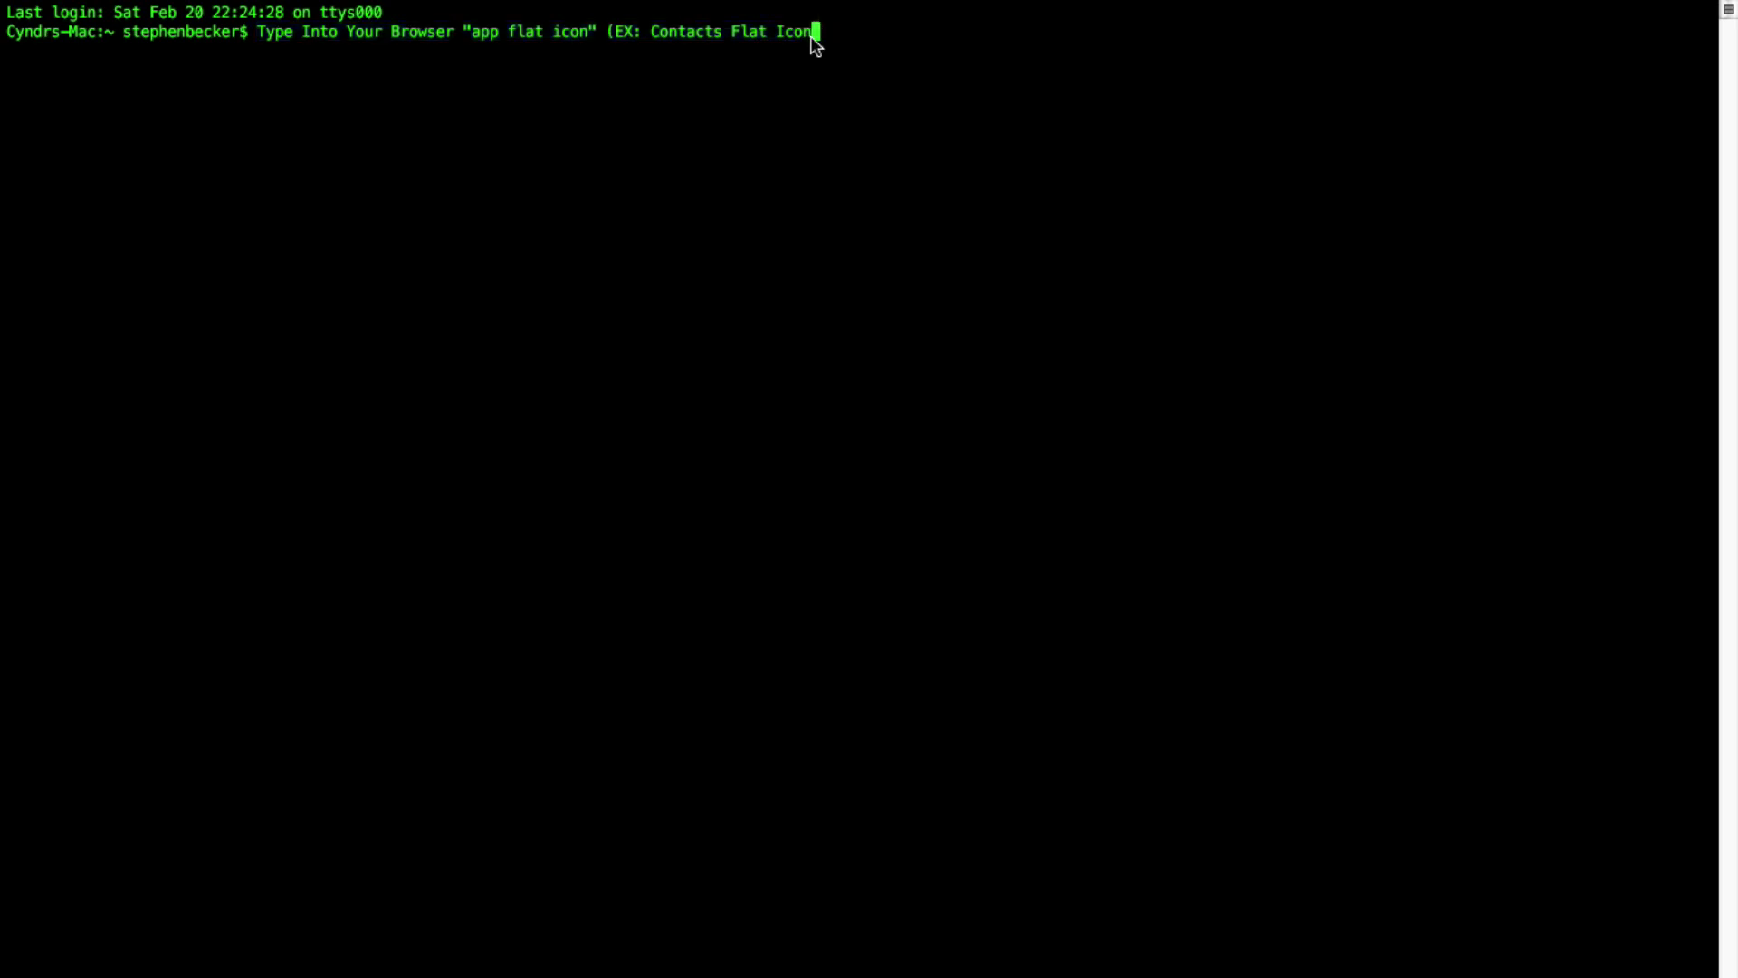
key("BackSpace")
key("BackSpace")
key("BackSpace")
key("BackSpace")
key("BackSpace")
key("BackSpace")
key("BackSpace")
key("BackSpace")
key("BackSpace")
key("BackSpace")
key("Return")
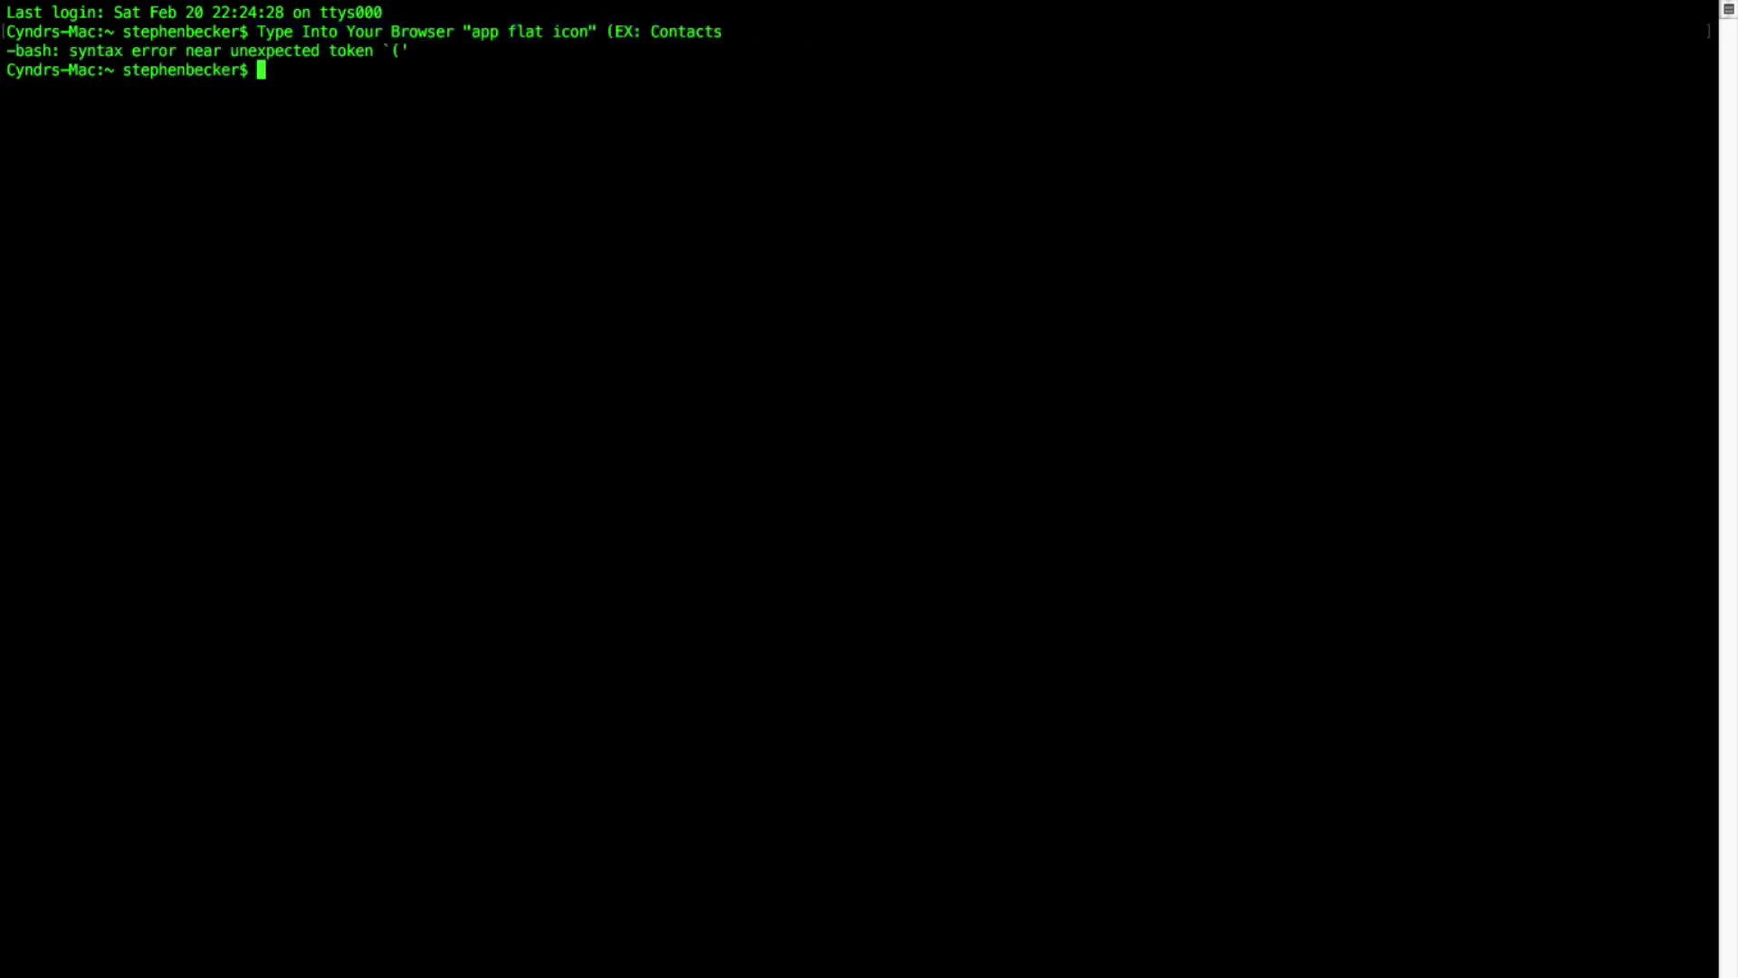
- Run killall Dock in Terminal to restart the Dock, deleting stray characters afterward
key("ctrl+Left")
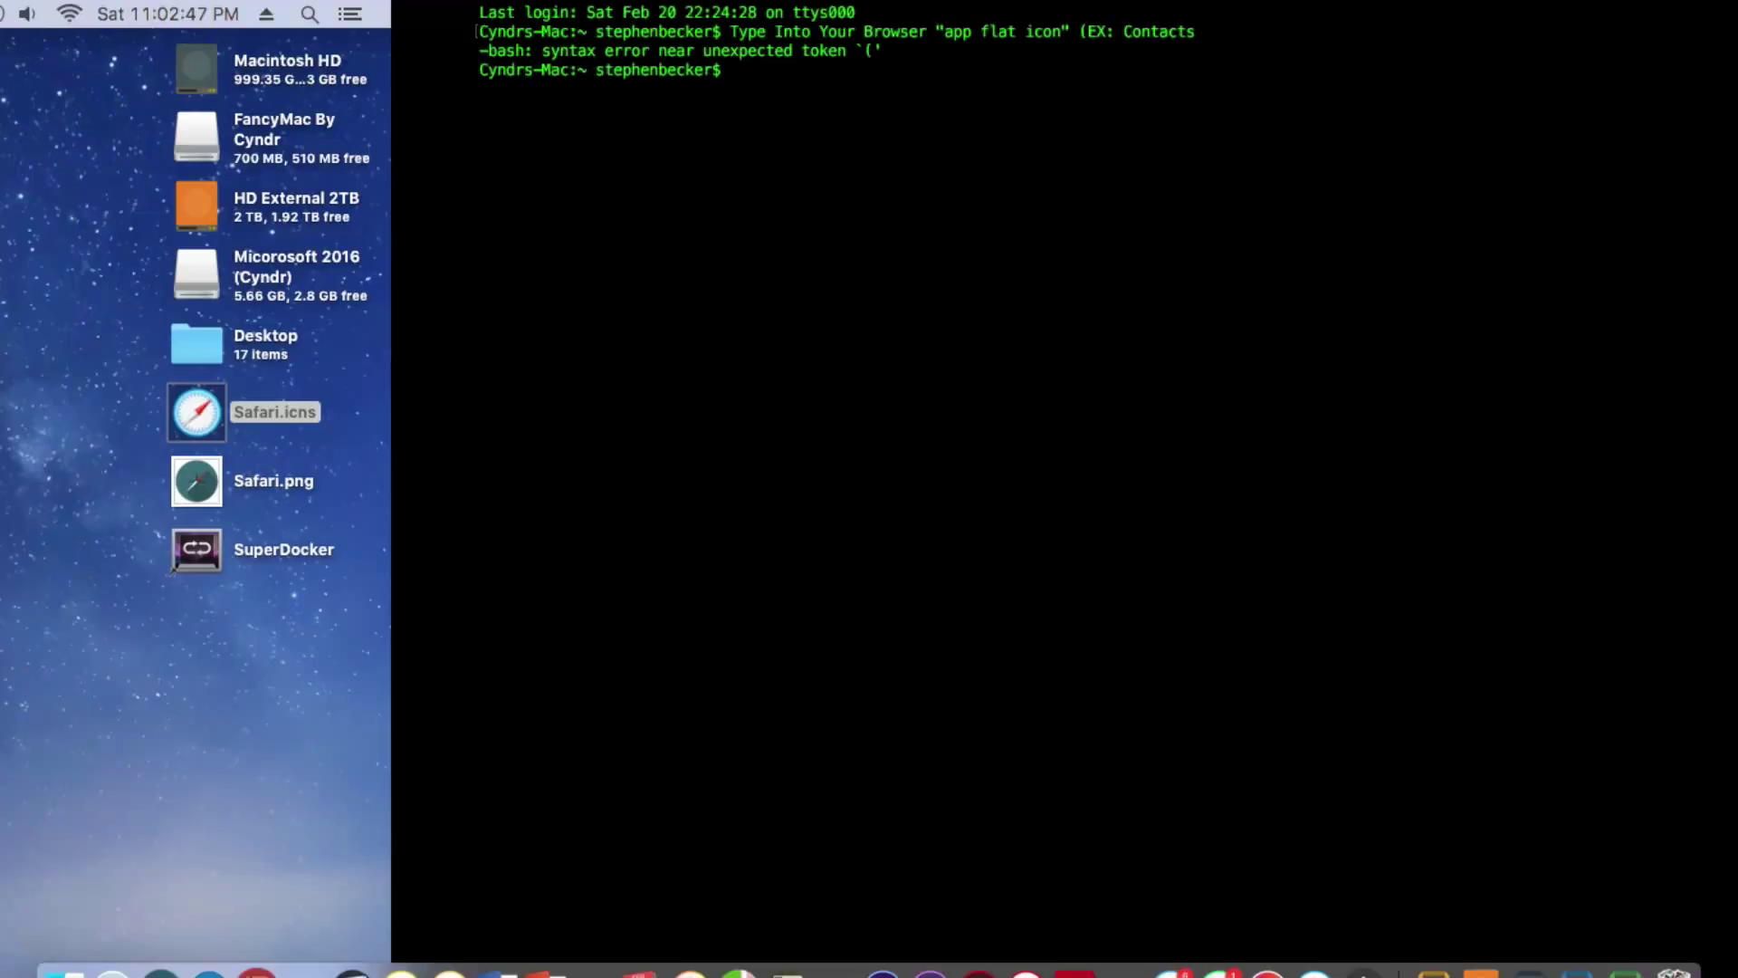
key("ctrl+Right")
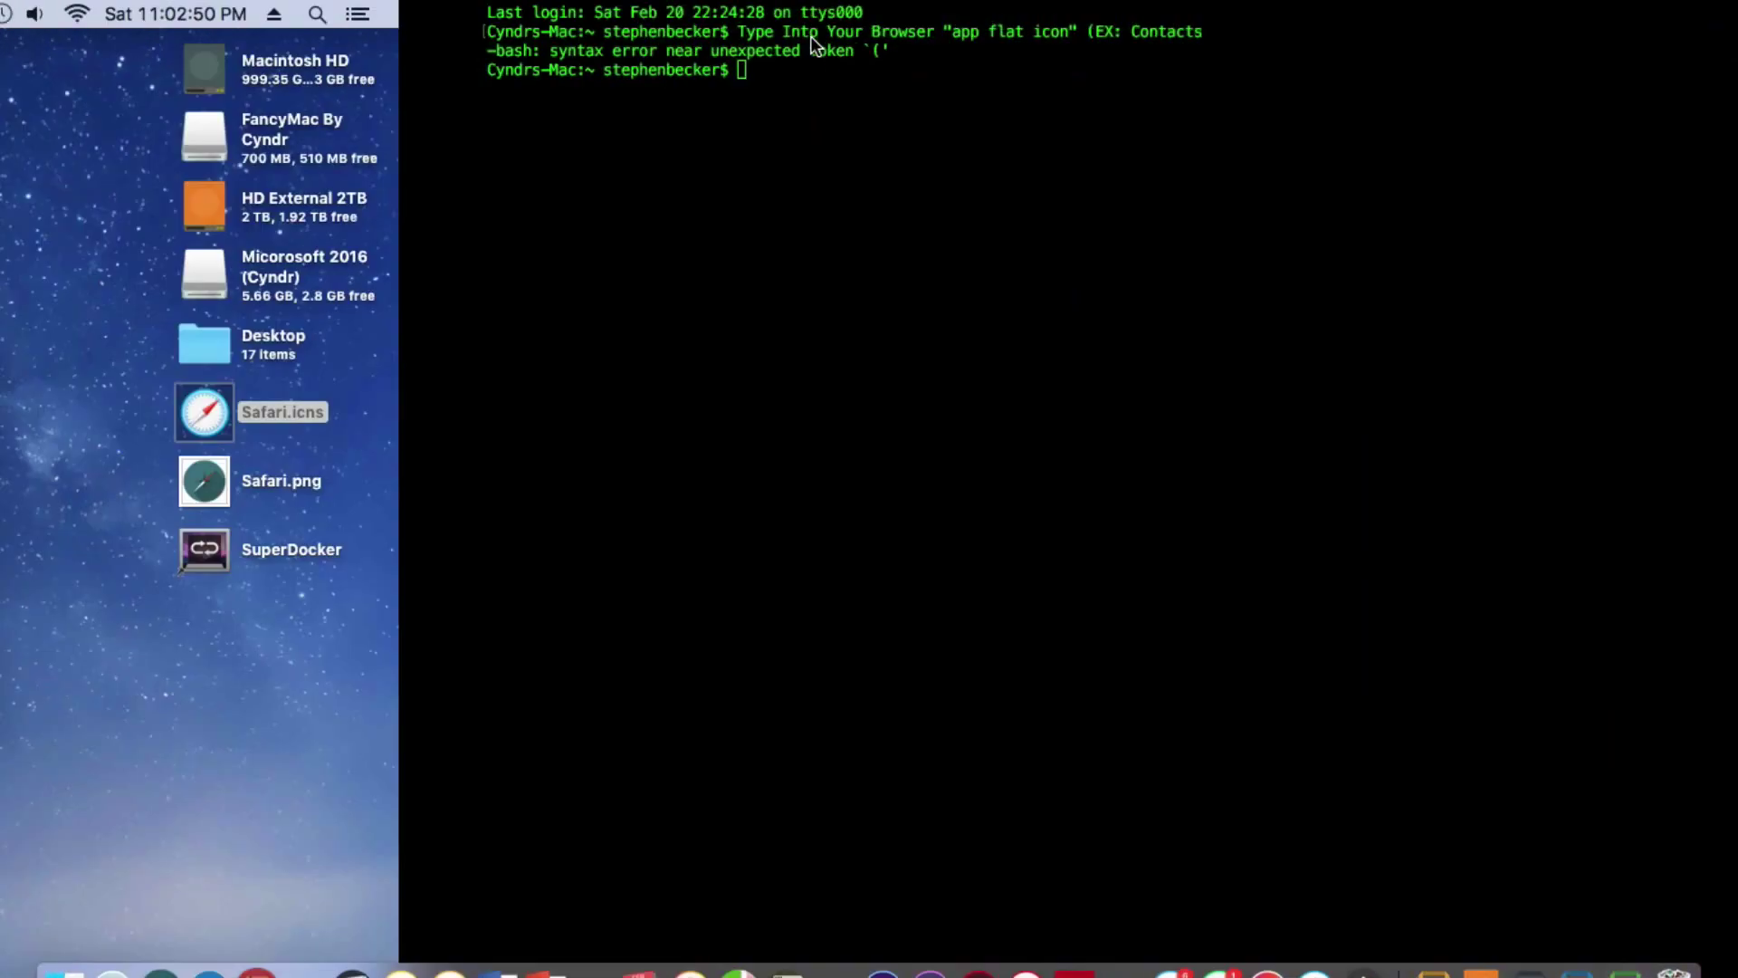
type("killall")
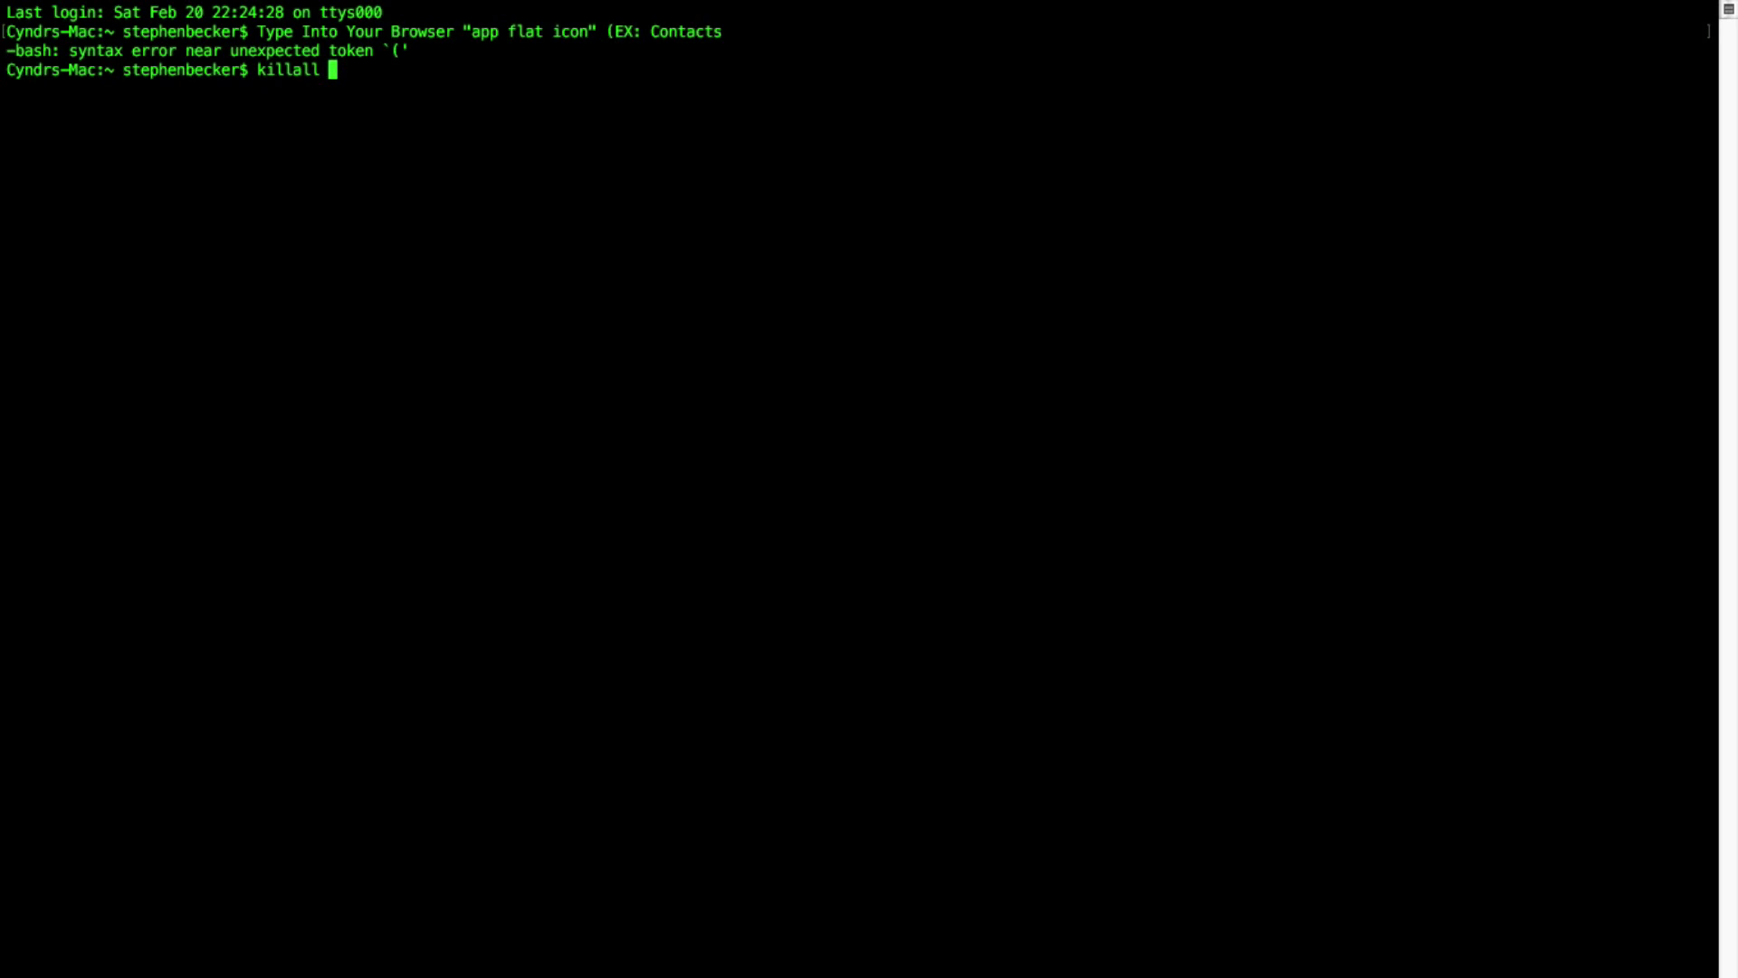
type(" Dock")
key("Return")
type(";5D")
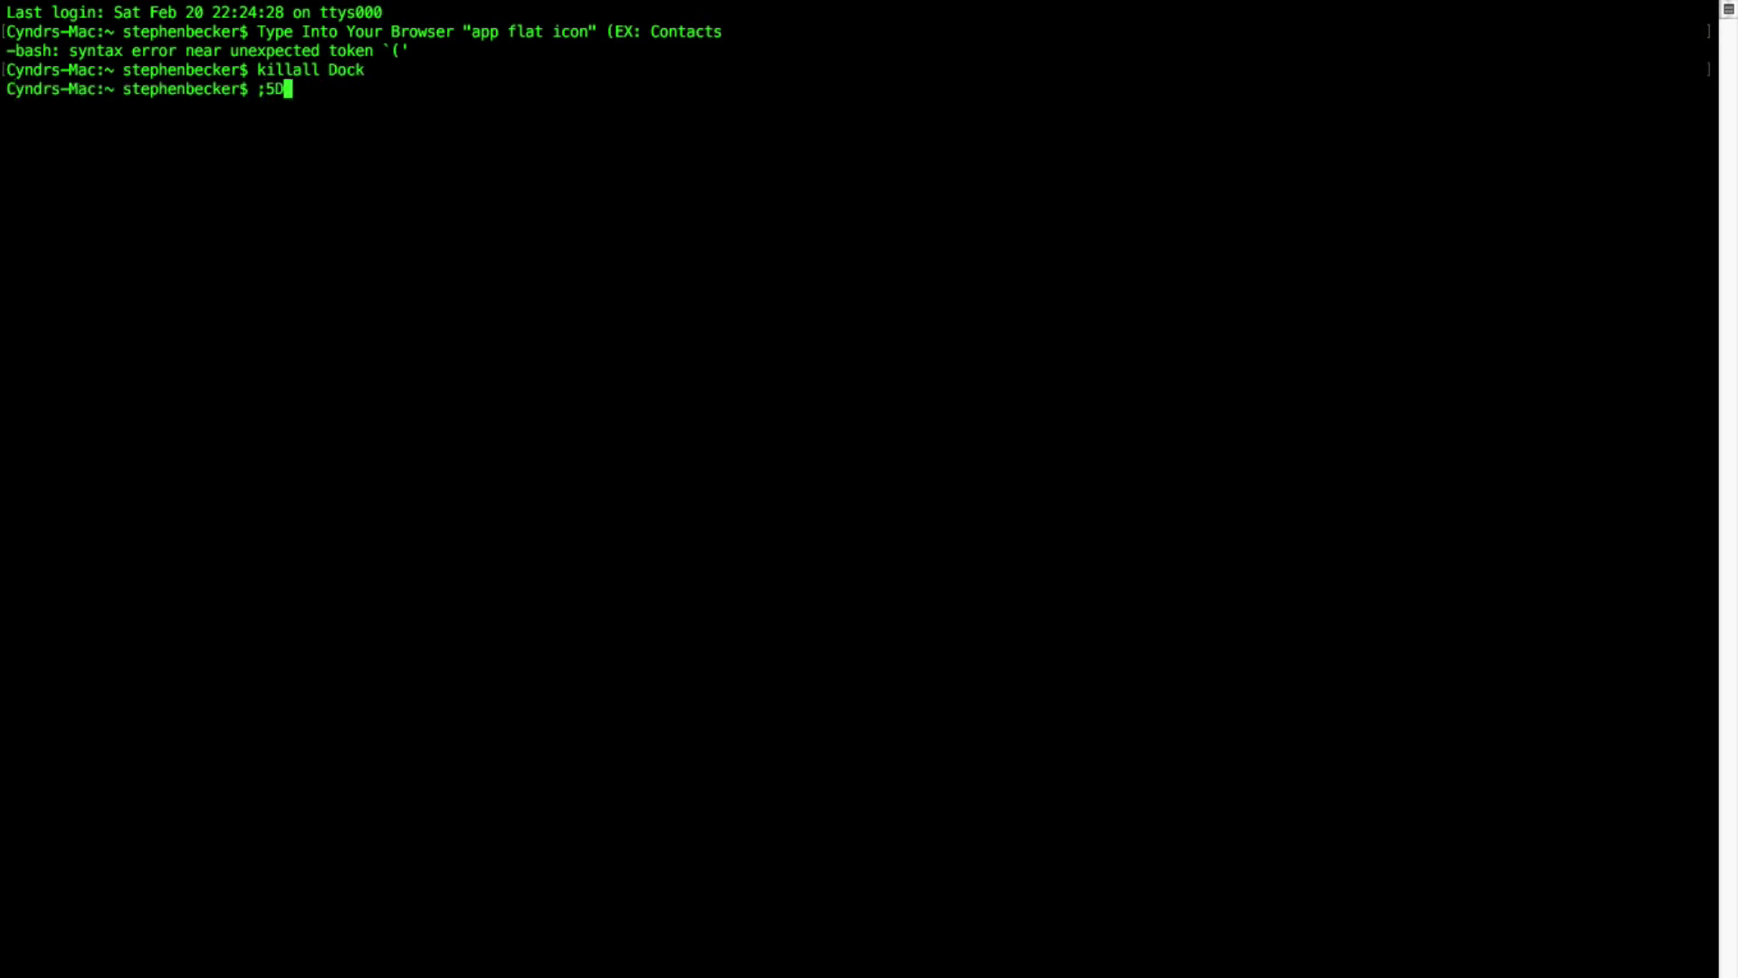
key("BackSpace")
key("BackSpace")
type(";5")
key("BackSpace")
key("BackSpace")
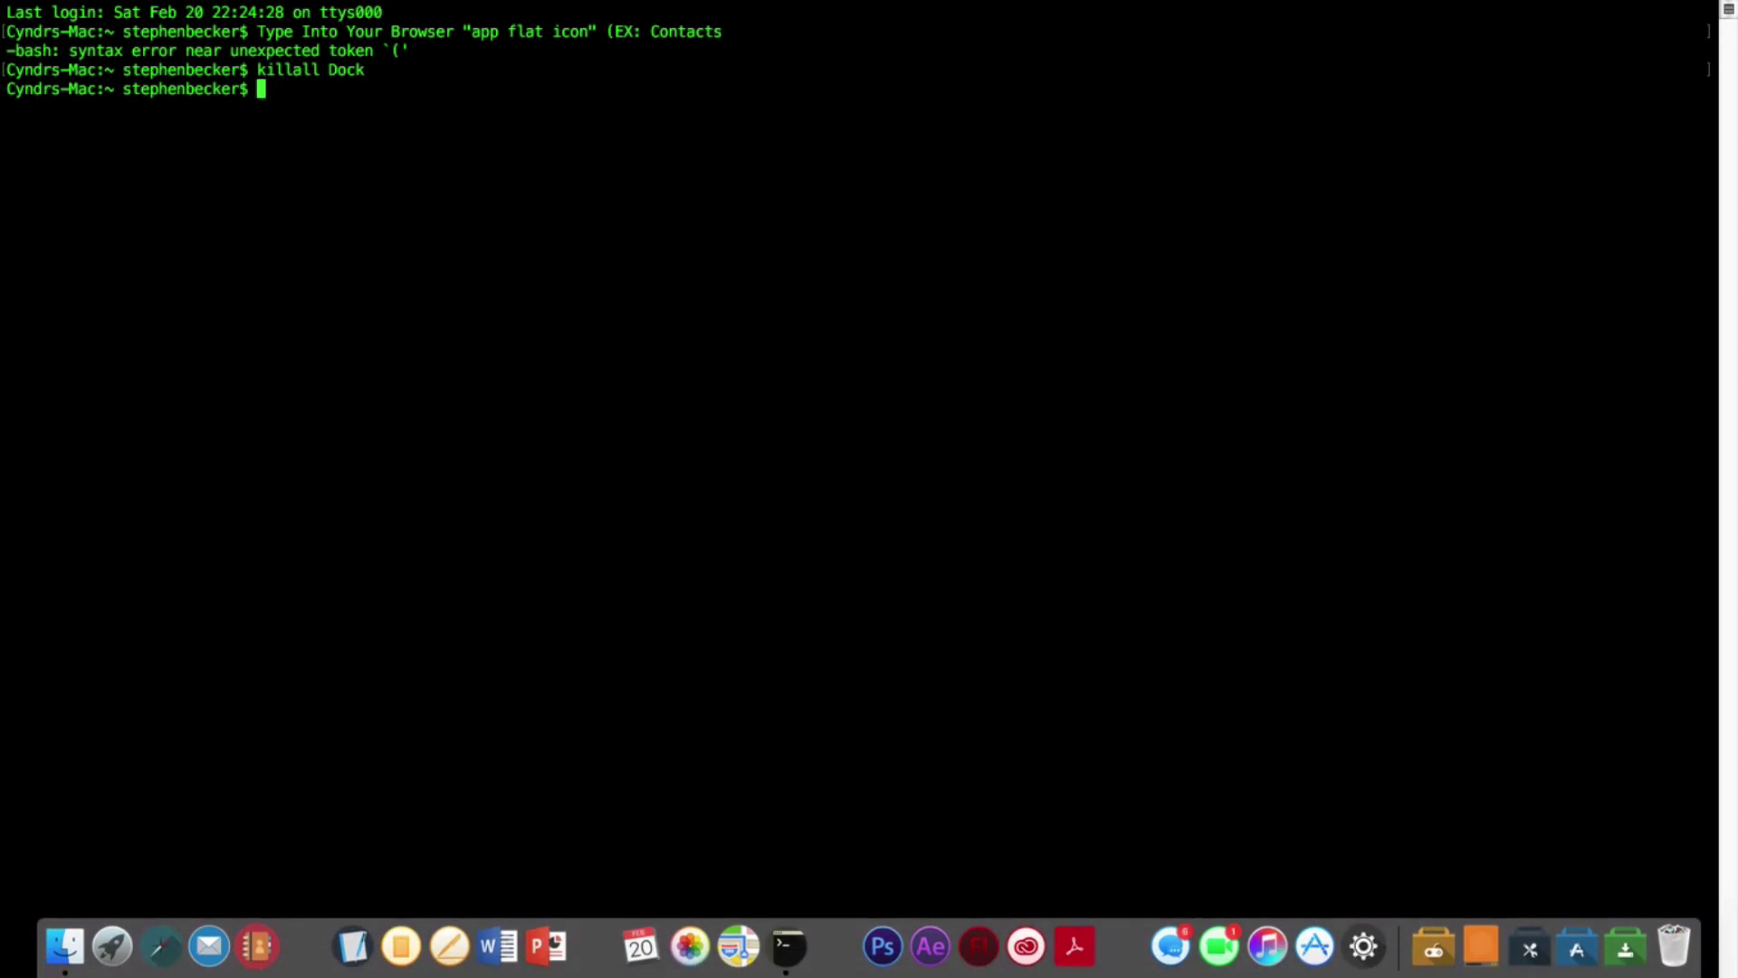
key("ctrl+Left")
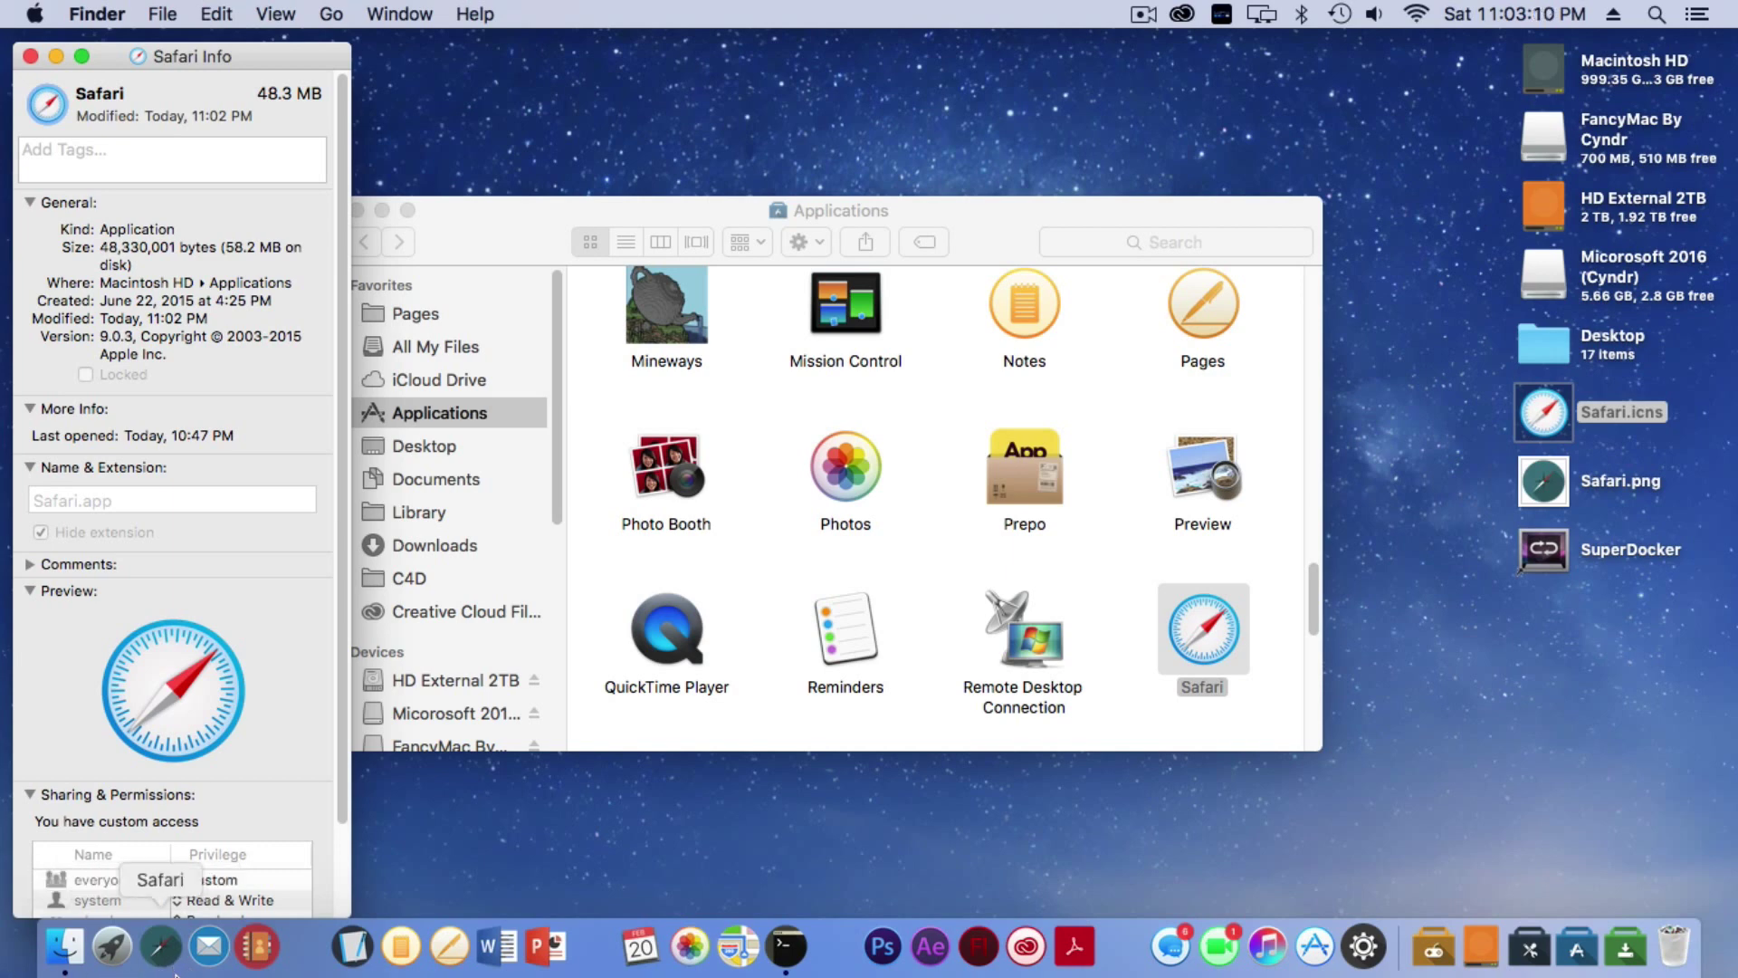
- Launch and force-quit Safari from the Dock, then close the Safari Info window
left_click(166, 927)
right_click(166, 927)
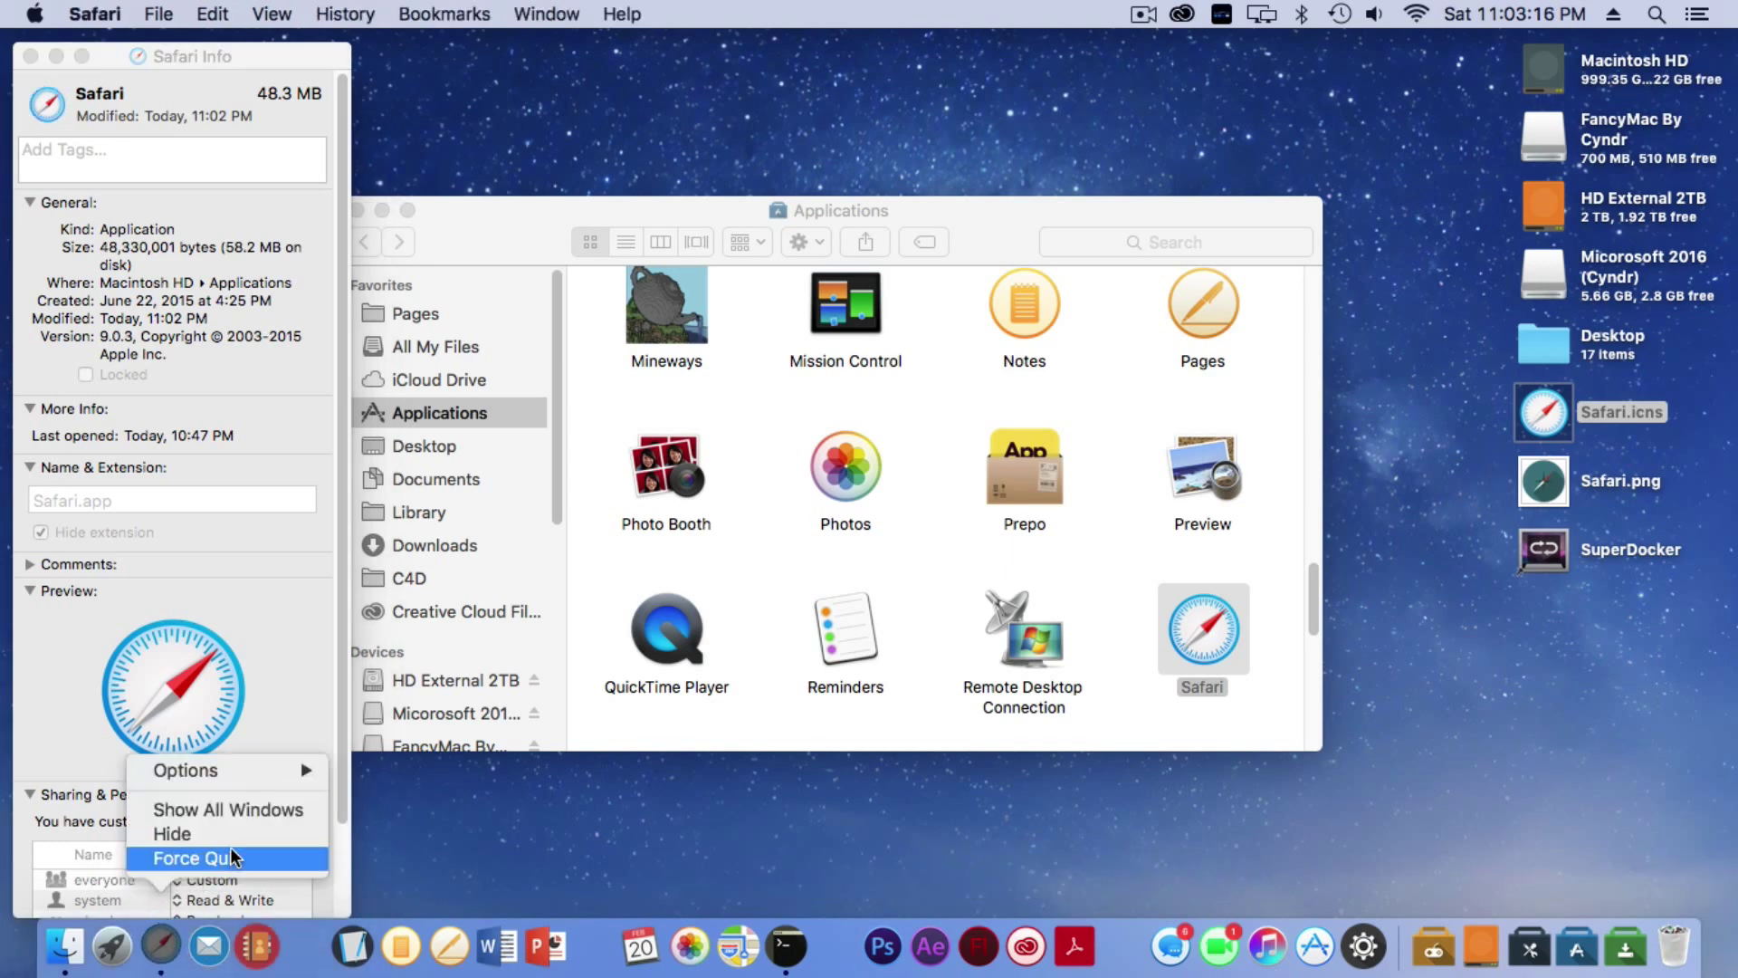
left_click(230, 849)
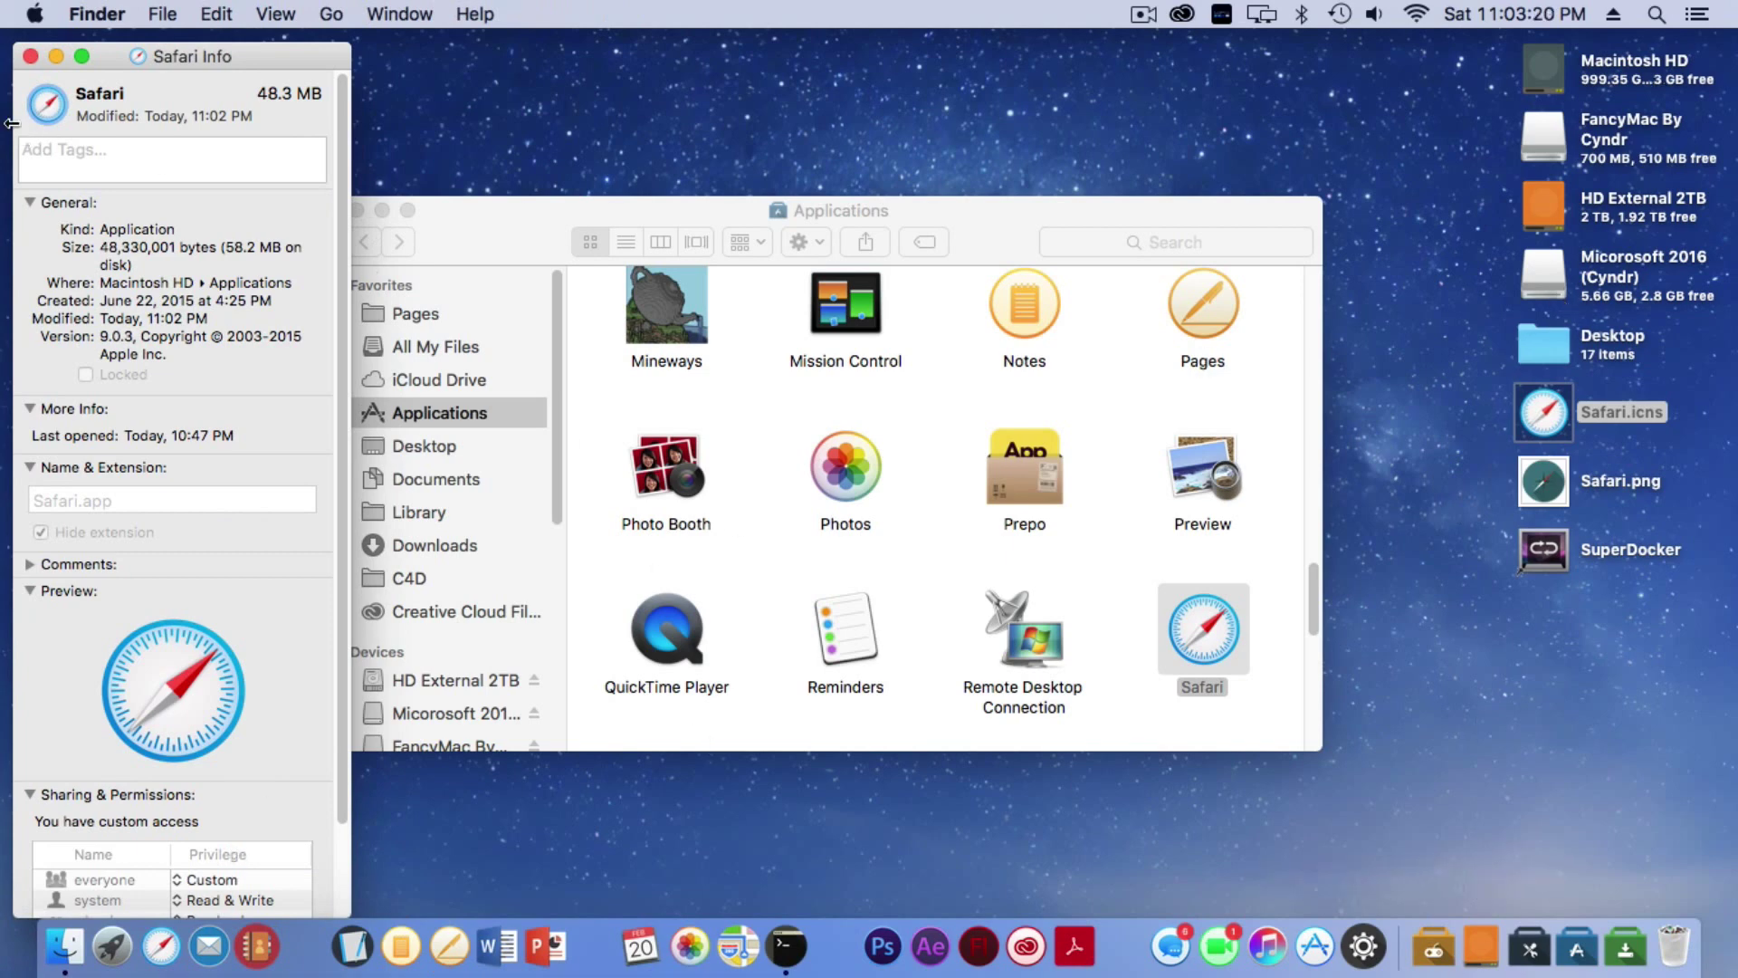
left_click(30, 56)
- Close the Applications window, launch SuperDocker, and drag two blank spacers out of the Dock
left_click(356, 210)
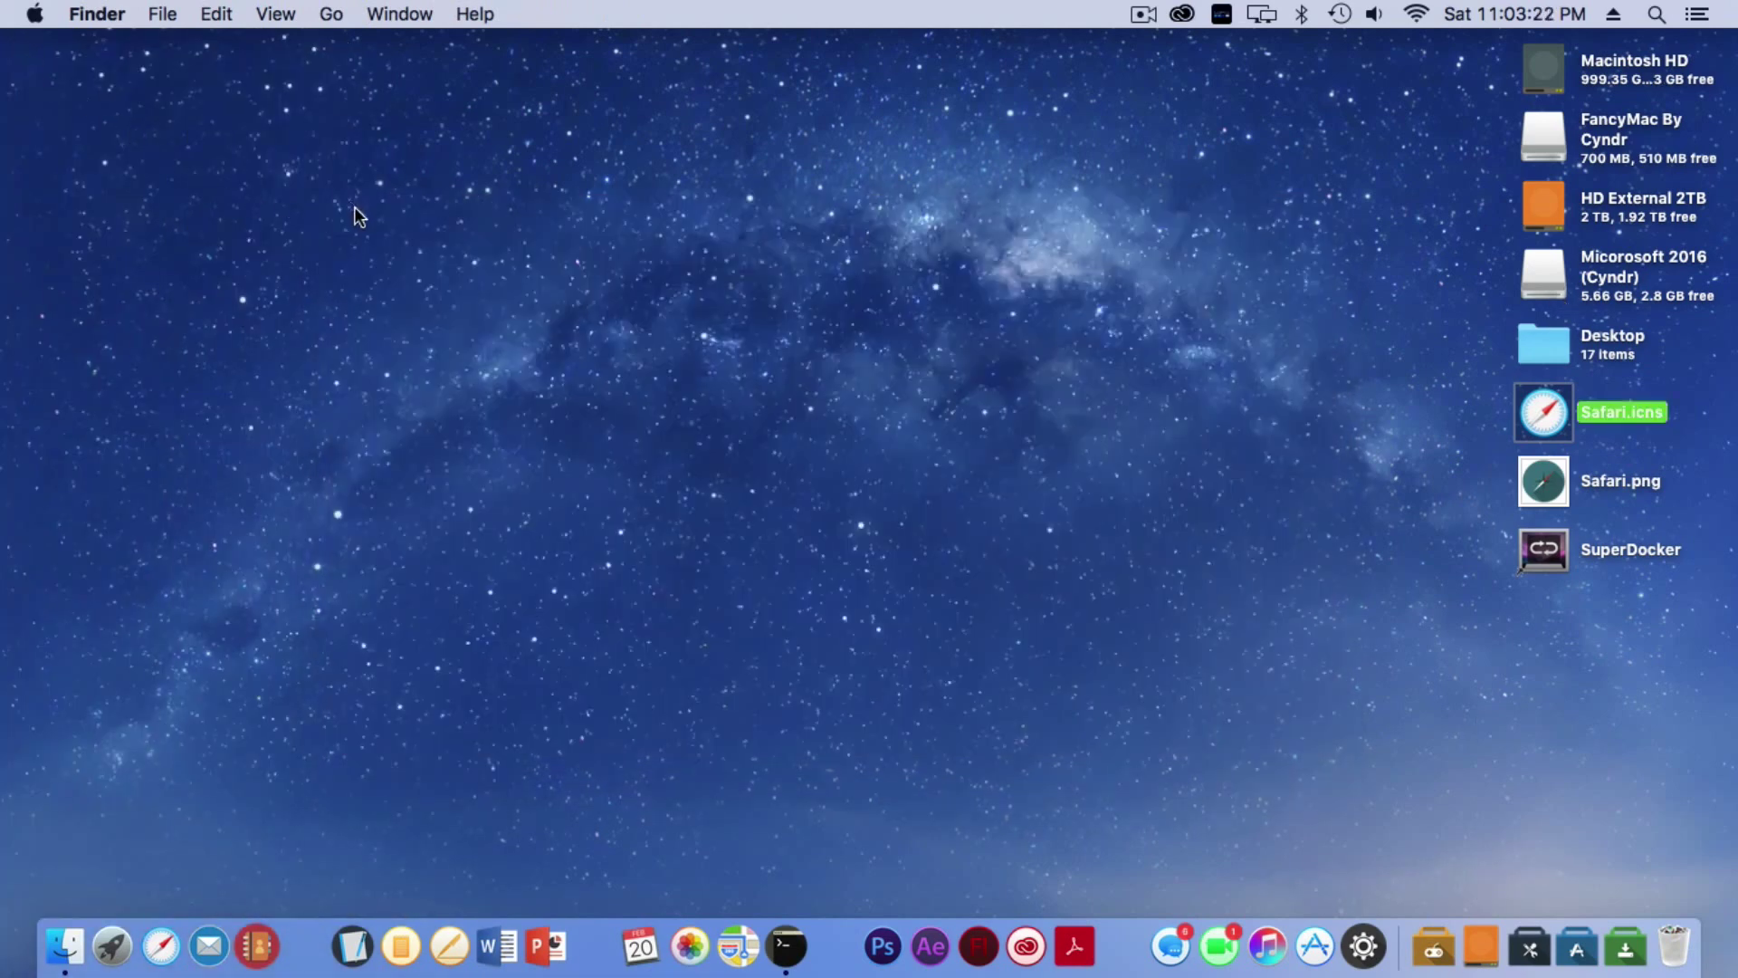
left_click(1394, 518)
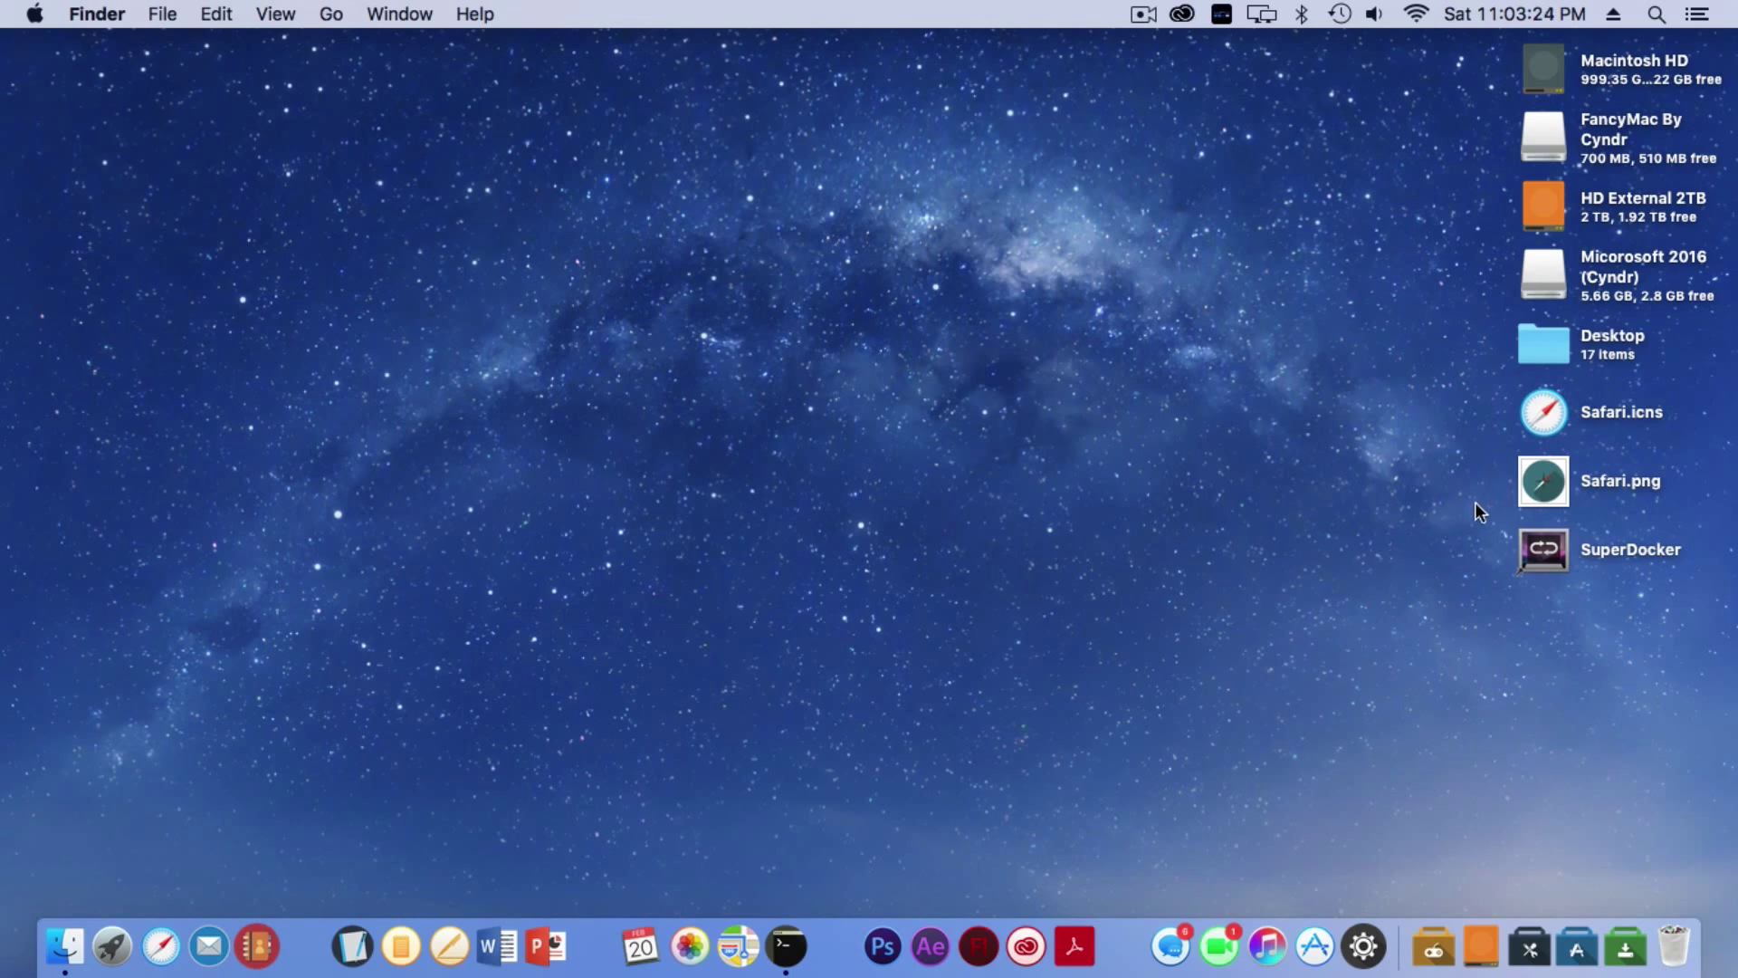
left_click_drag(1480, 497, 1473, 426)
double_click(1539, 547)
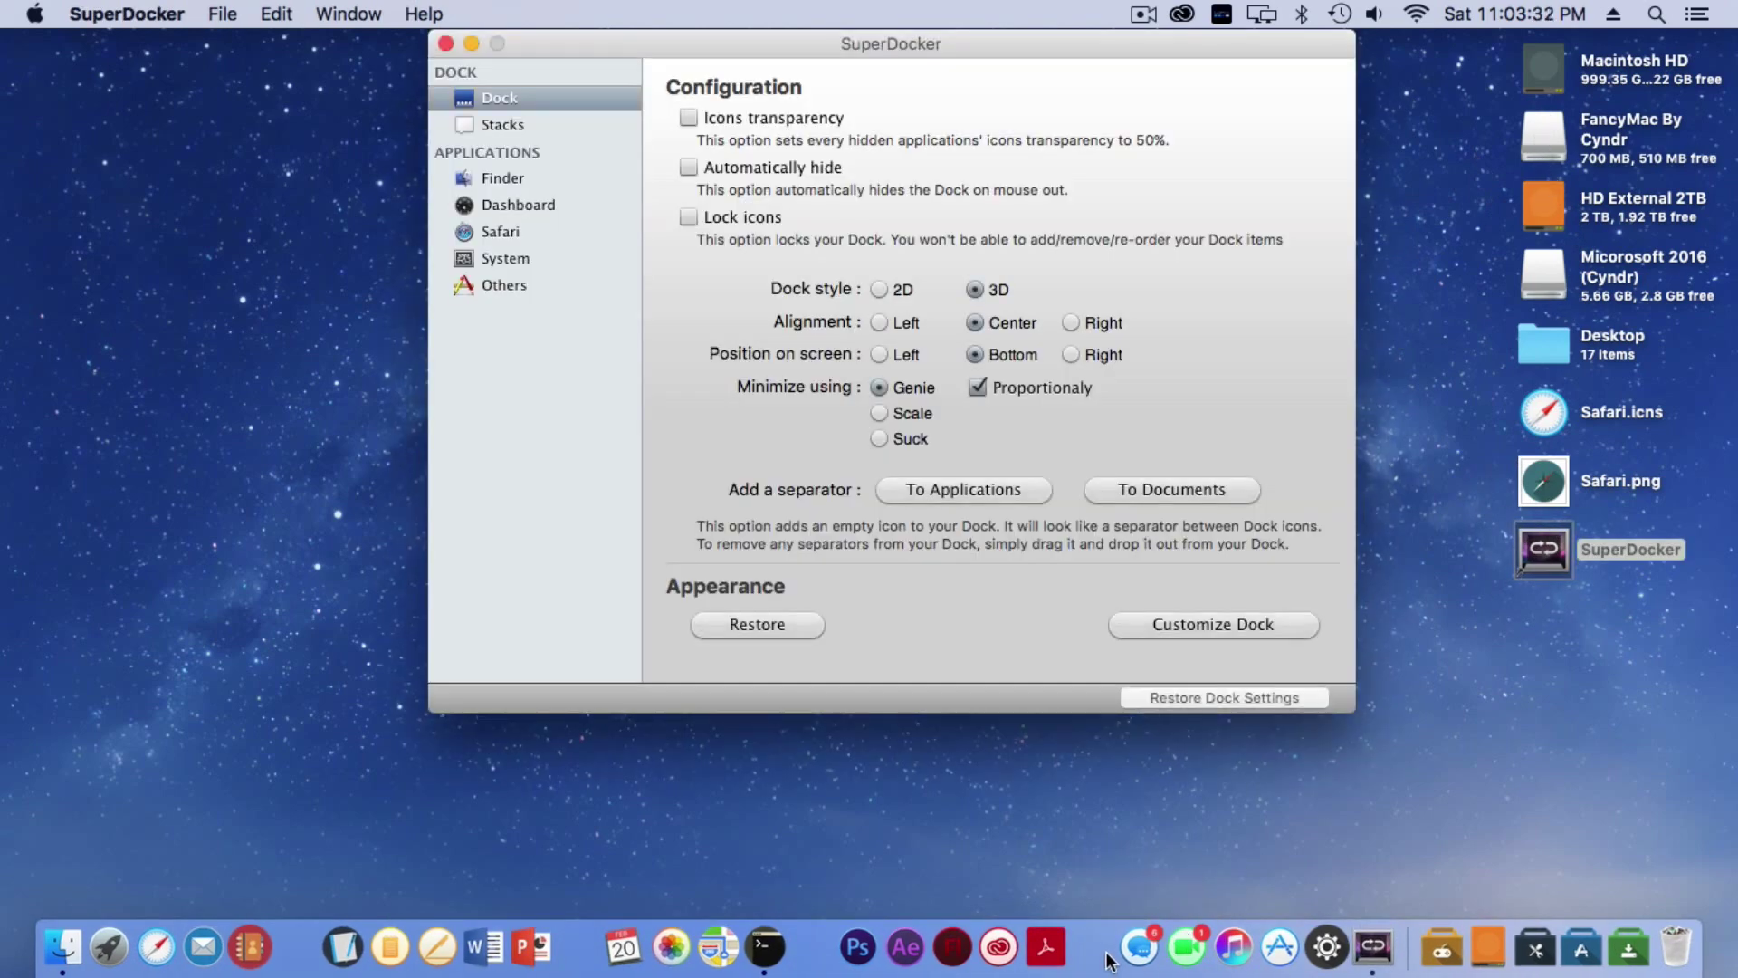
left_click_drag(1114, 973, 1105, 851)
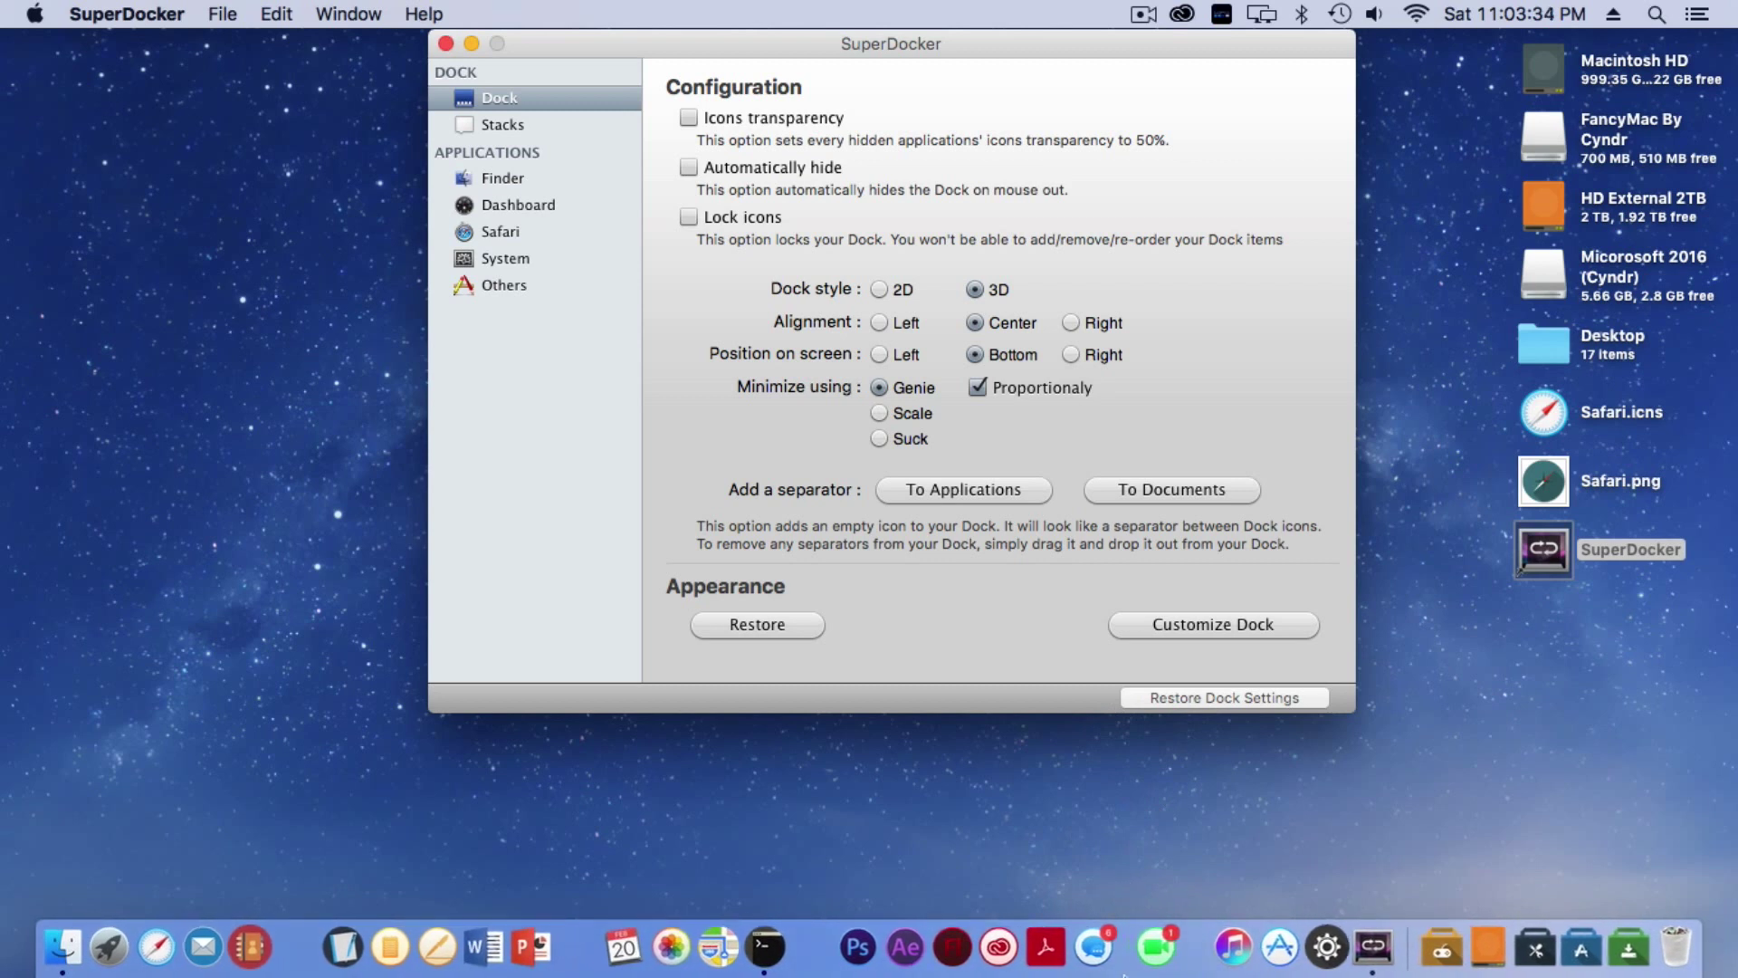
left_click_drag(1100, 946, 1153, 801)
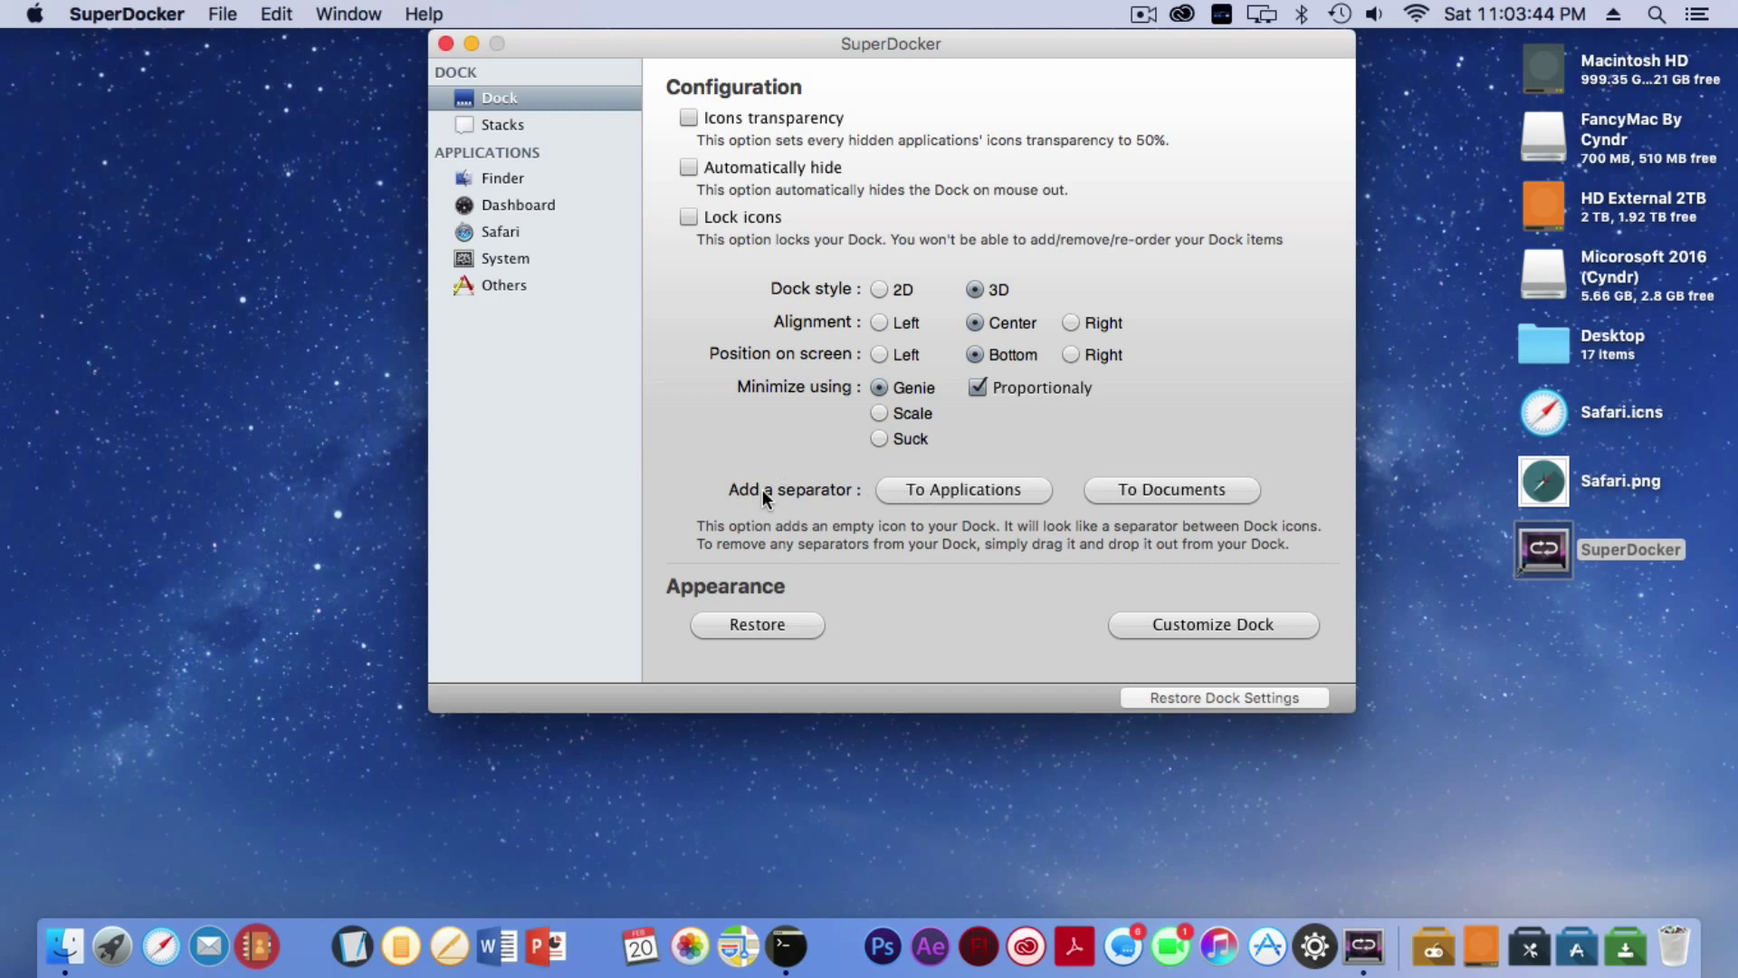
- Add a To Applications separator between Acrobat and Messages, and drag the extra one out
left_click(898, 489)
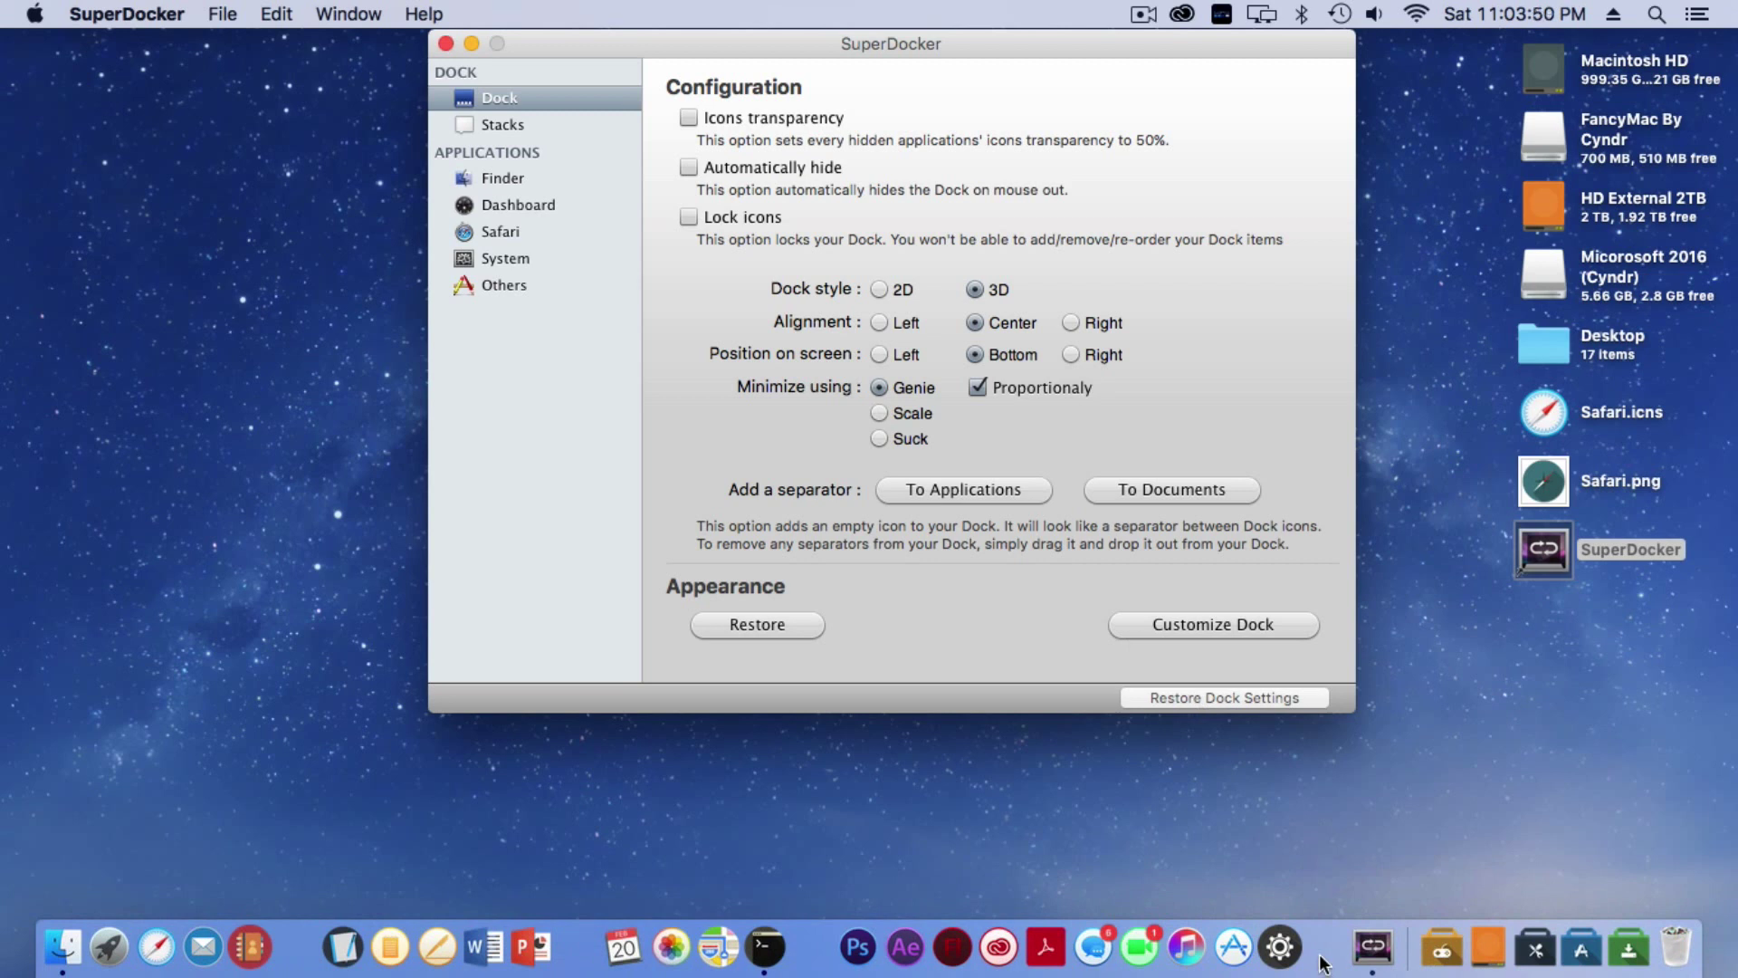
left_click_drag(1322, 961, 1102, 950)
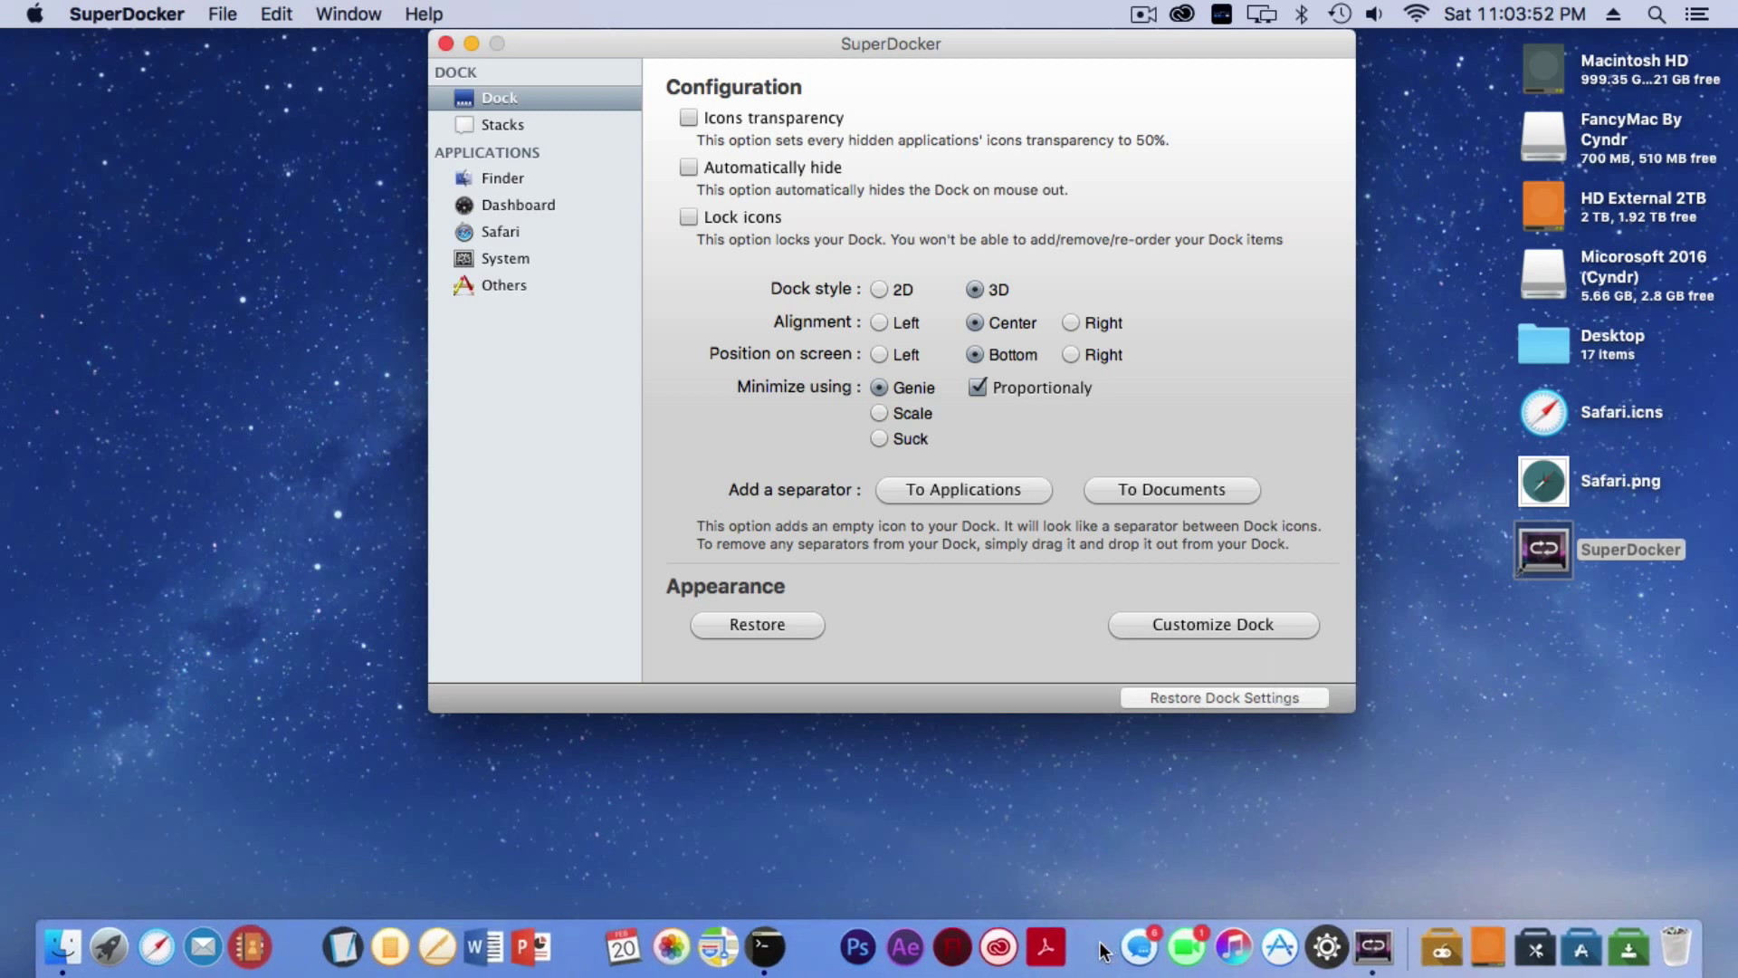
left_click(970, 489)
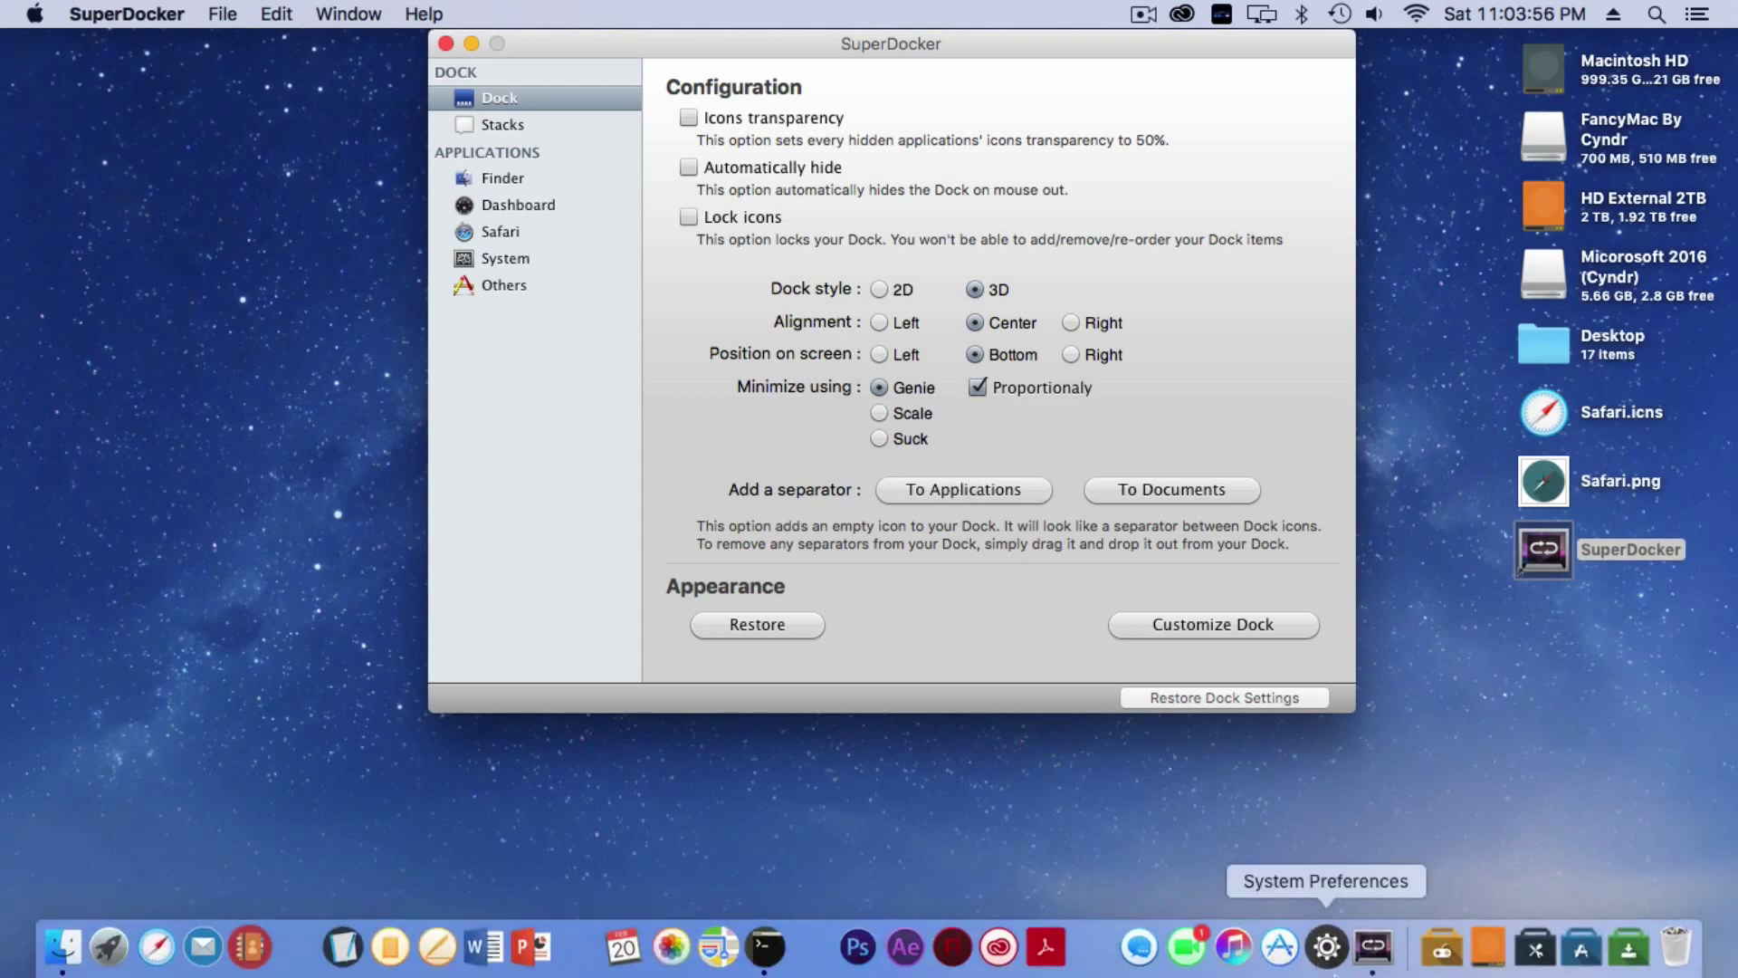
left_click(980, 491)
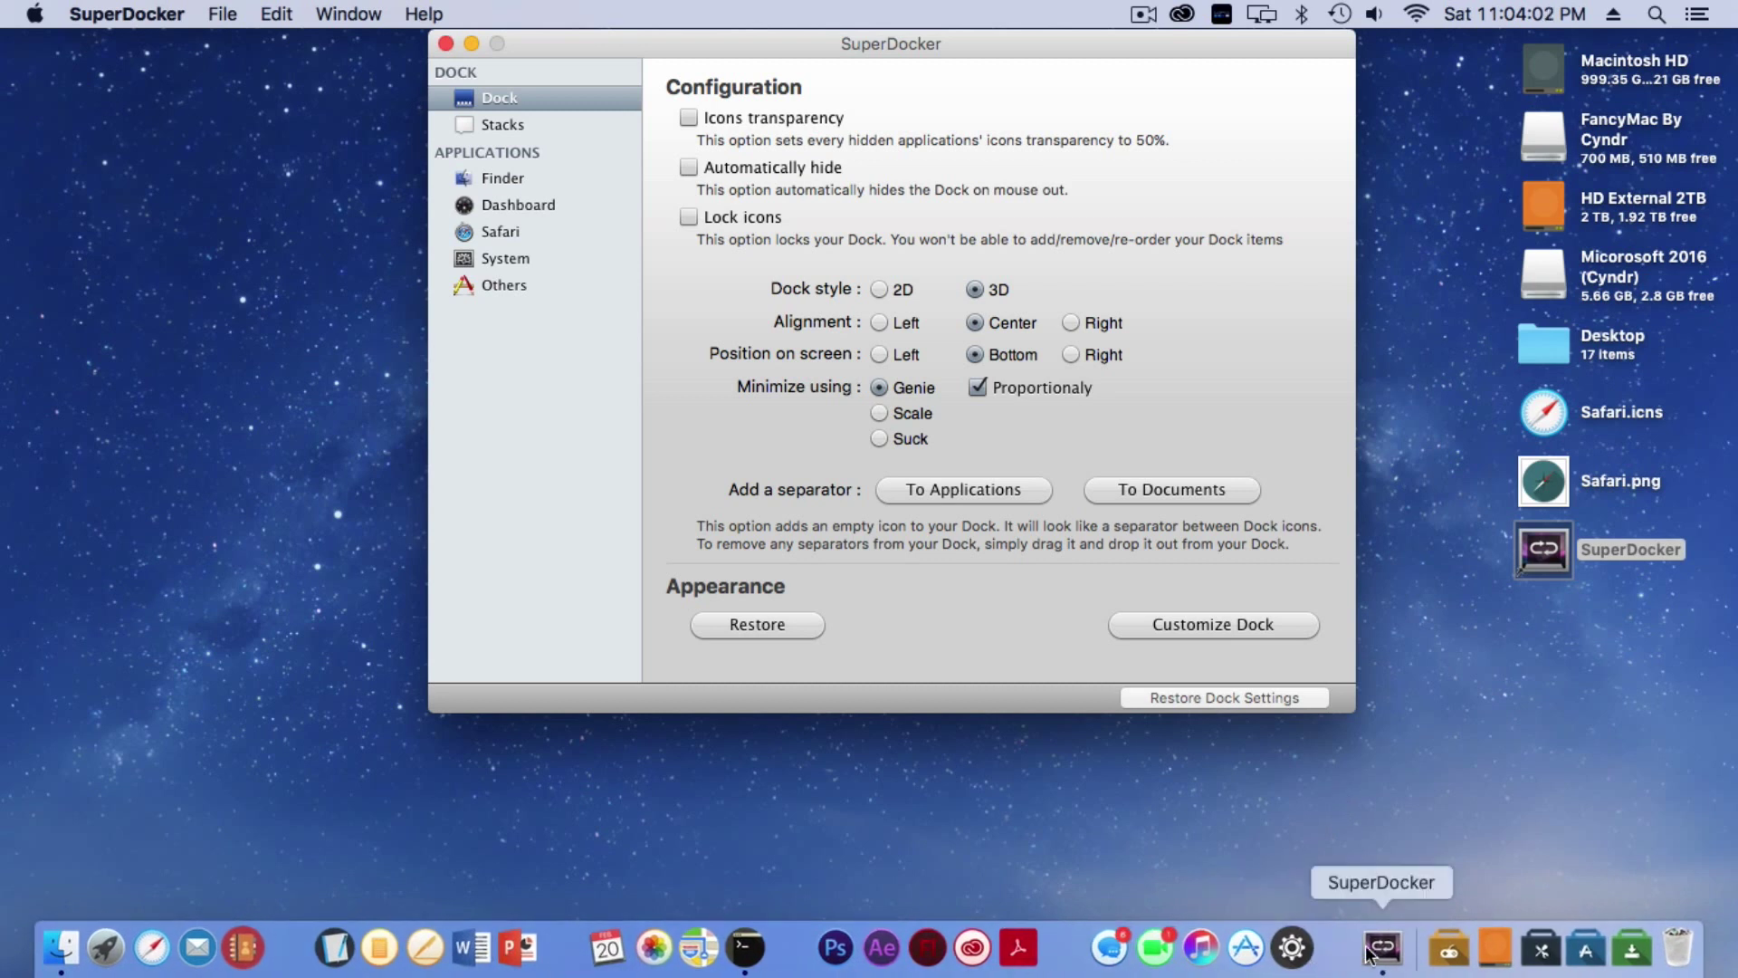
left_click_drag(1340, 946, 1479, 666)
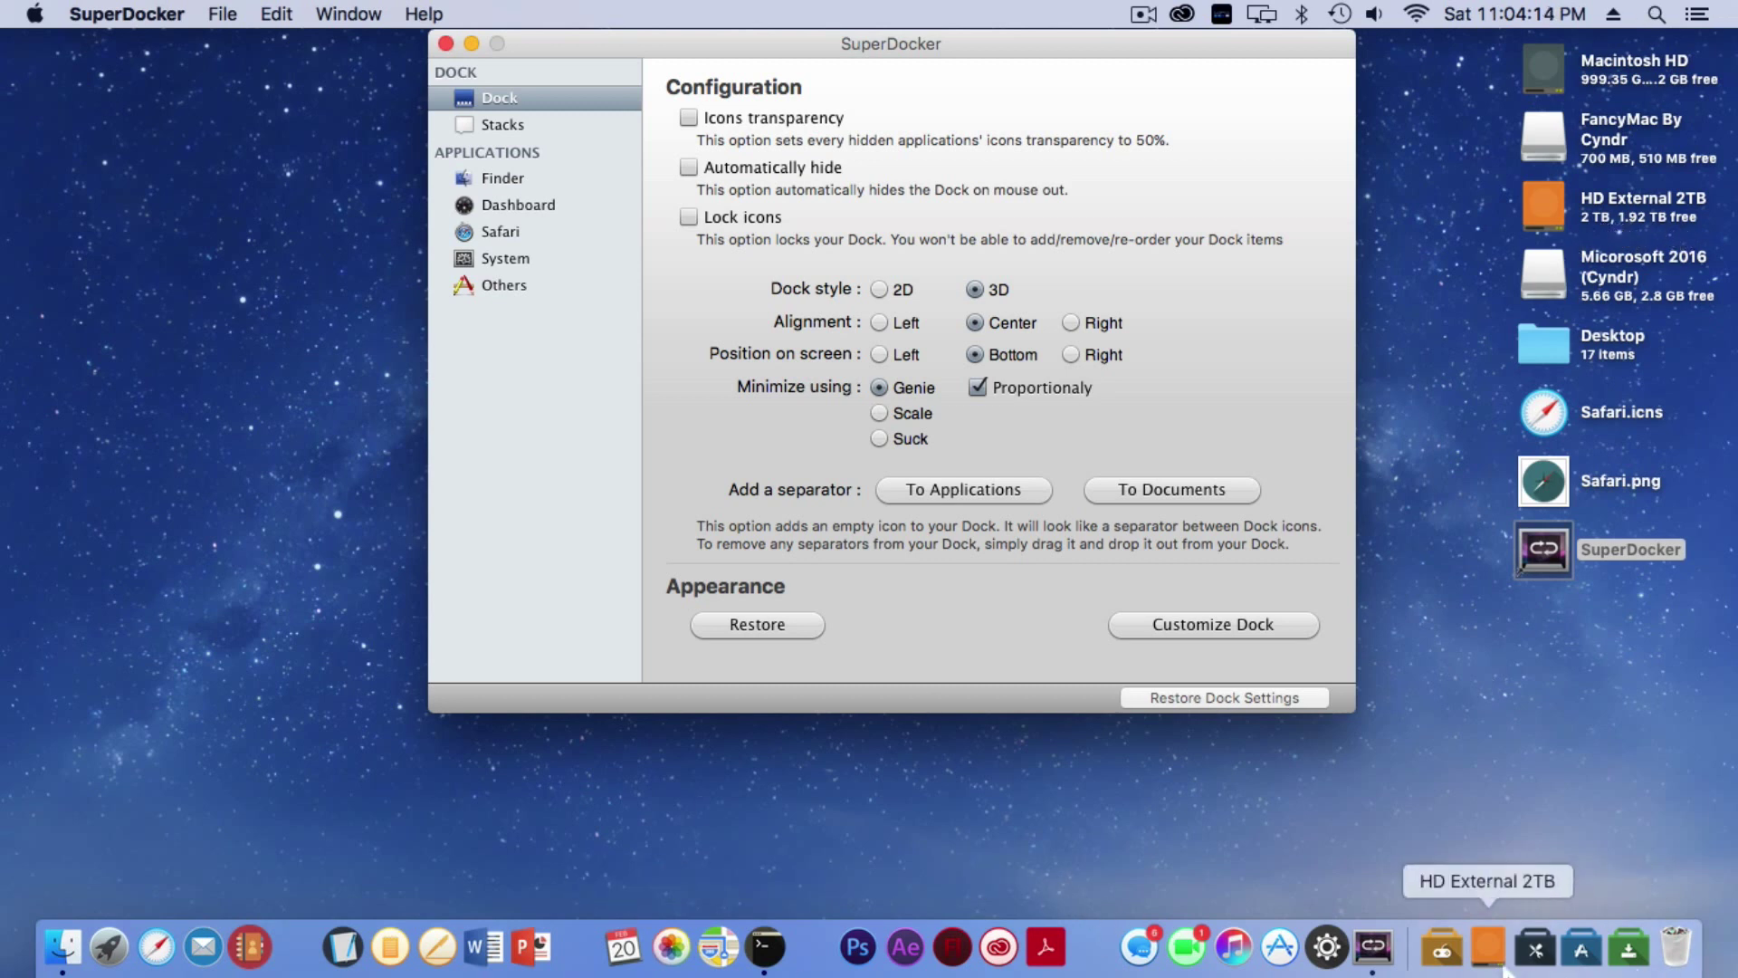
- Quit SuperDocker and then Terminal from their Dock icons' context menus
right_click(1385, 969)
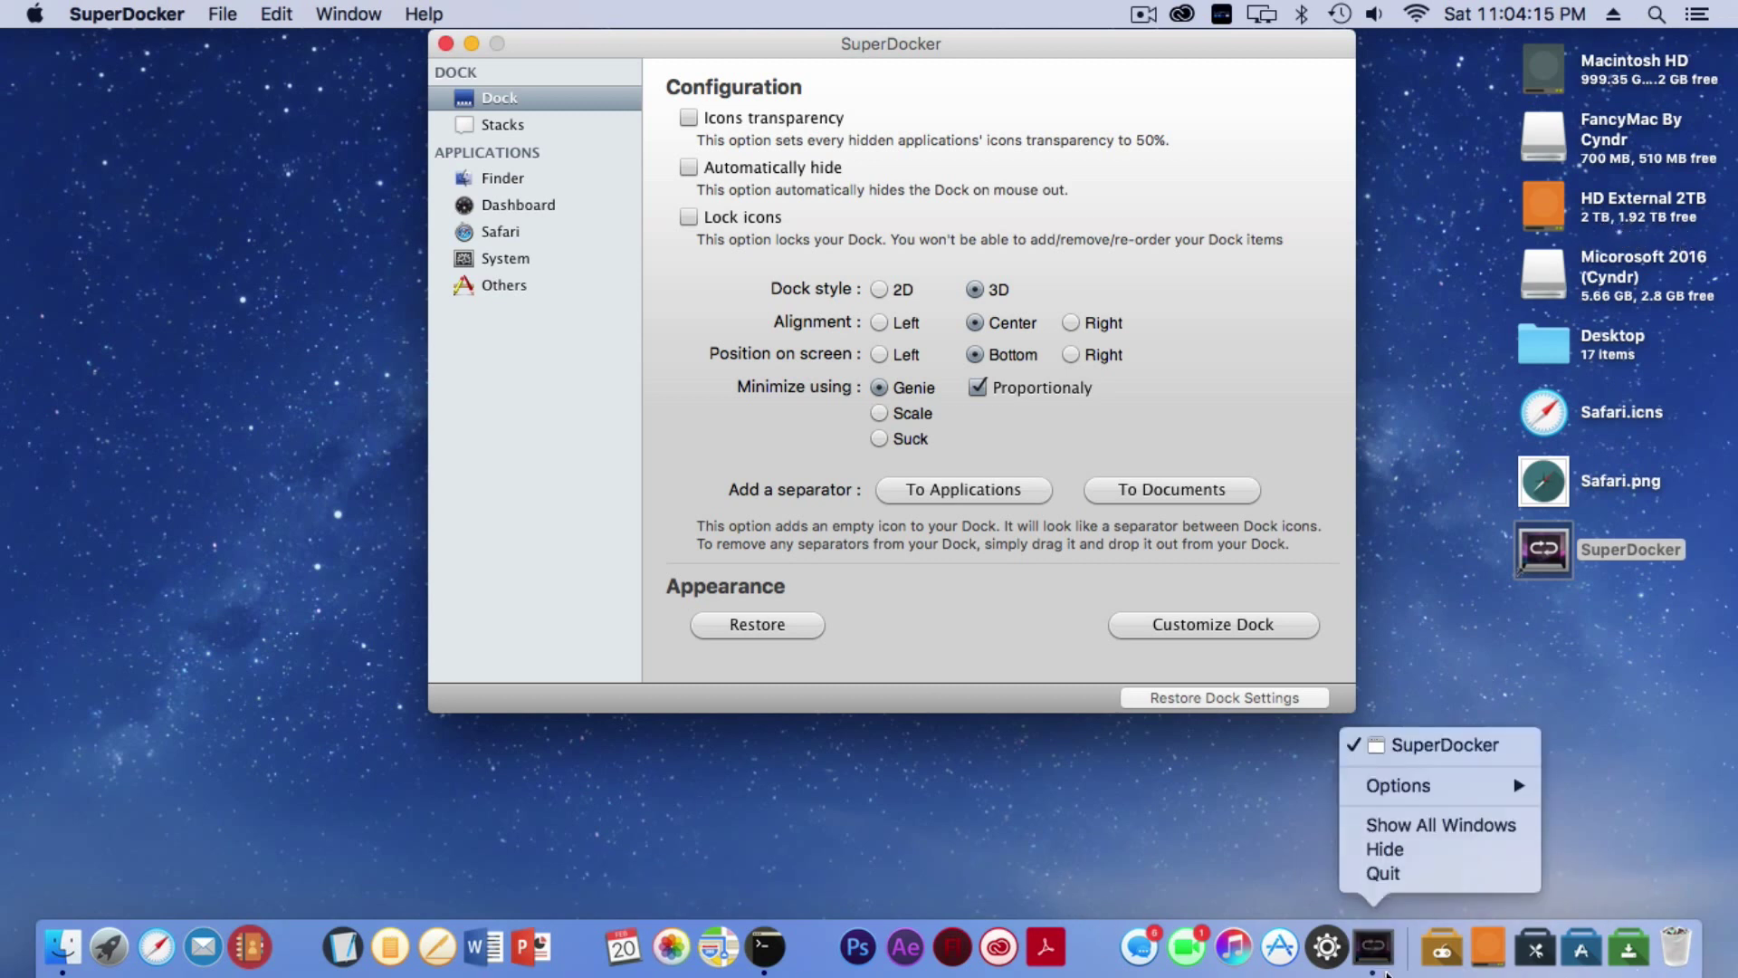
left_click(1400, 872)
right_click(786, 947)
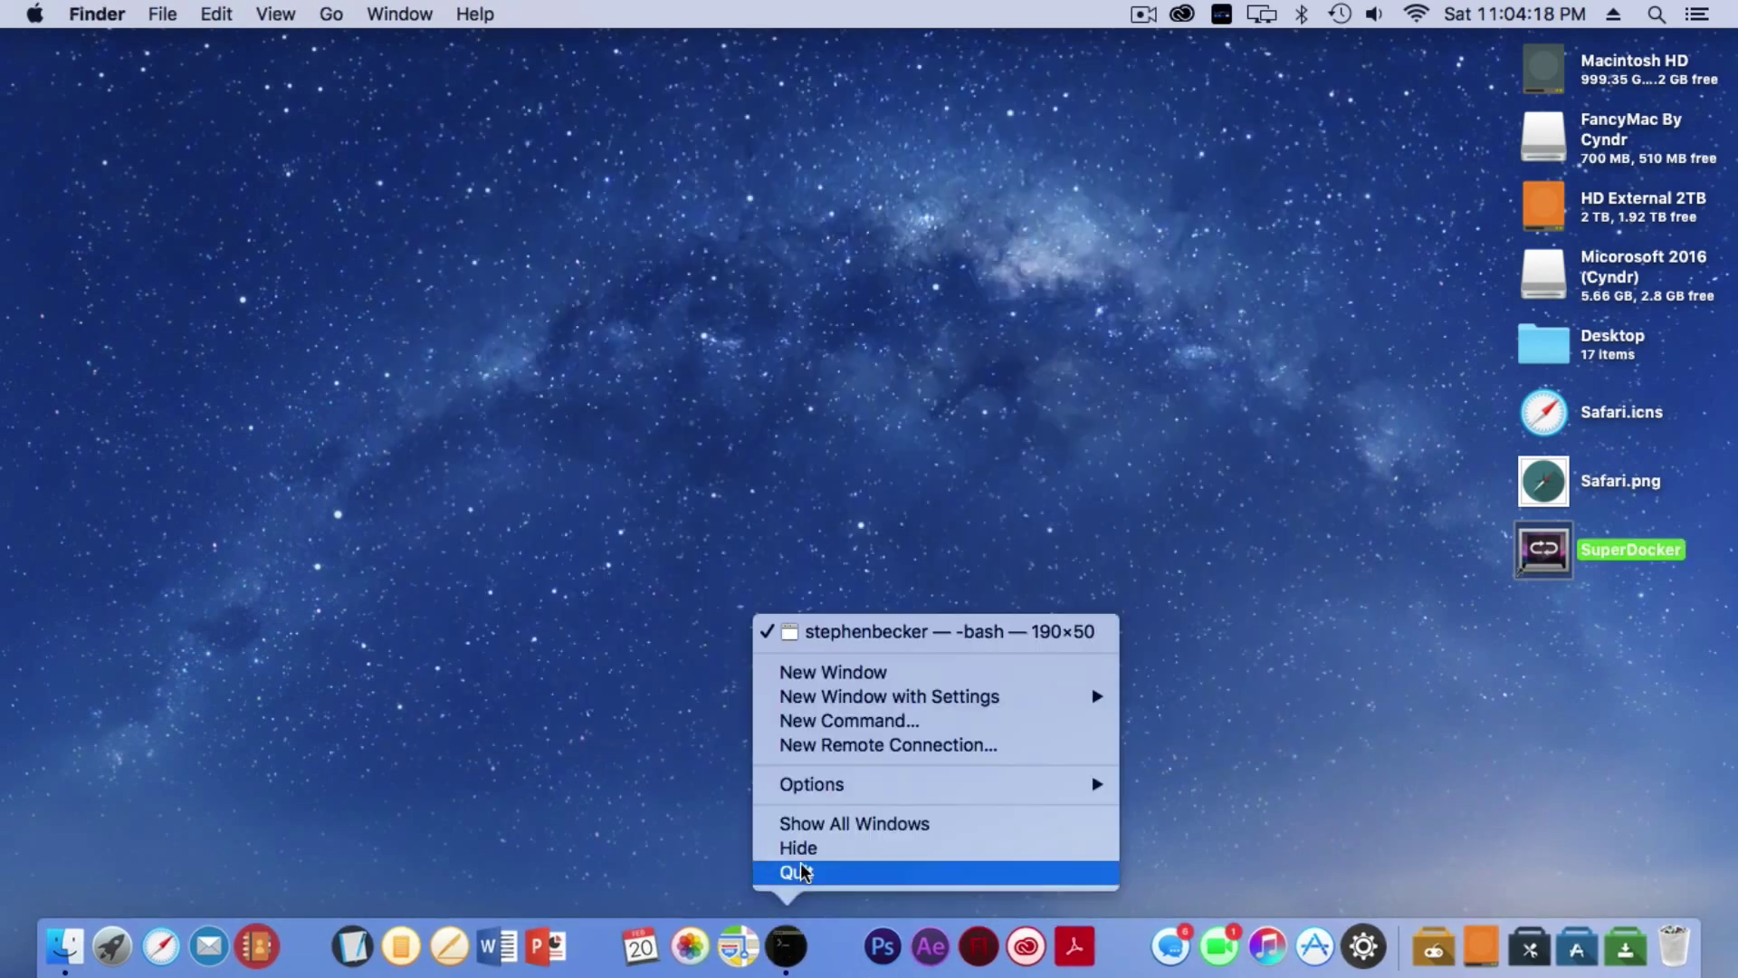
left_click(803, 867)
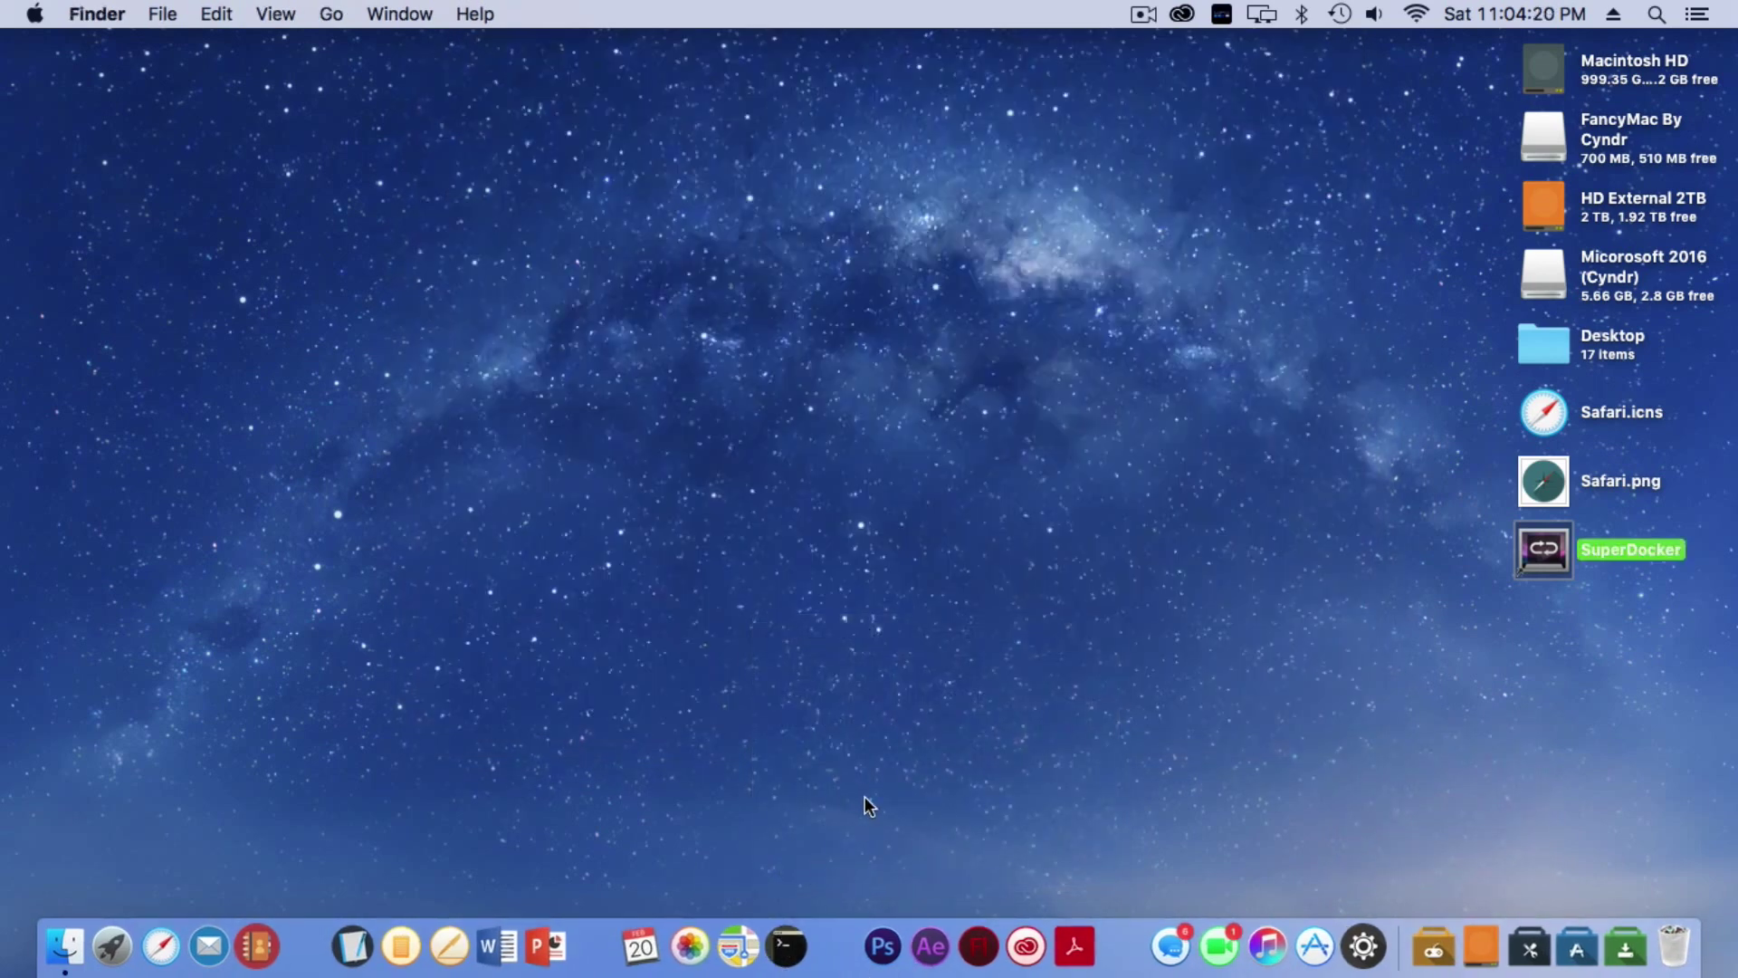